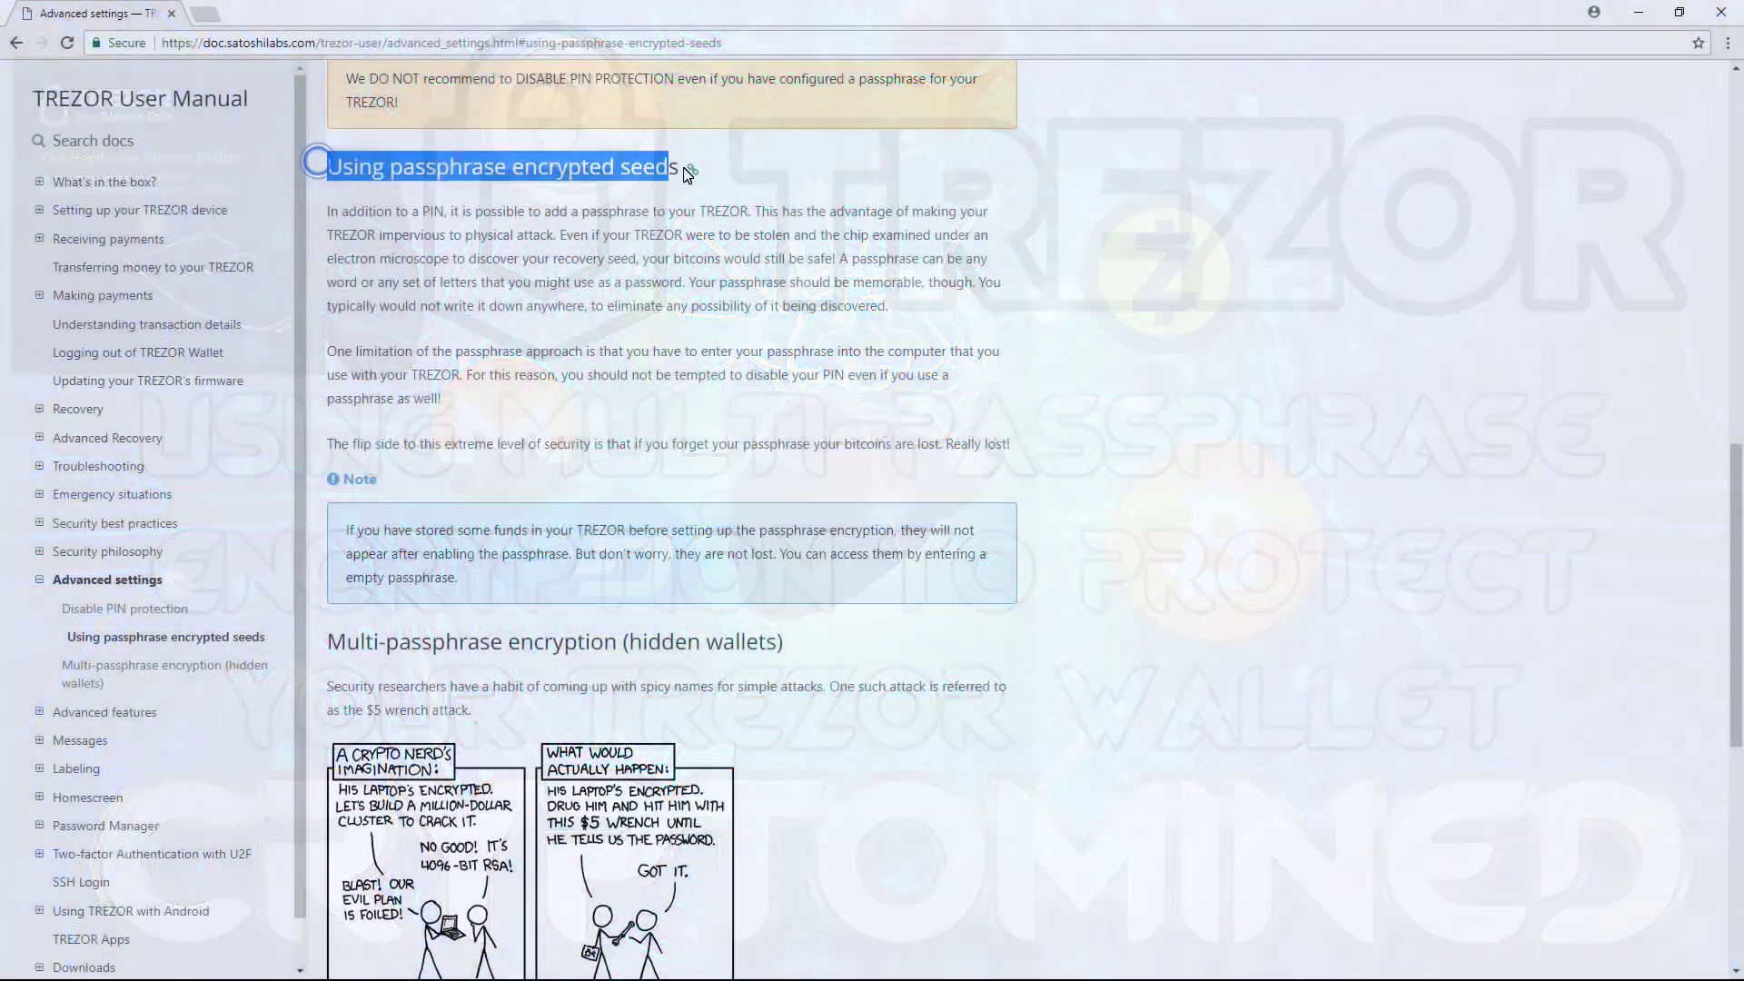
Highlight the passphrase introduction, its limitation, and the warning about forgetting the passphrase
click(641, 223)
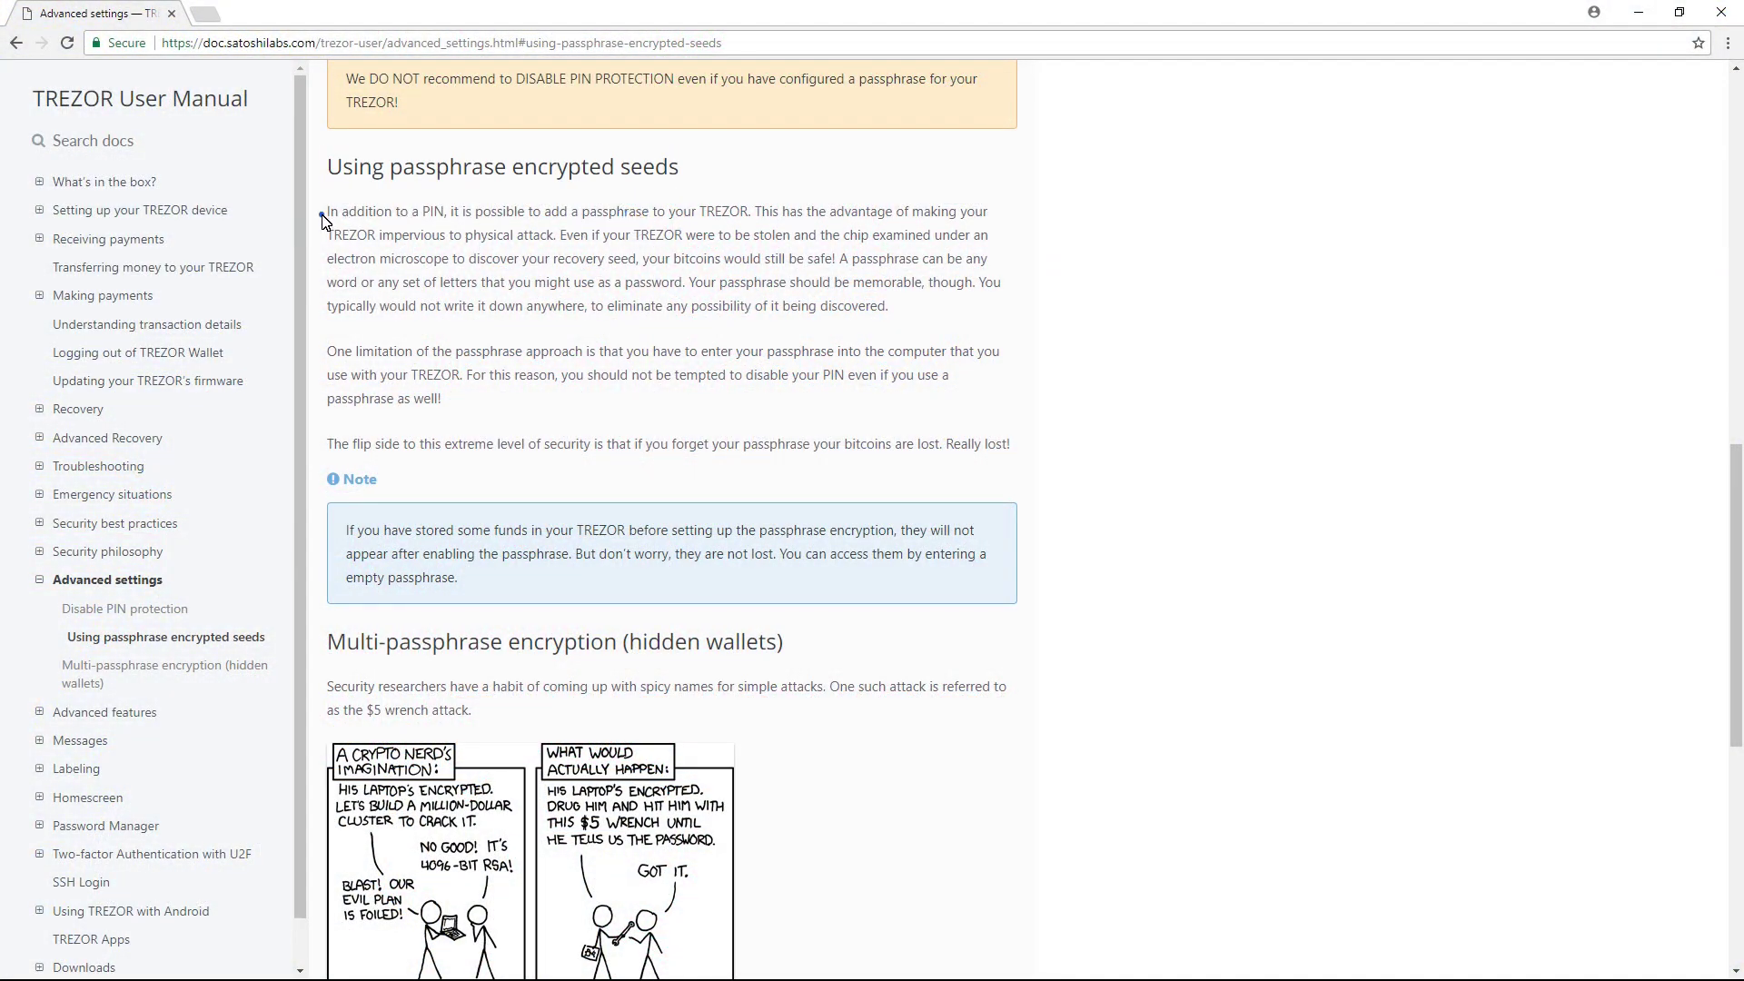
drag(323, 218, 897, 325)
click(554, 231)
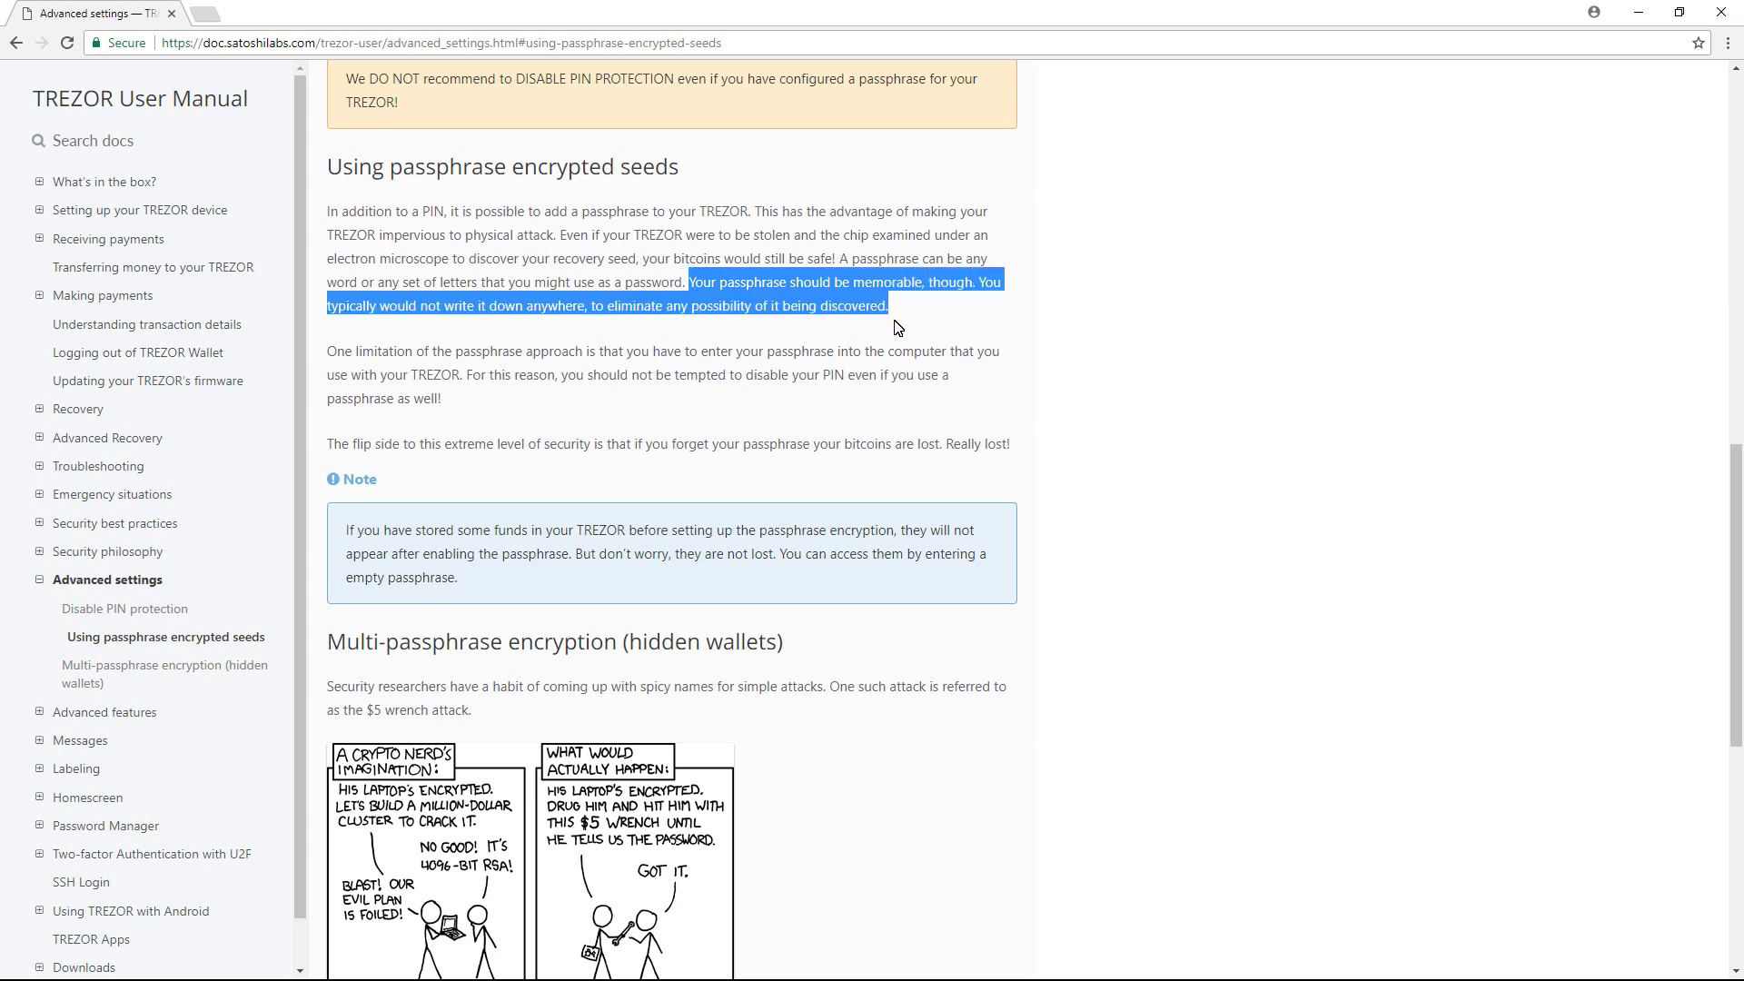
click(700, 360)
drag(329, 352, 609, 414)
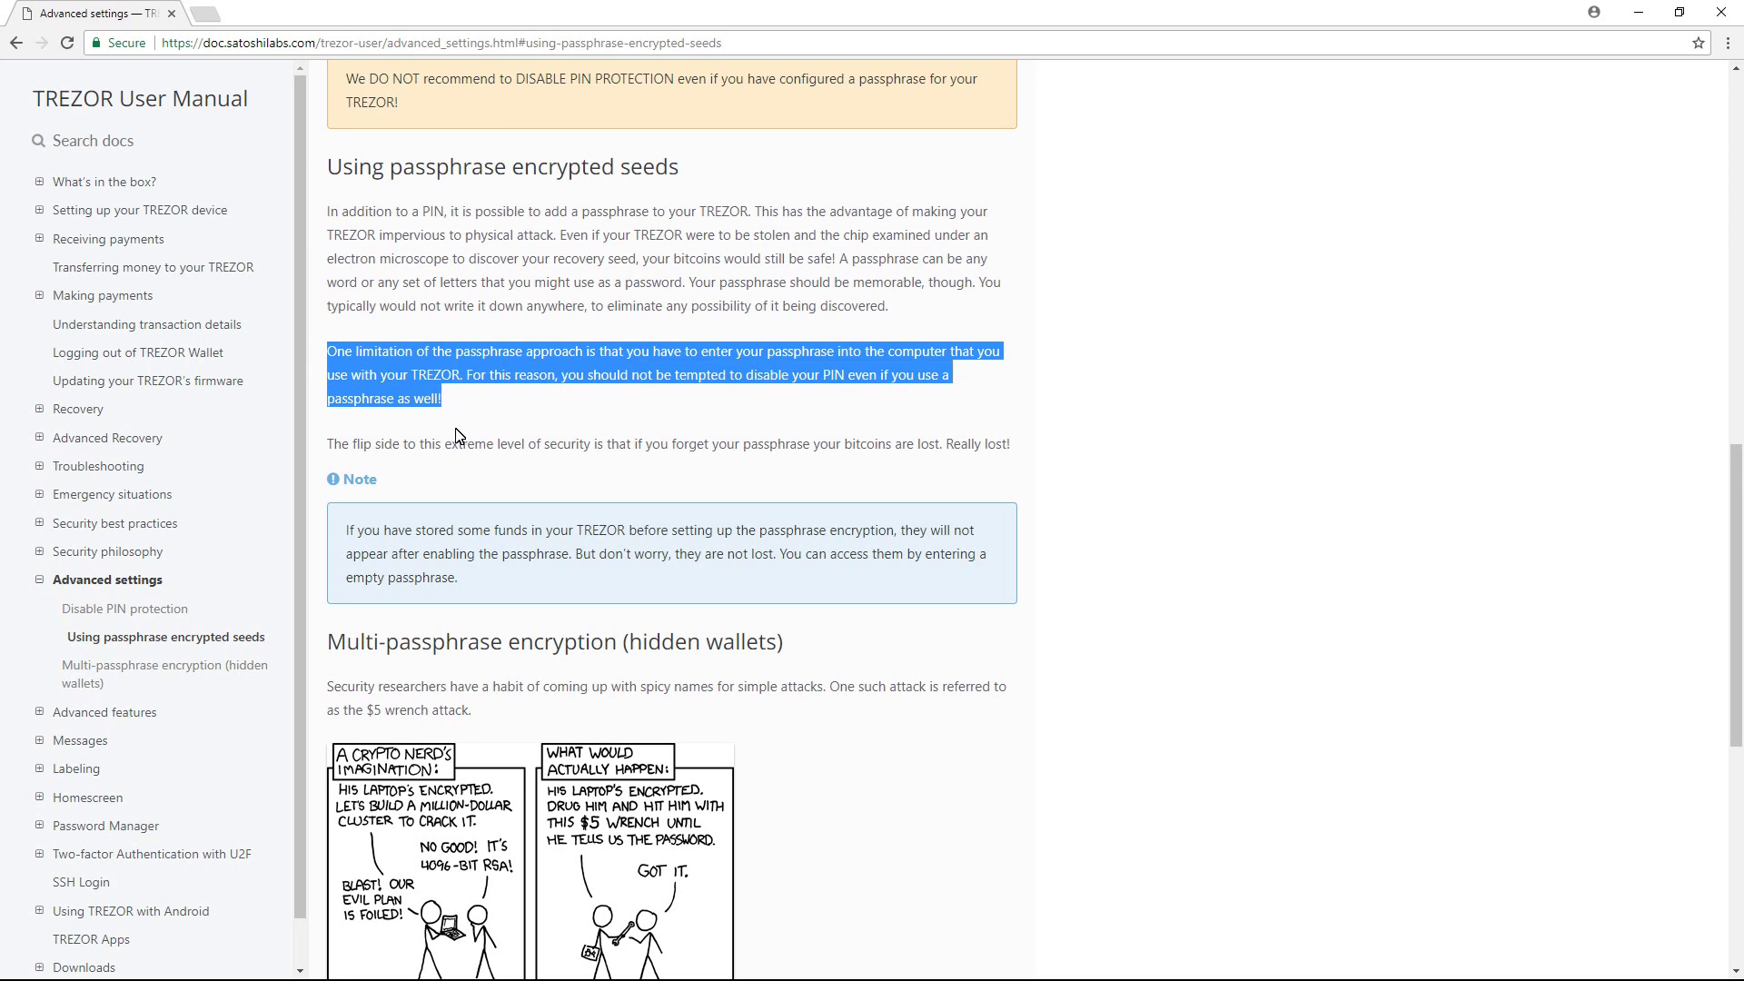
scroll(457, 436, down, 2)
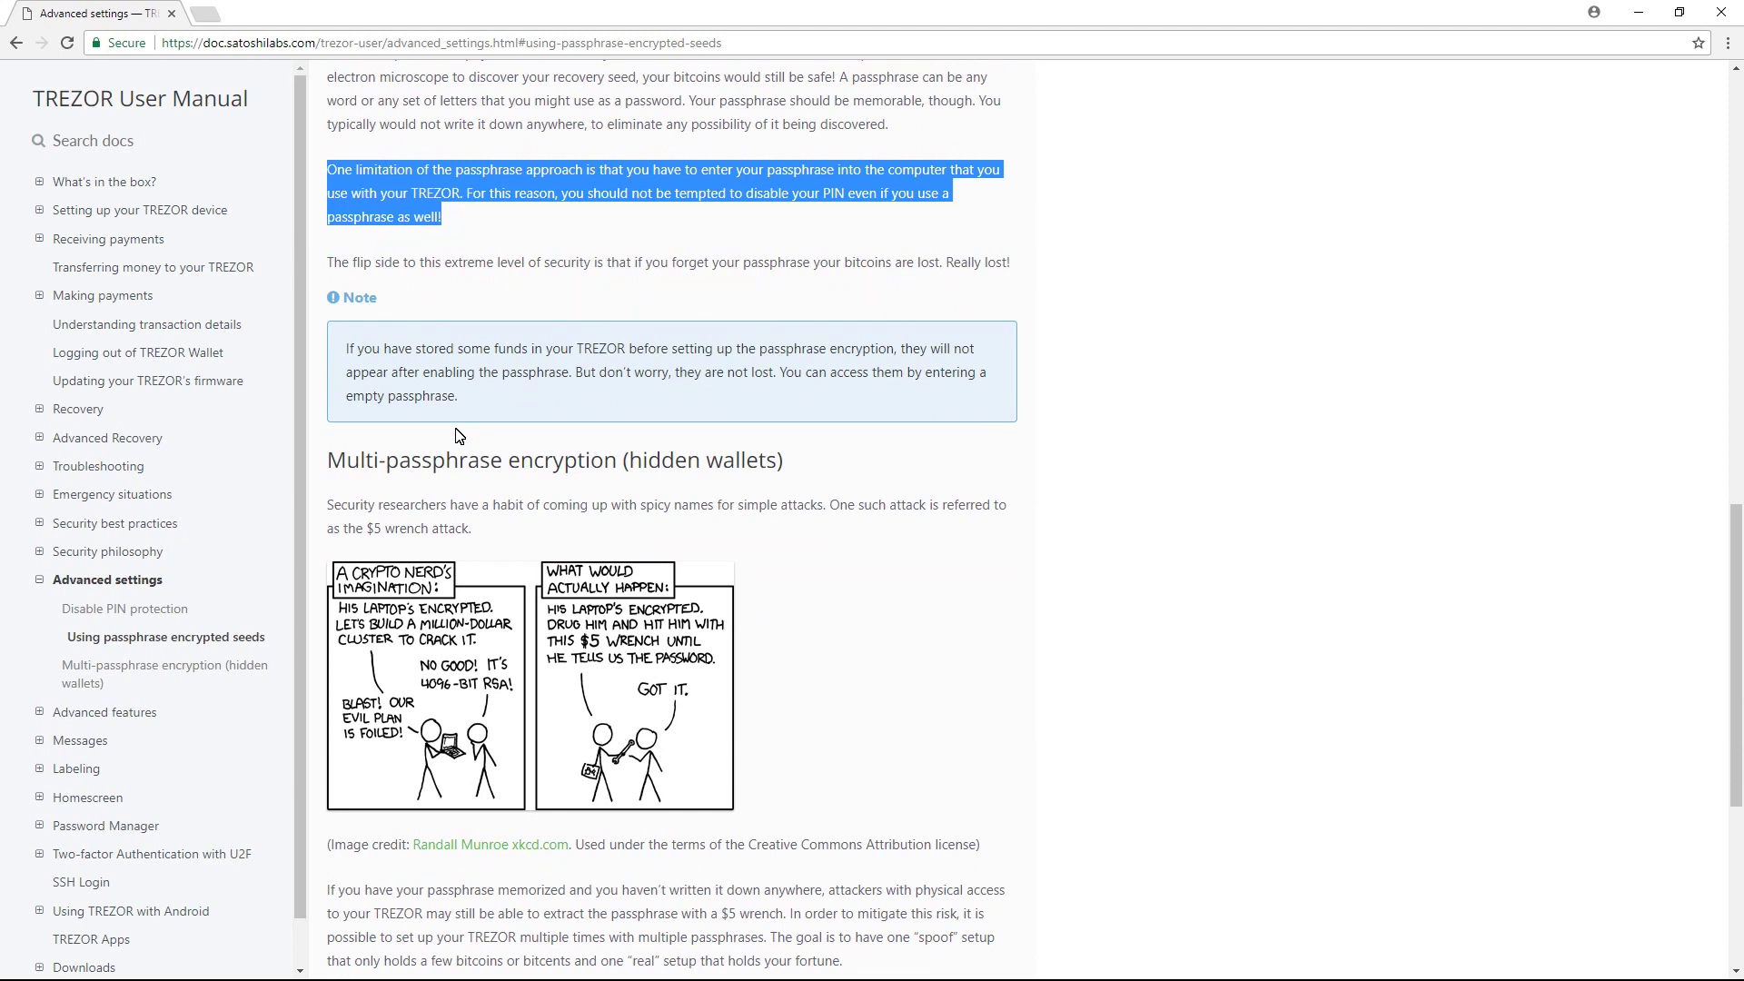
triple_click(456, 256)
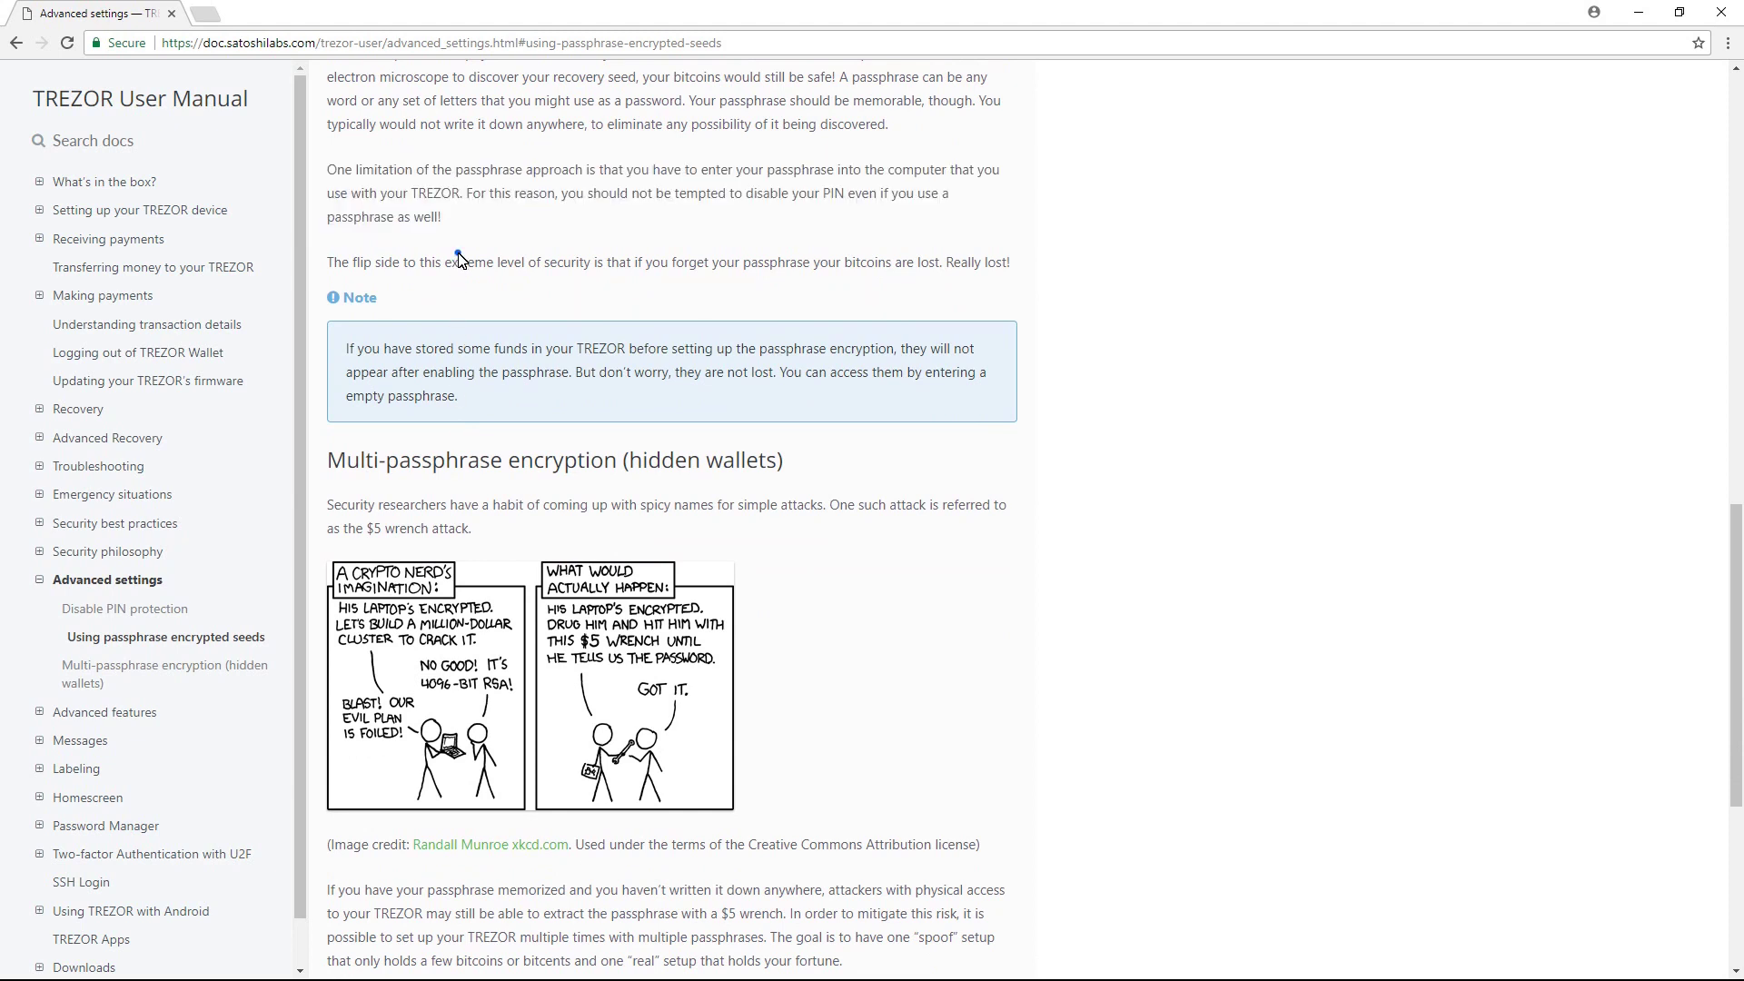
click(659, 290)
scroll(619, 340, down, 3)
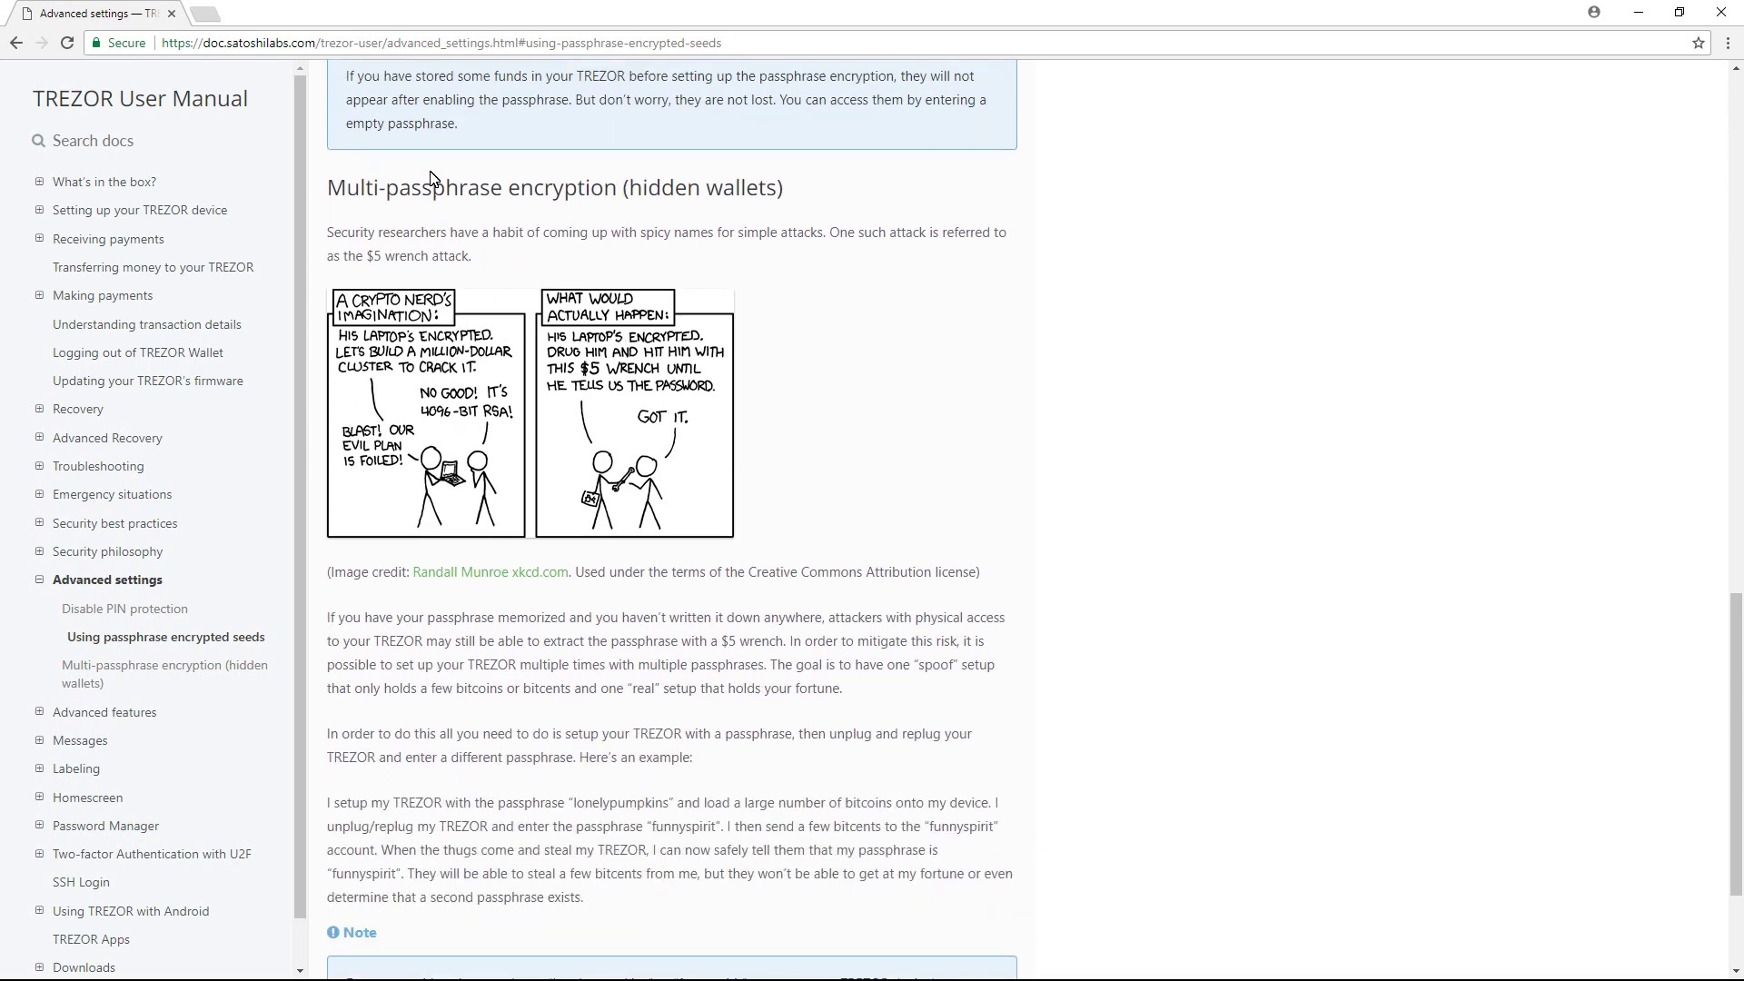
Highlight the hidden-wallets heading, '$5 wrench attack', multiple passphrase setups and the 'spoof' setup clause
triple_click(438, 191)
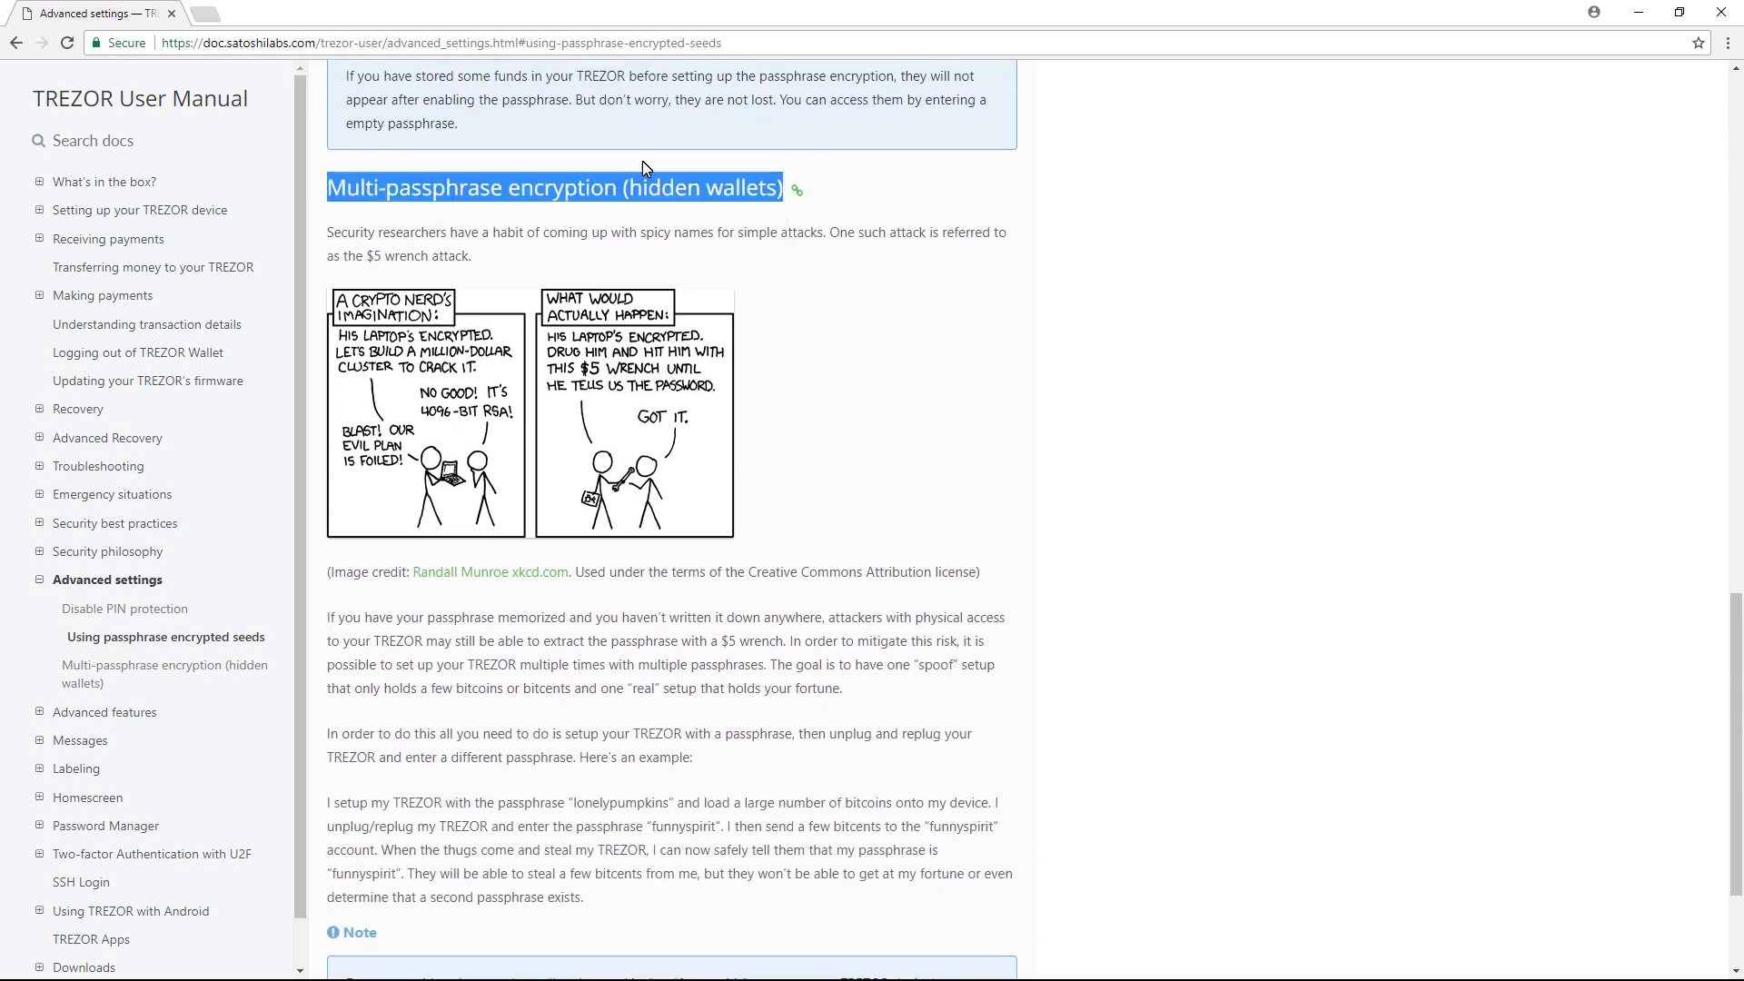
click(459, 244)
drag(366, 257, 471, 264)
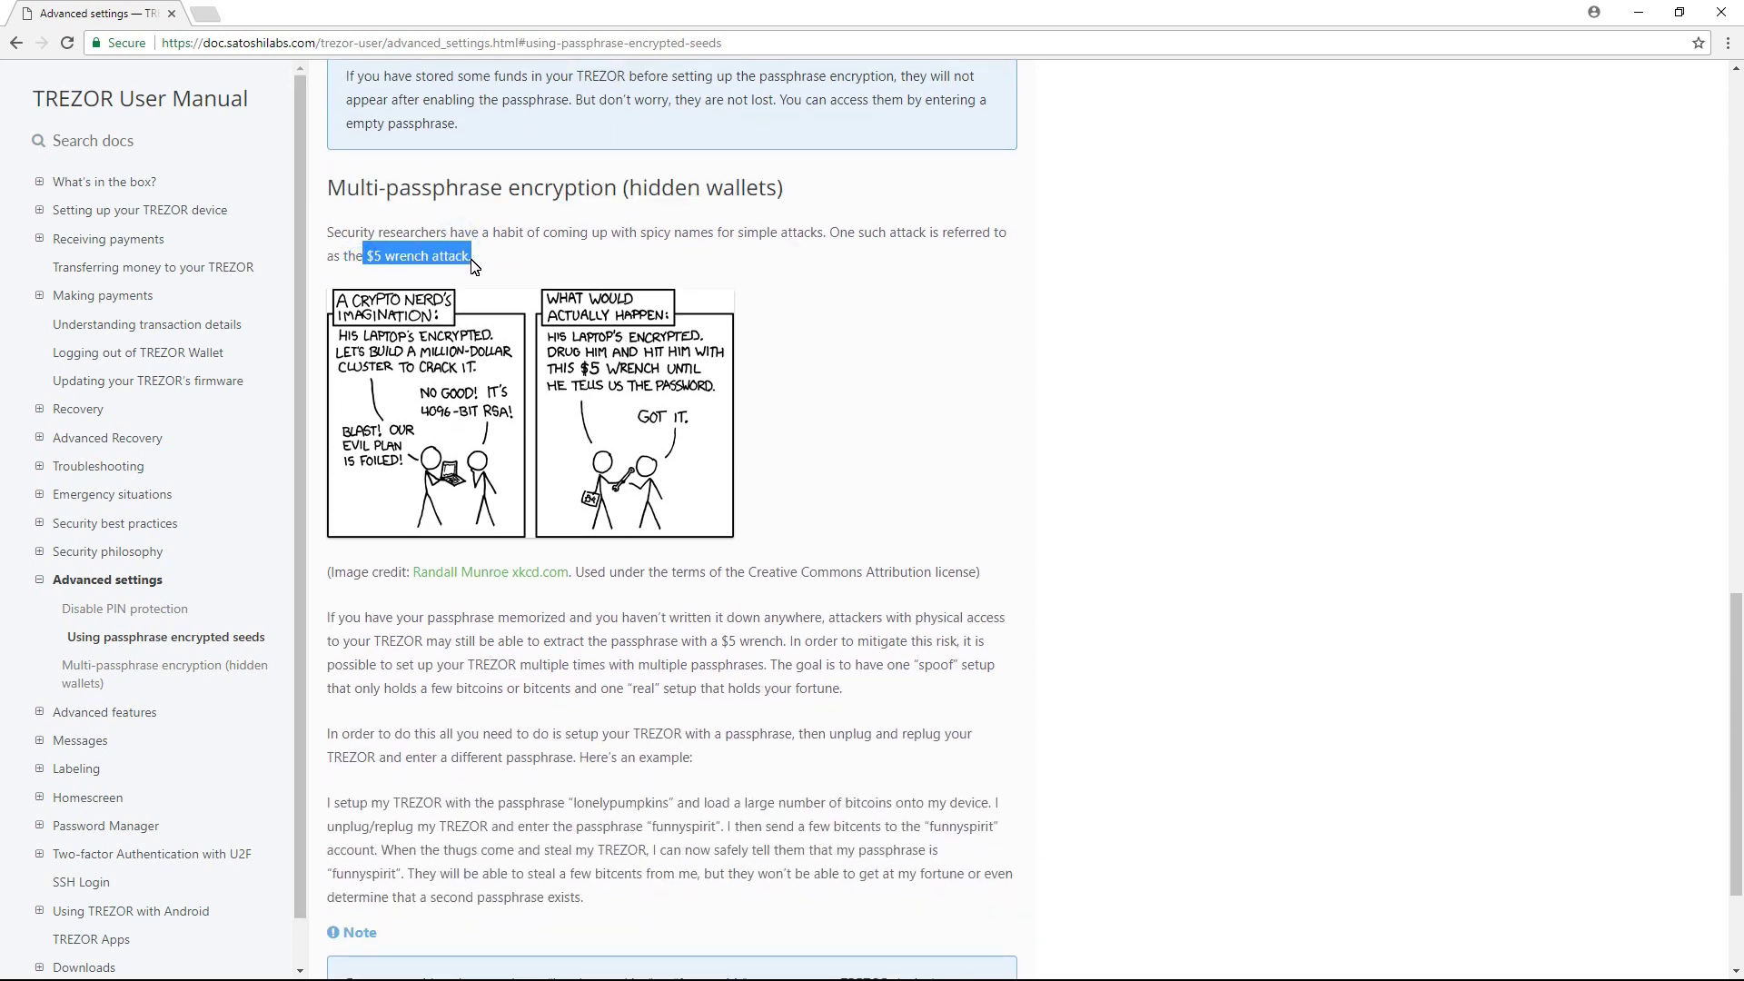
click(471, 266)
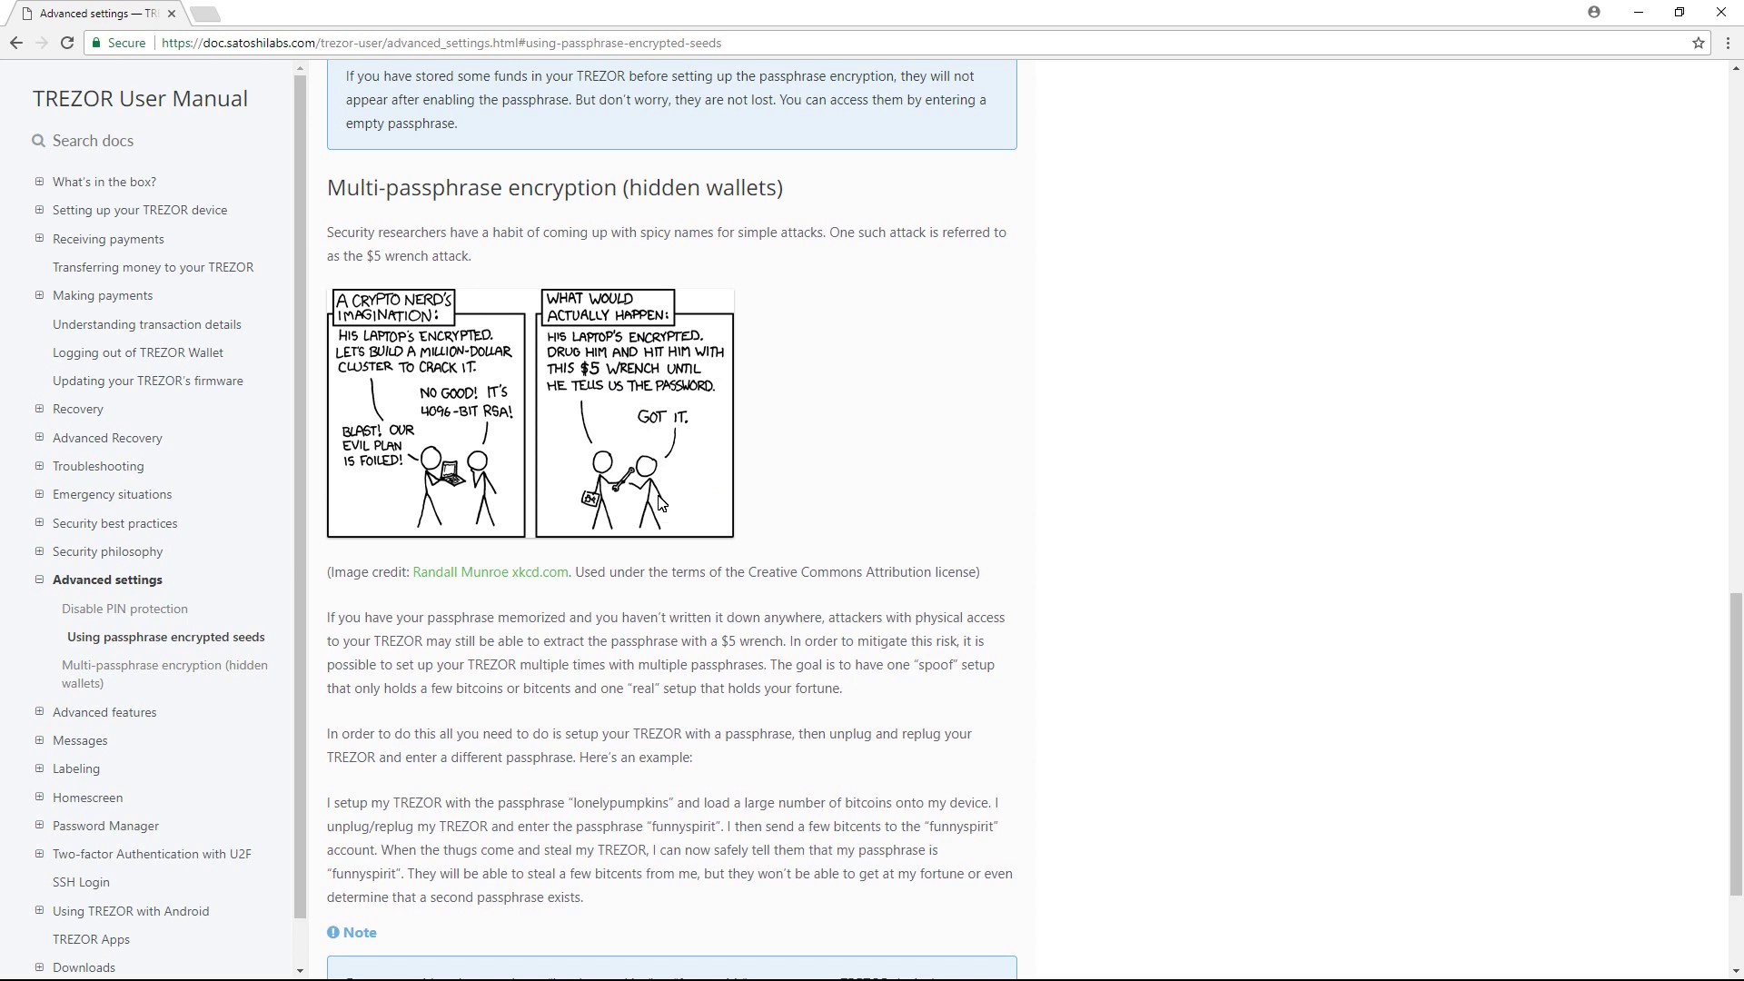
scroll(744, 491, down, 2)
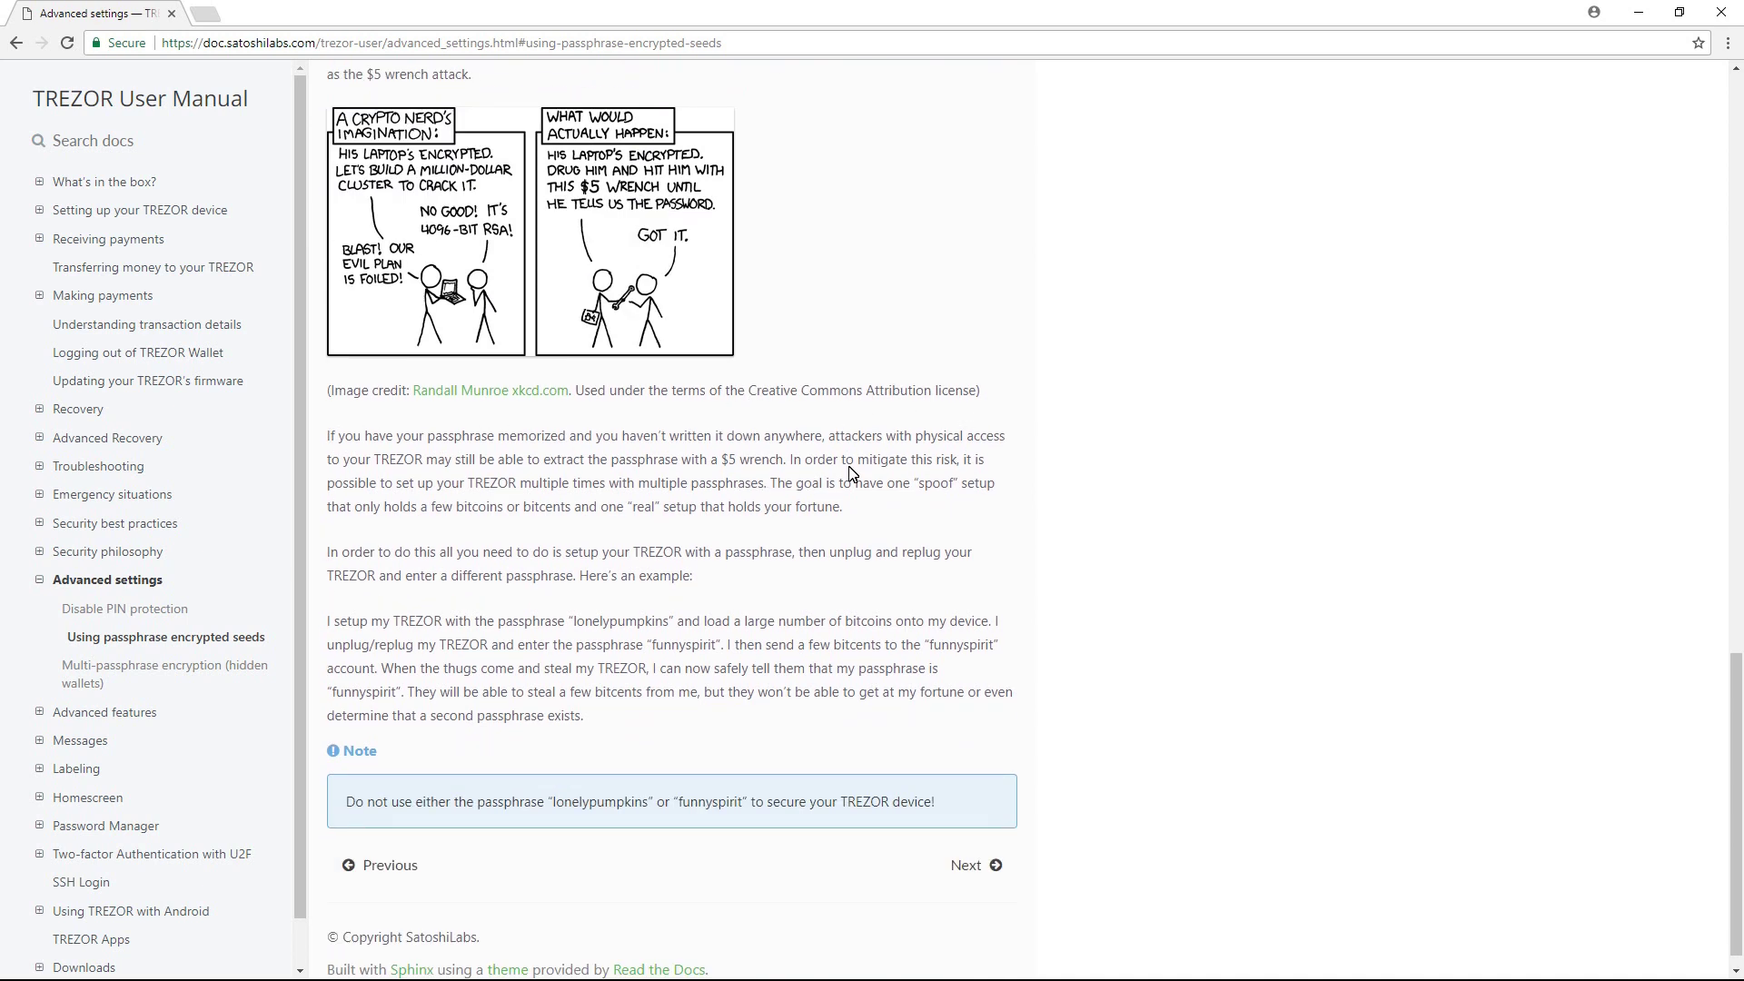
drag(966, 467, 768, 488)
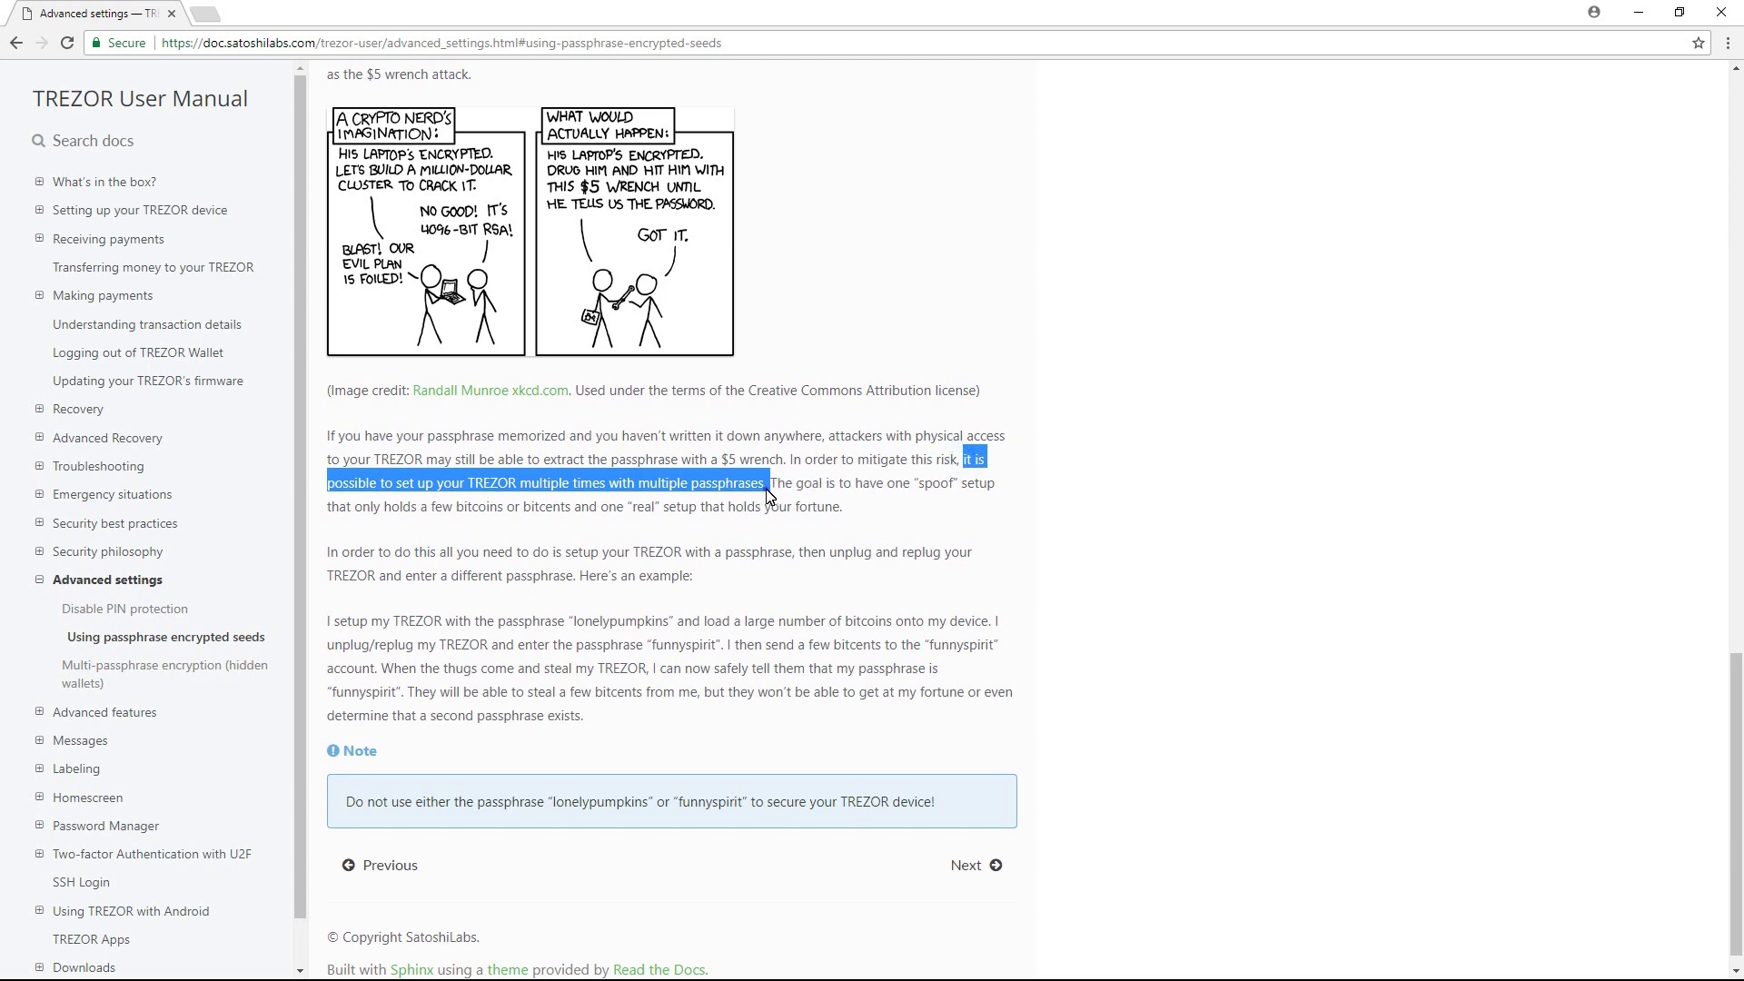
click(763, 495)
drag(888, 485, 999, 485)
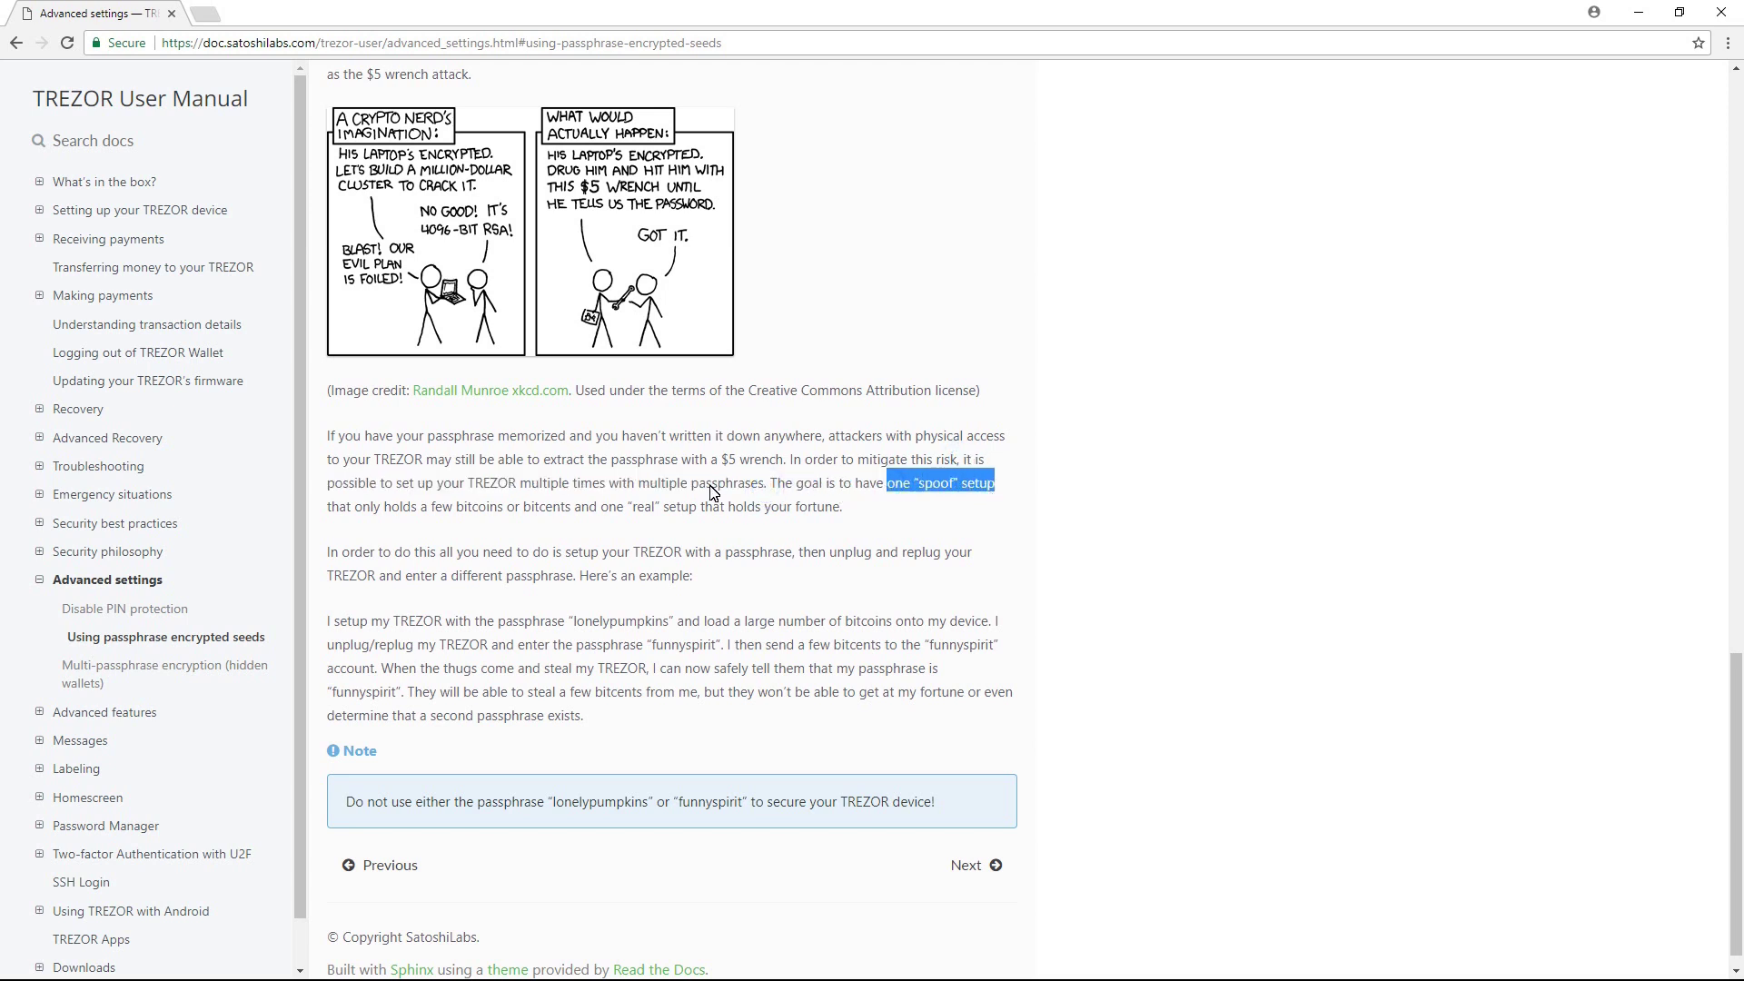
drag(332, 515, 854, 509)
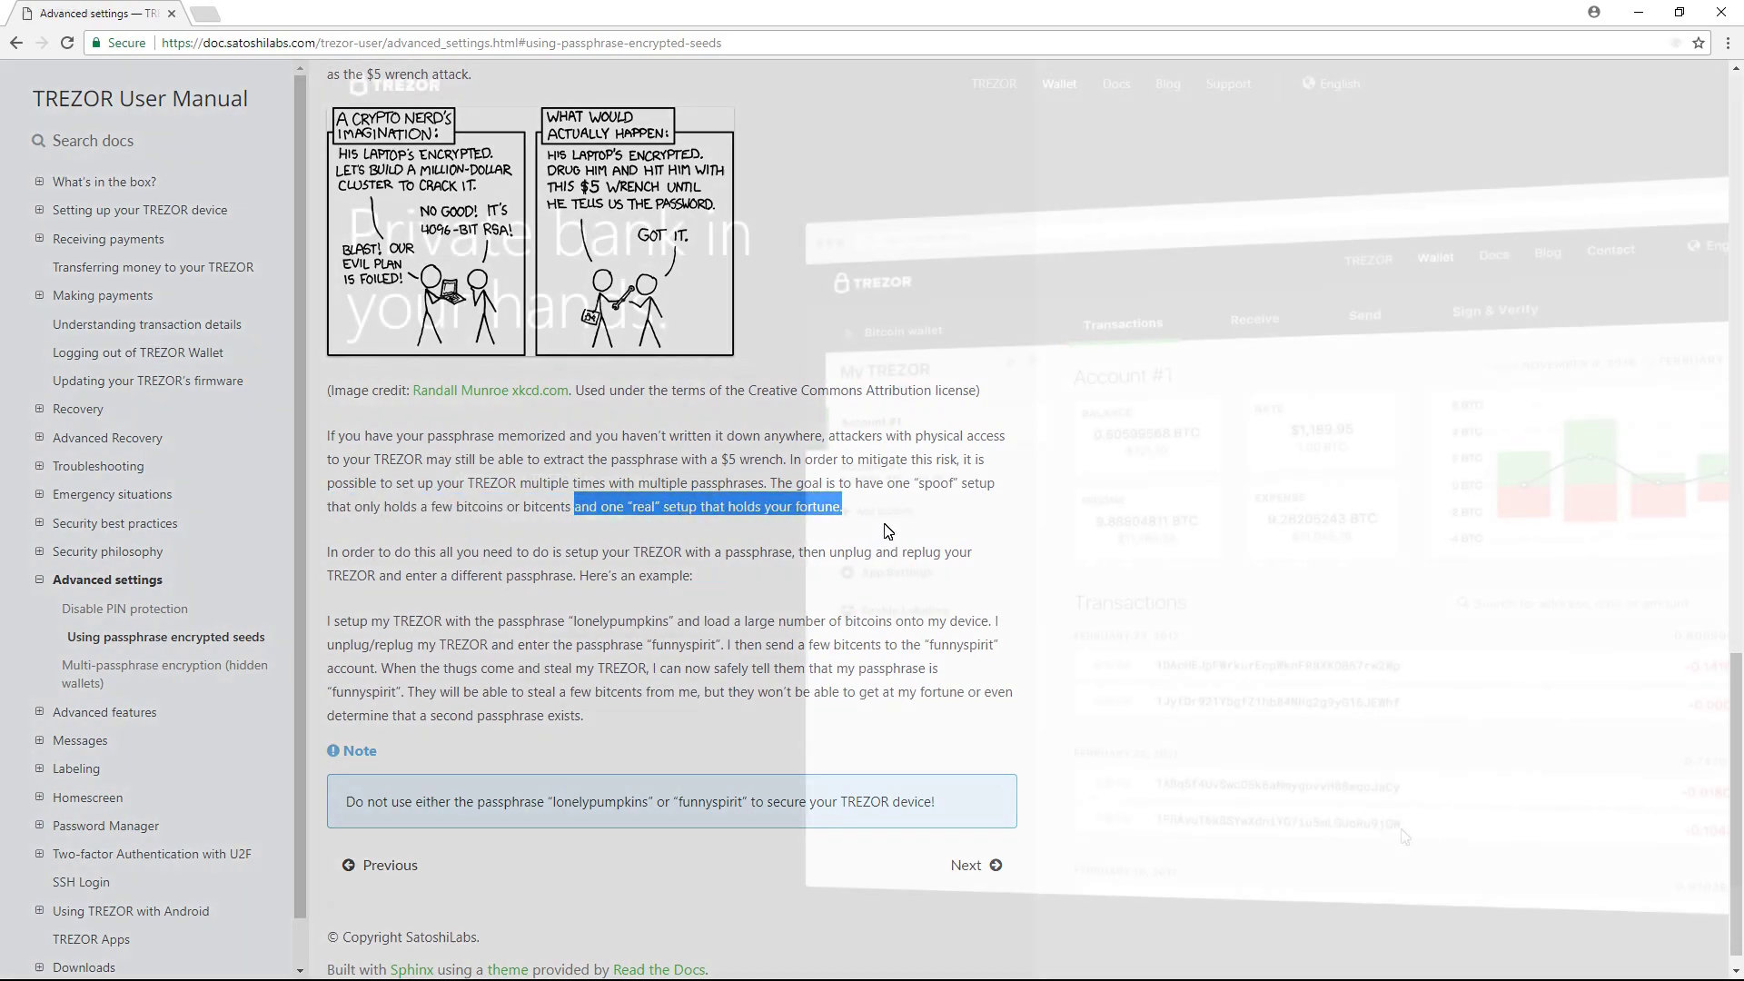
click(868, 522)
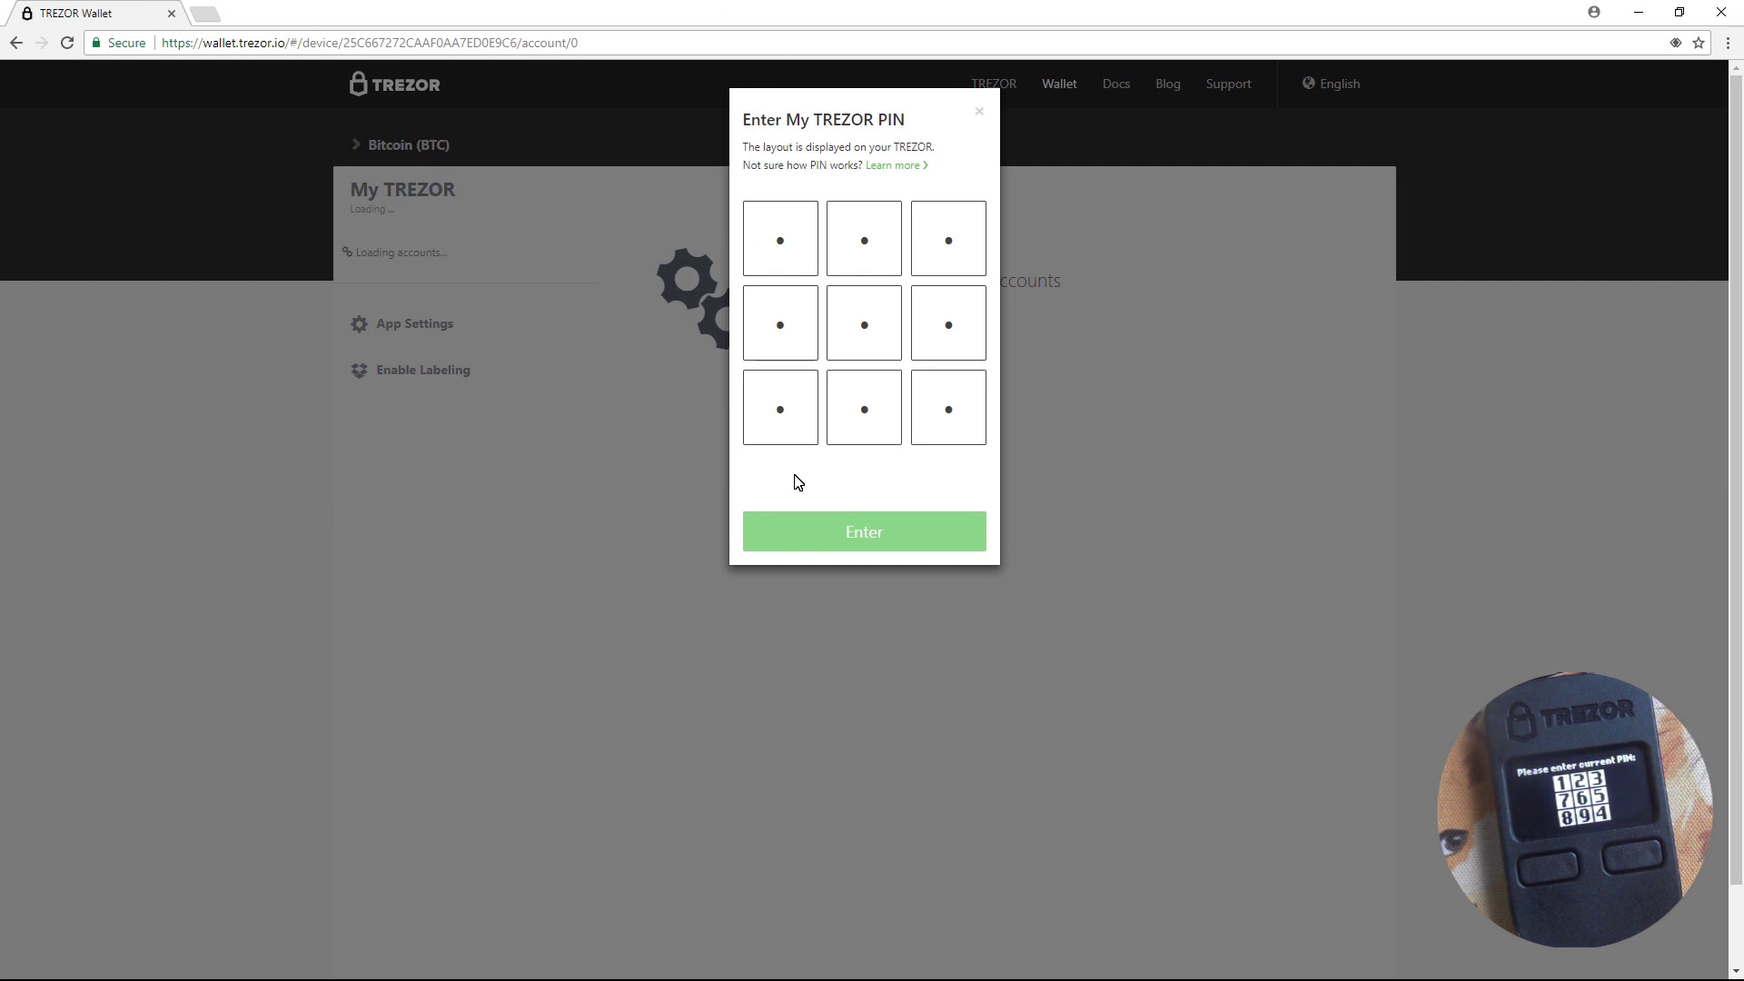
Enter the four-digit PIN on the scrambled matrix and submit it
click(791, 416)
click(880, 300)
click(957, 414)
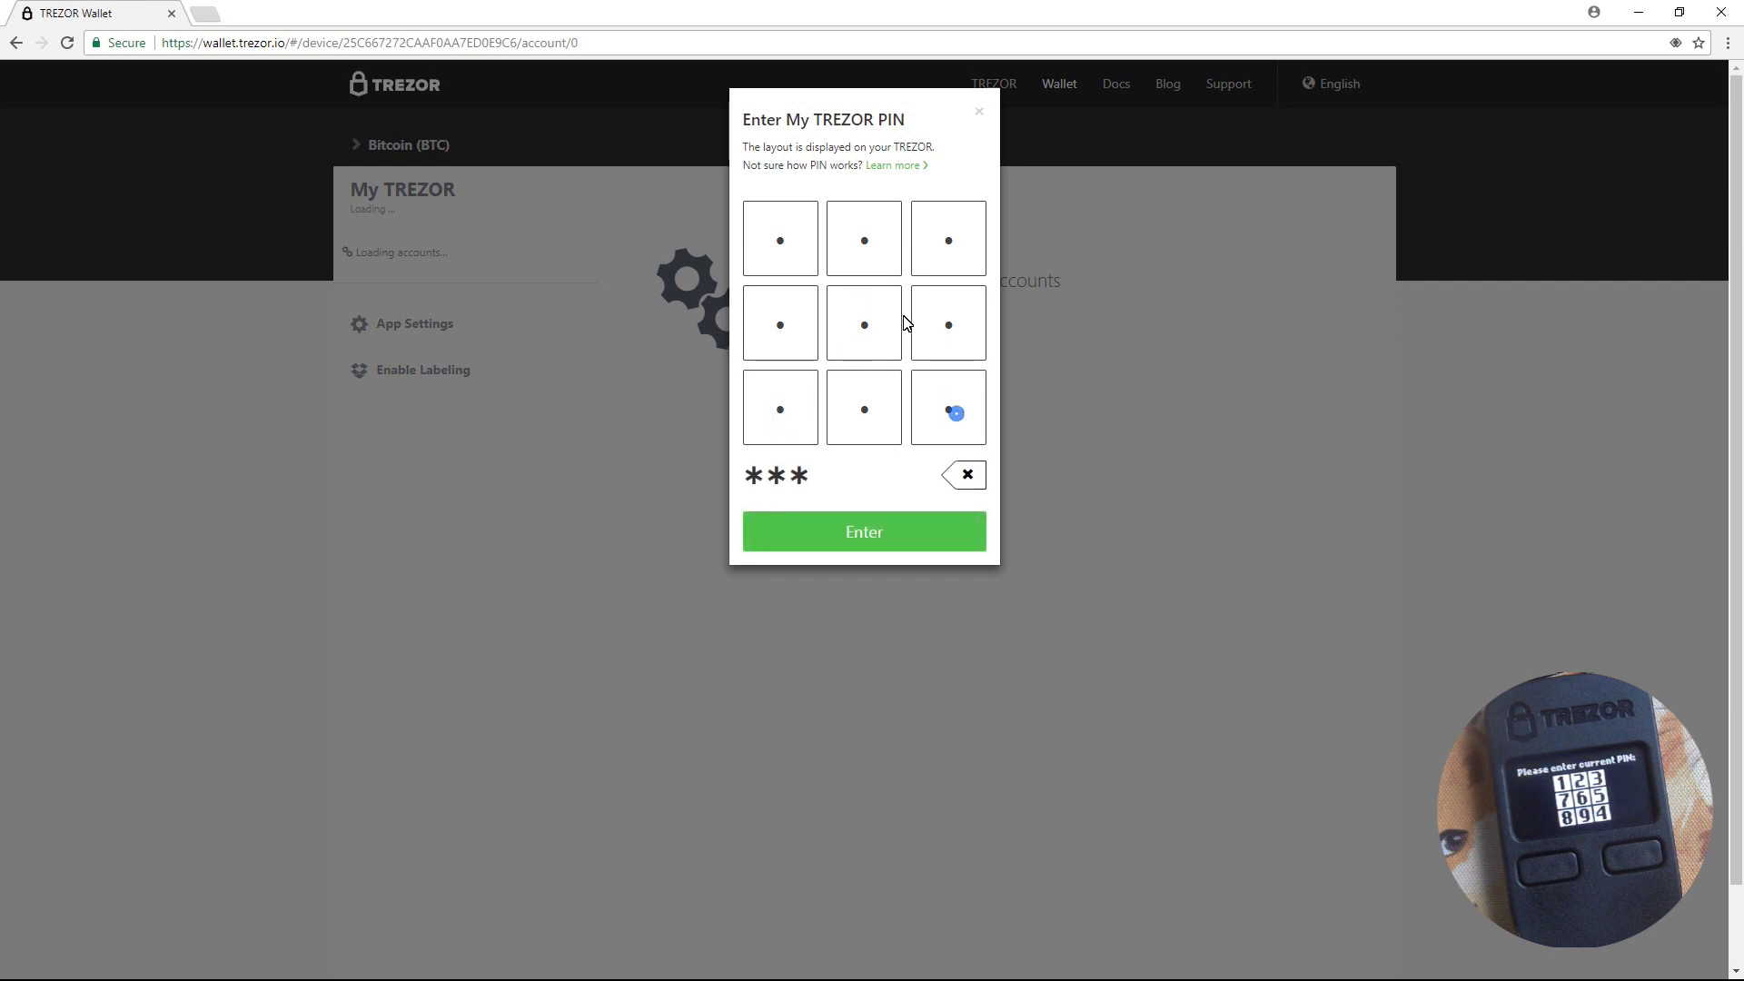
click(879, 255)
click(854, 535)
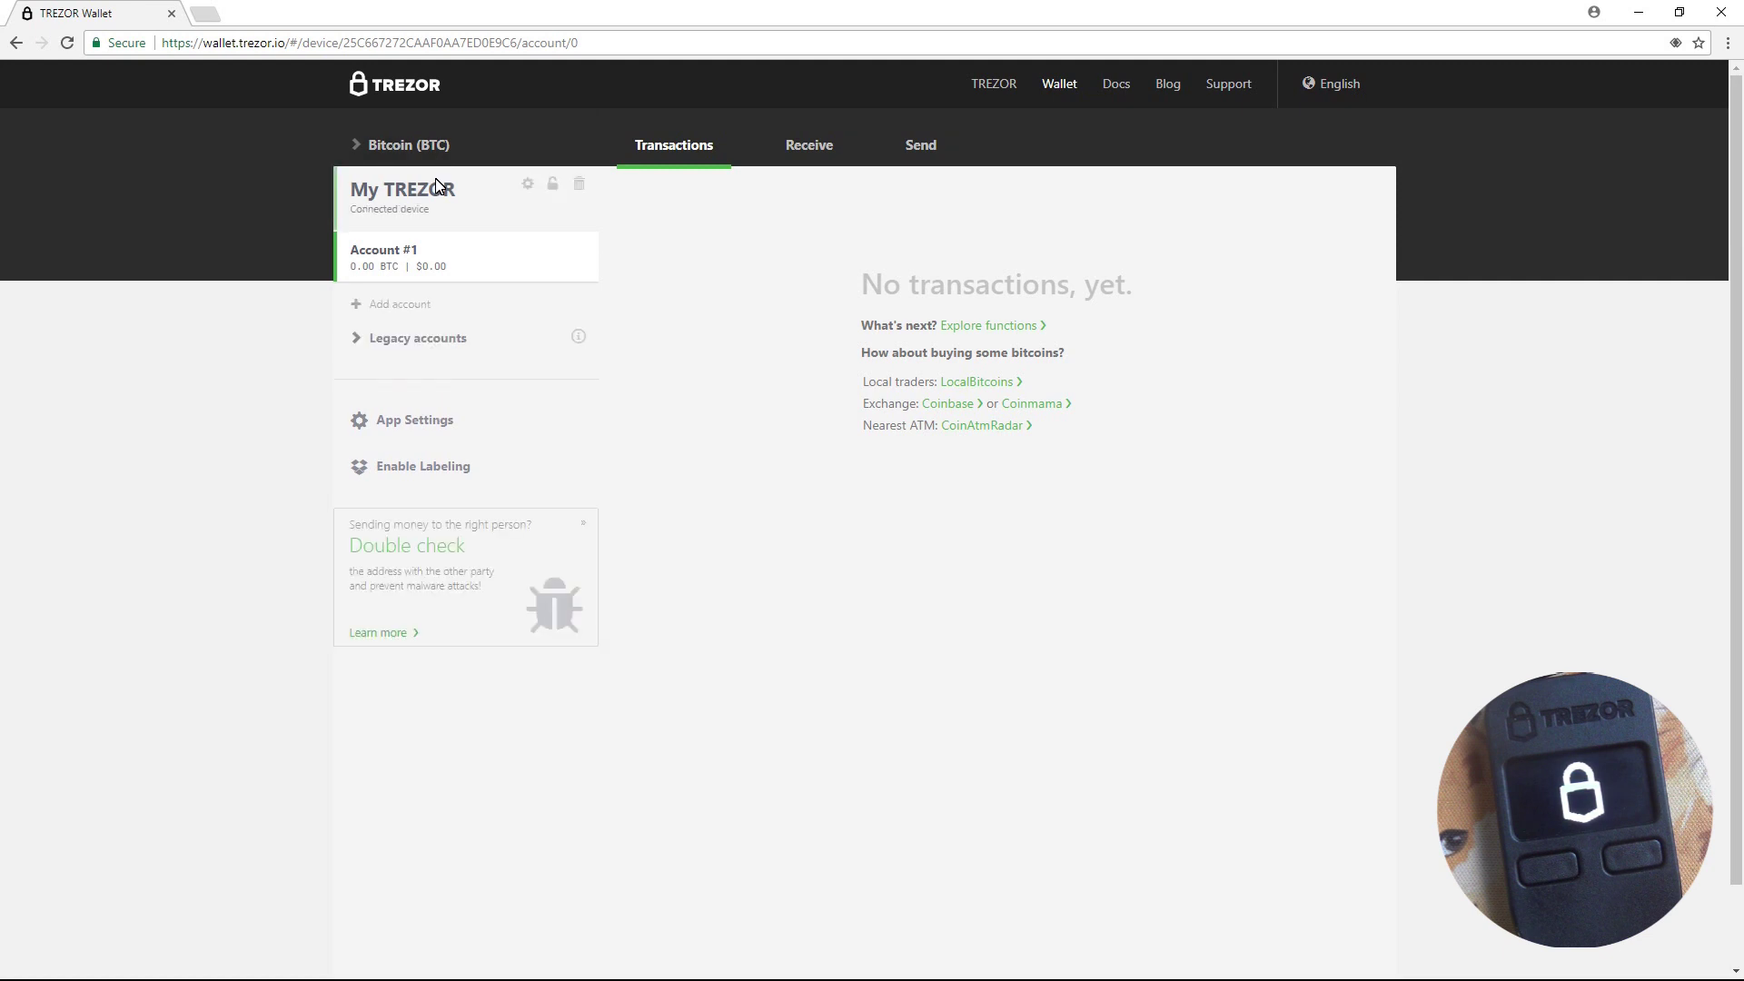
In My TREZOR's advanced settings, acknowledge the passphrase warning and enable passphrase encryption
click(529, 184)
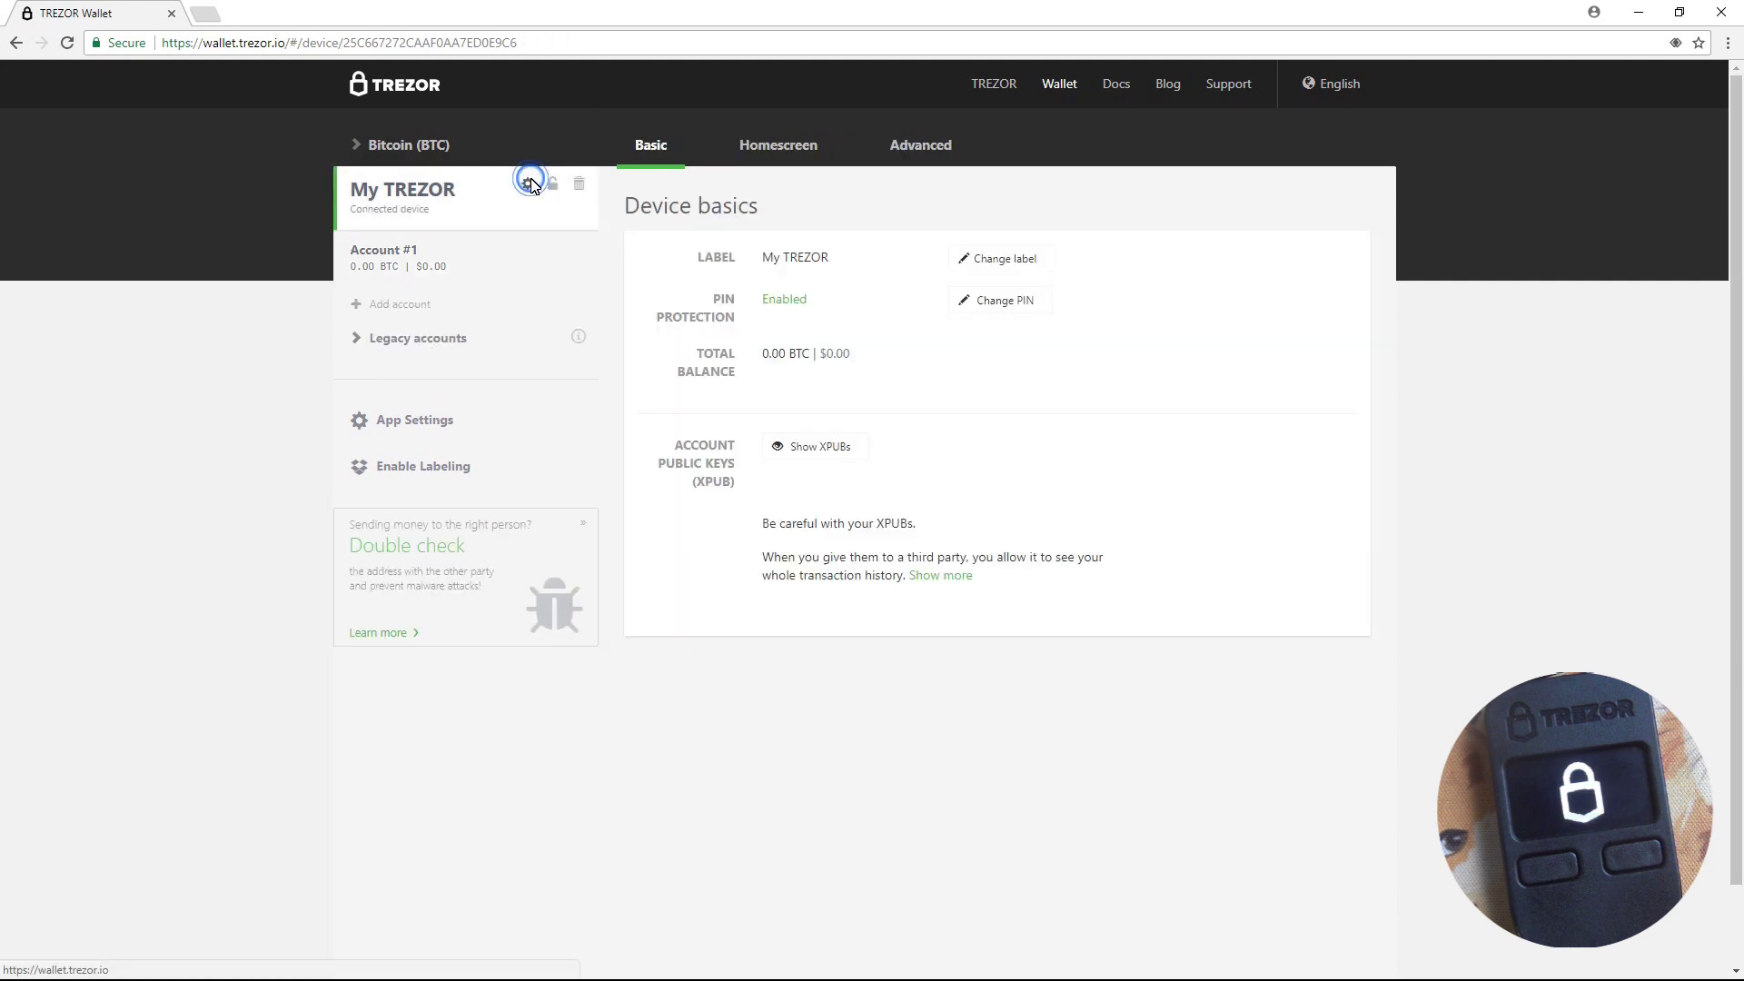
click(930, 136)
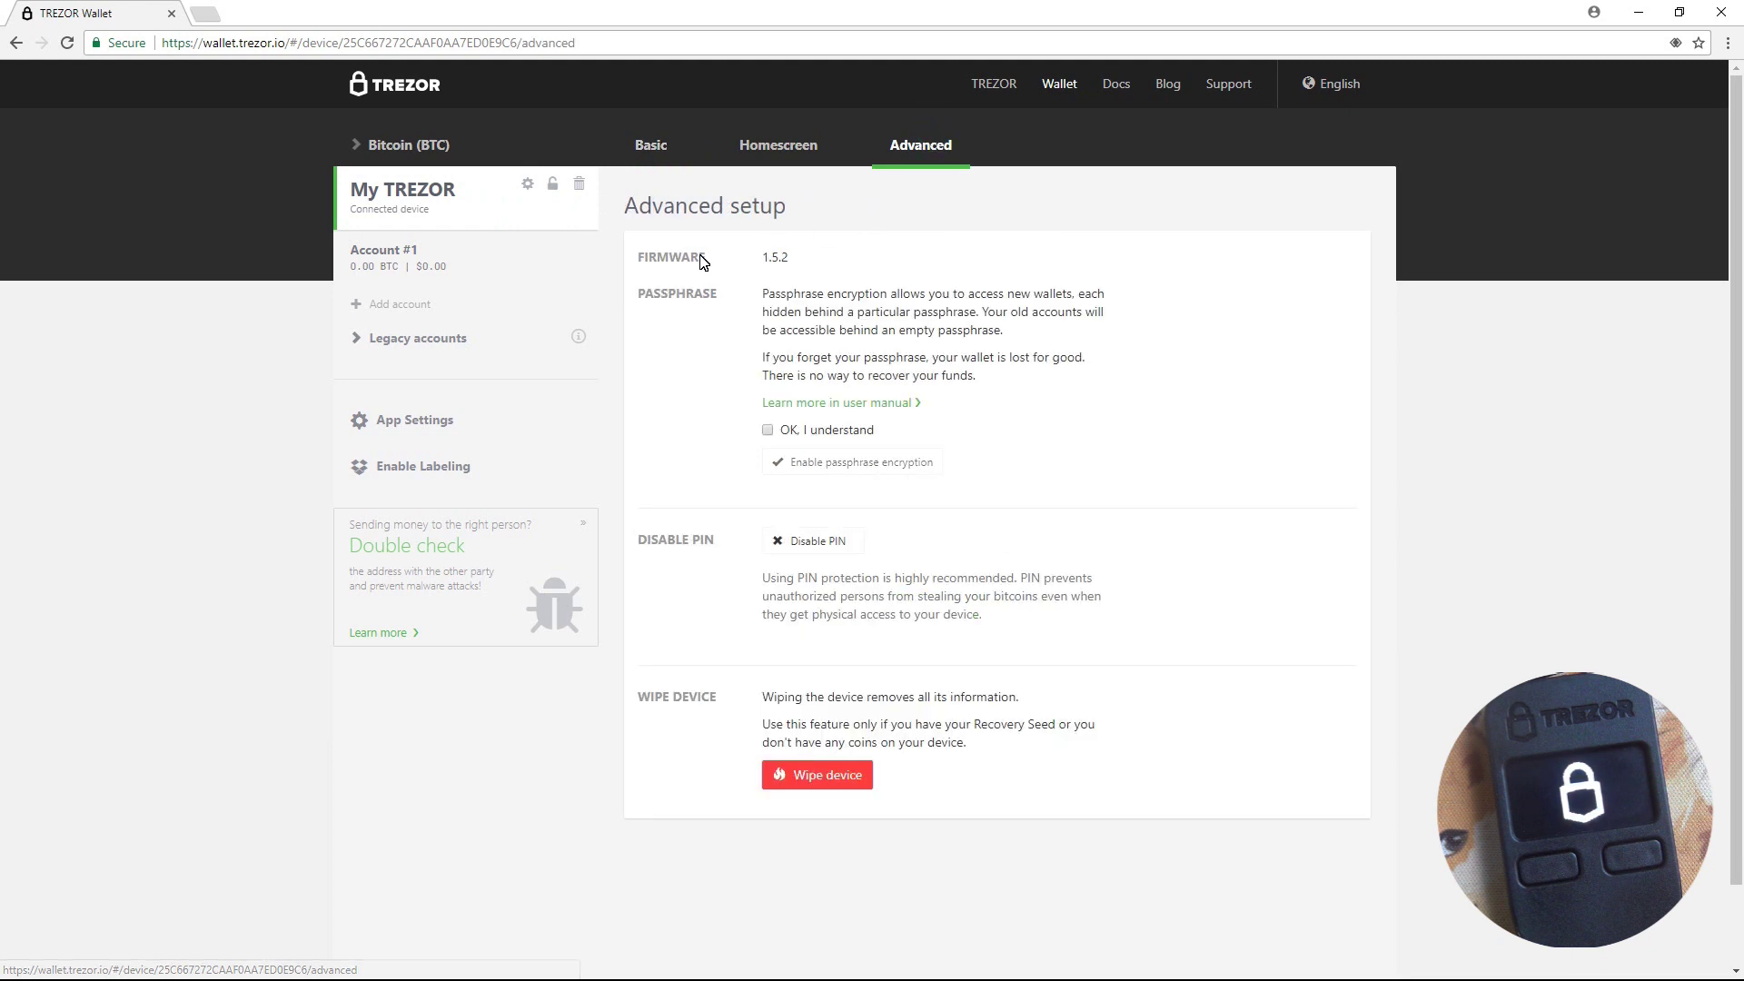
double_click(662, 300)
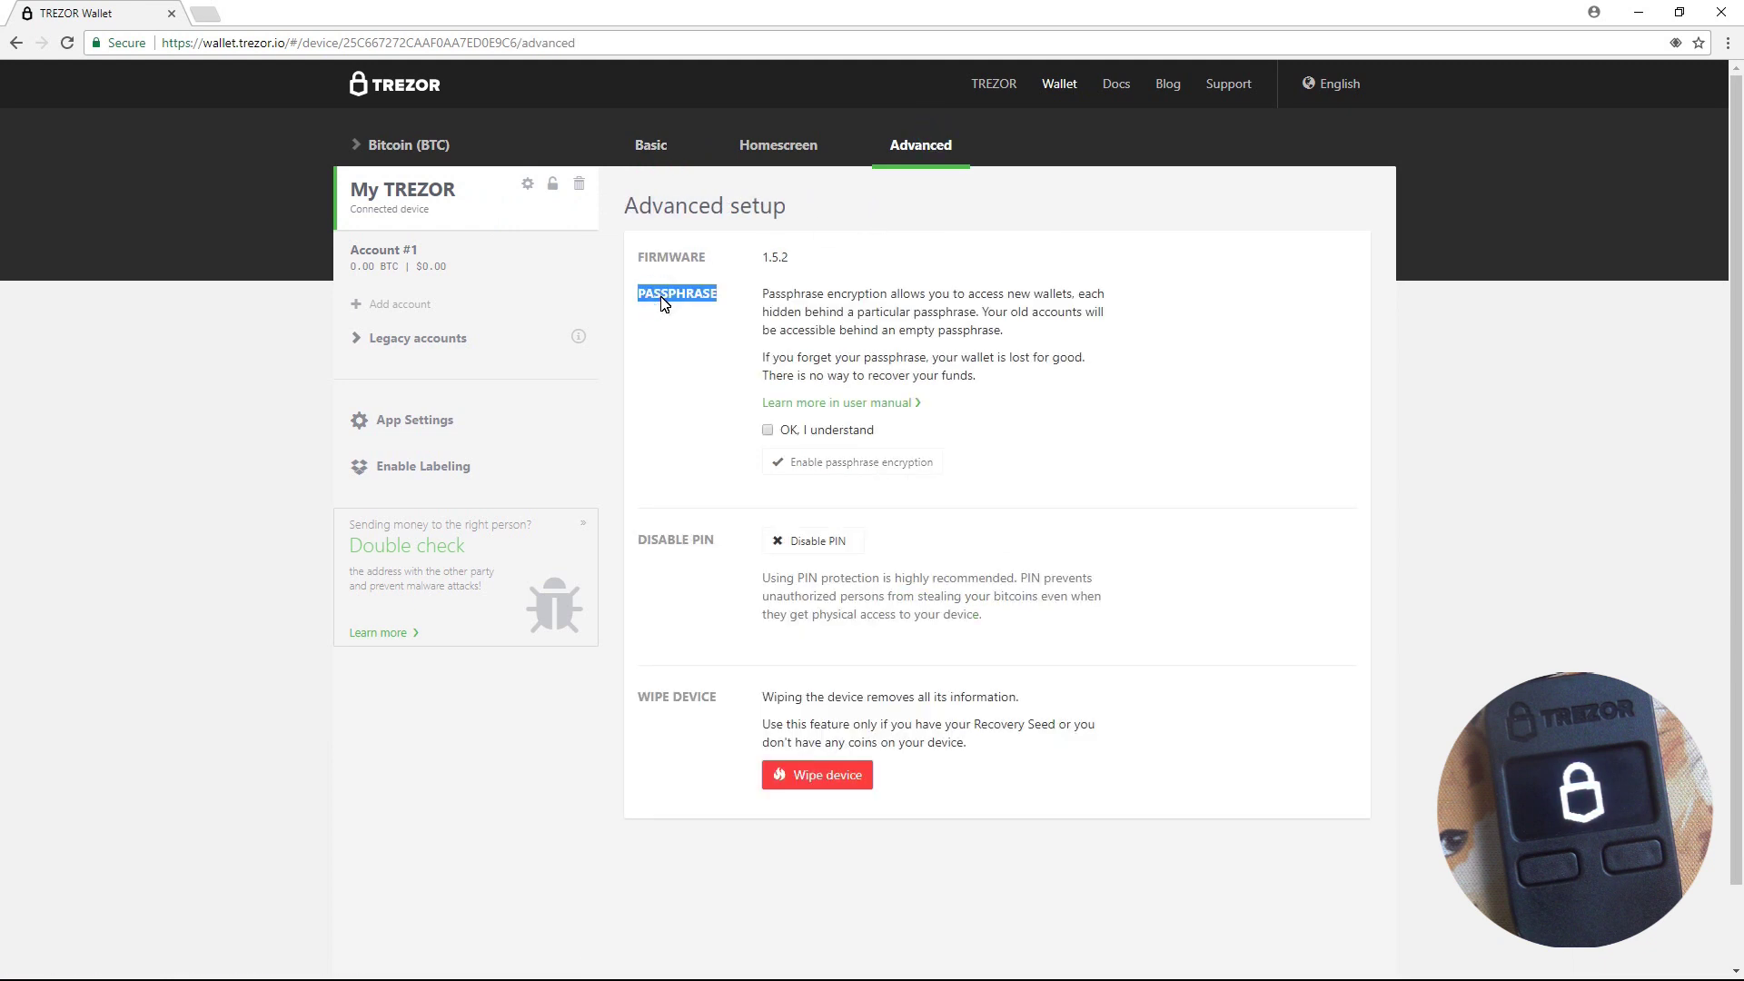
drag(777, 300, 1013, 341)
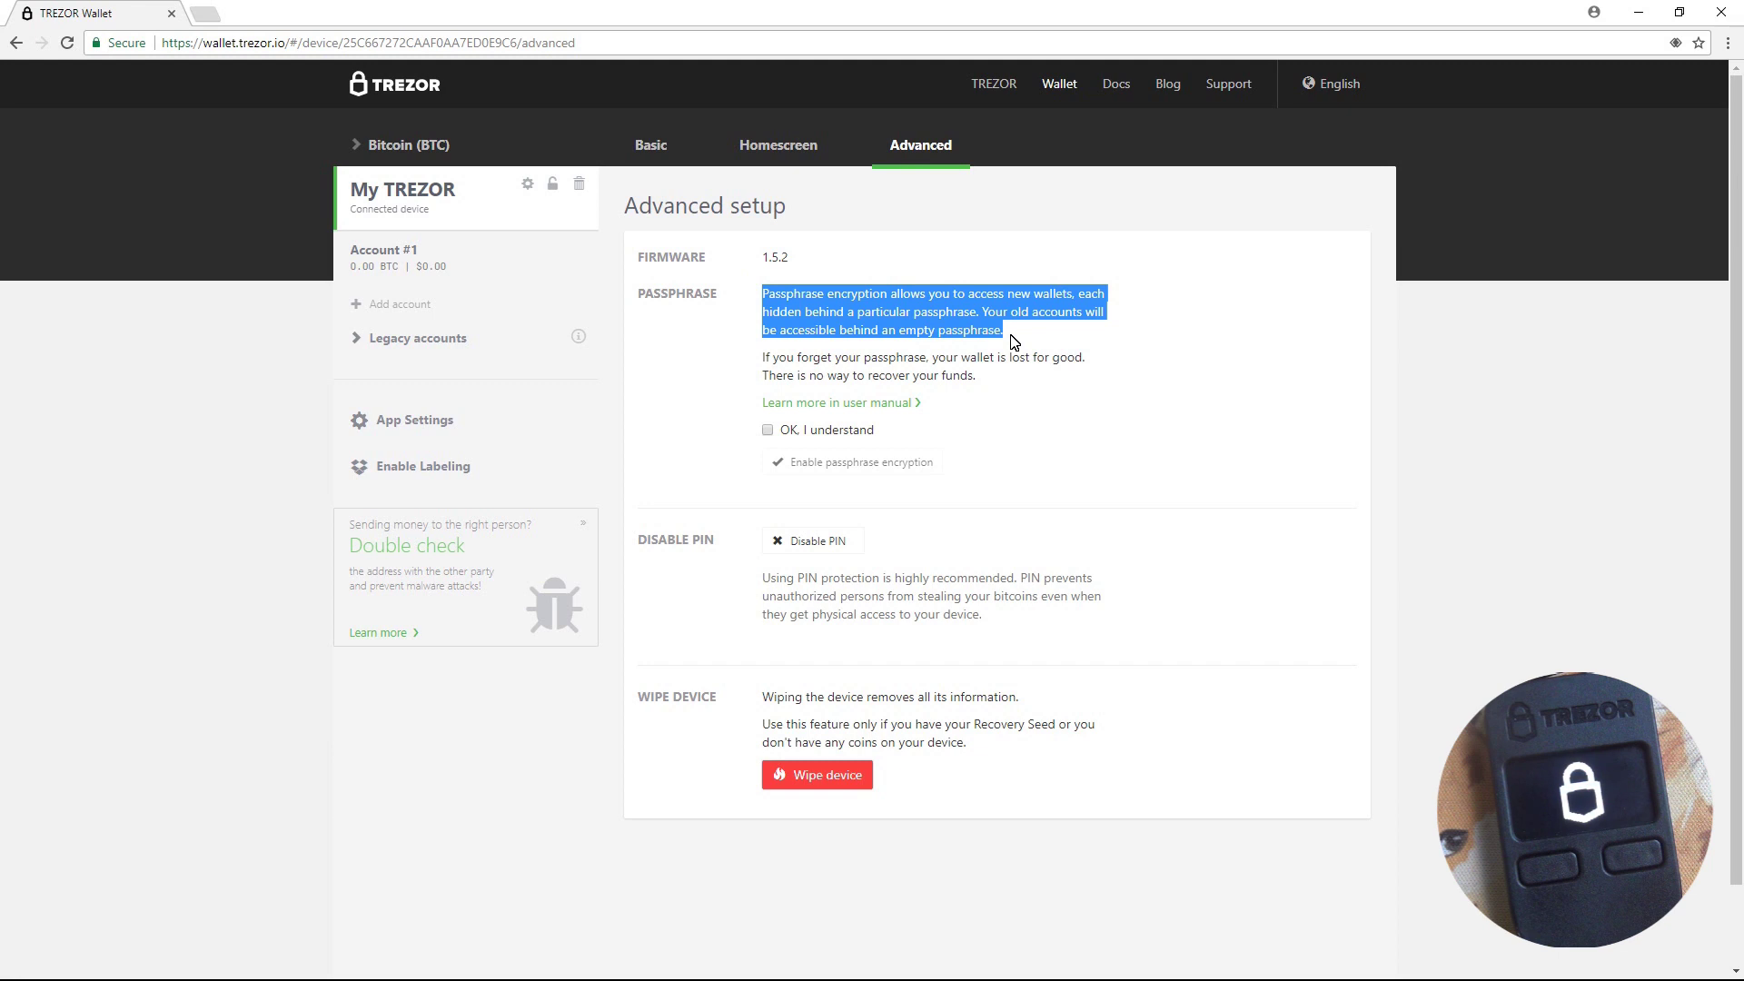
triple_click(840, 357)
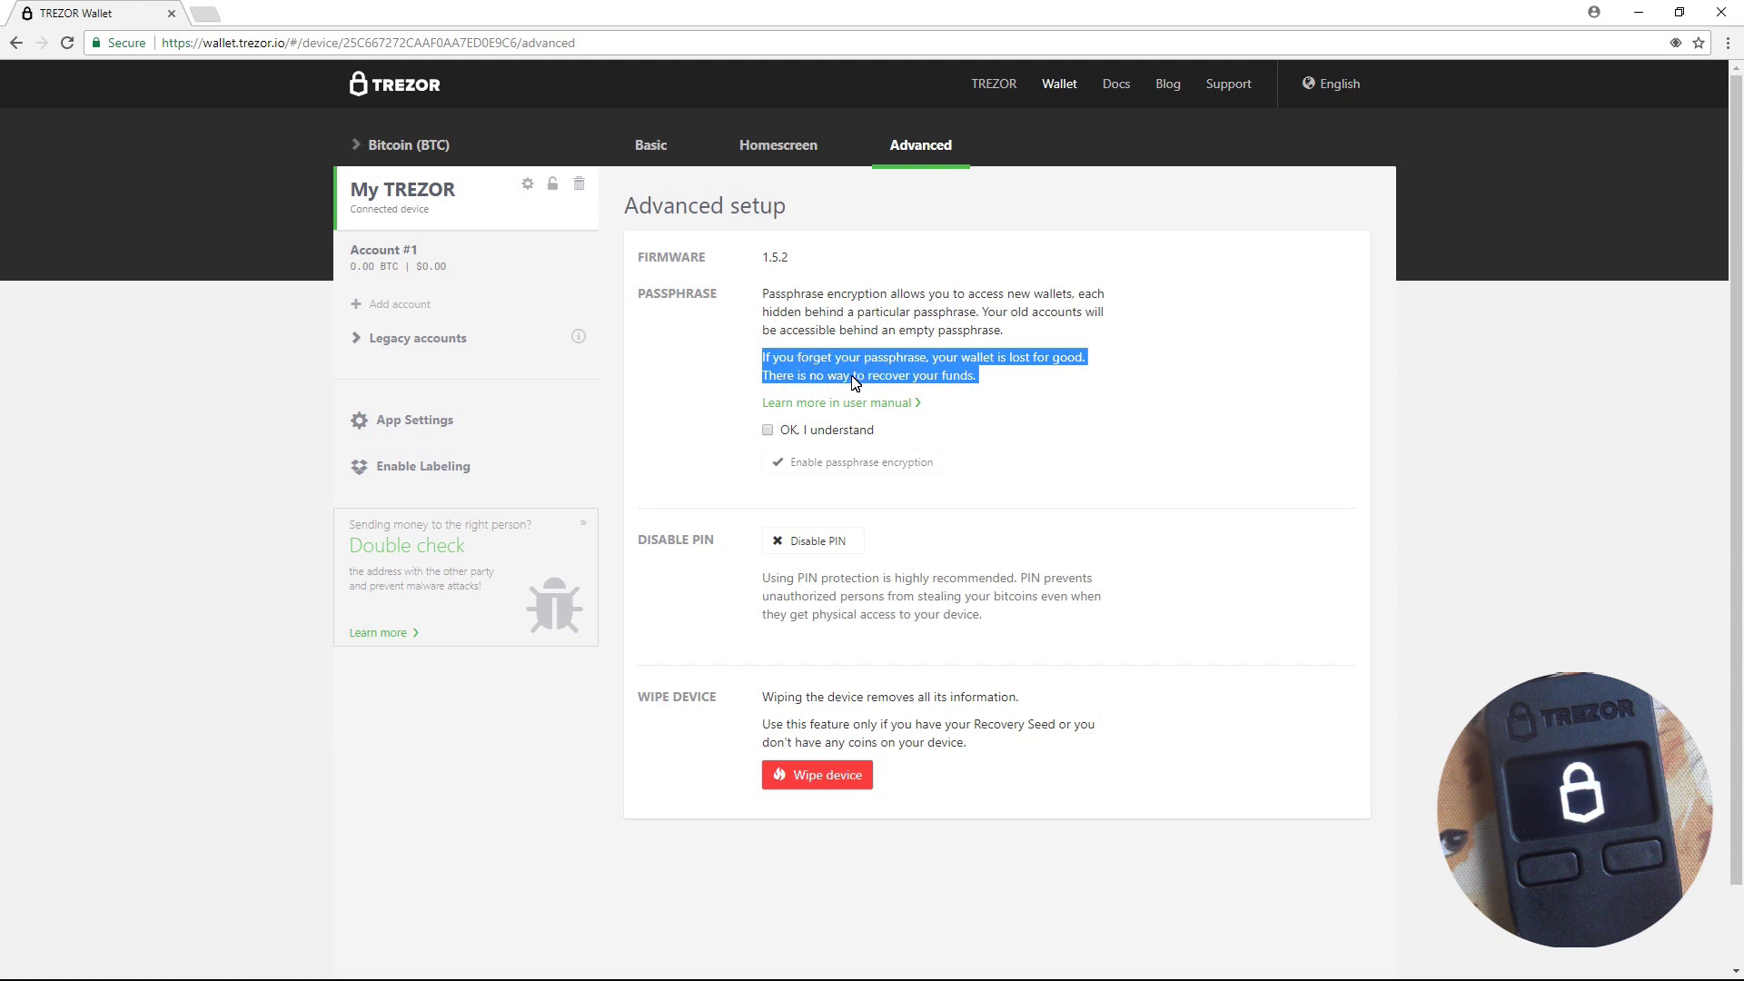
click(768, 430)
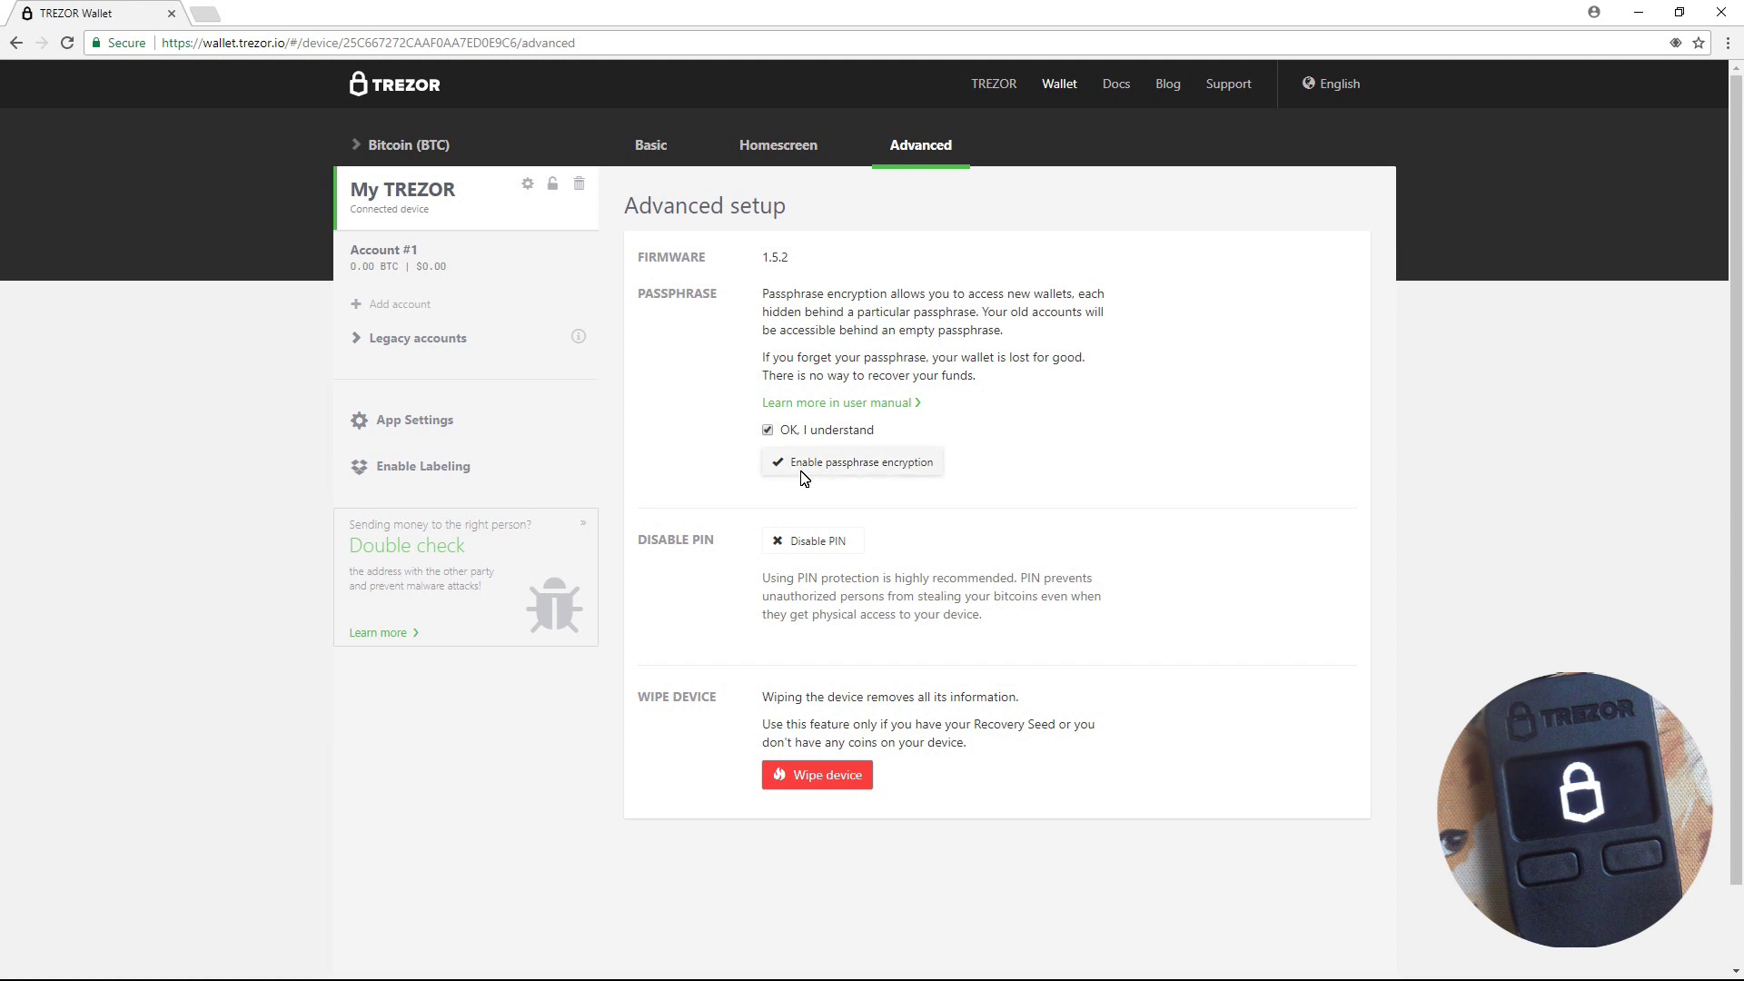
click(834, 465)
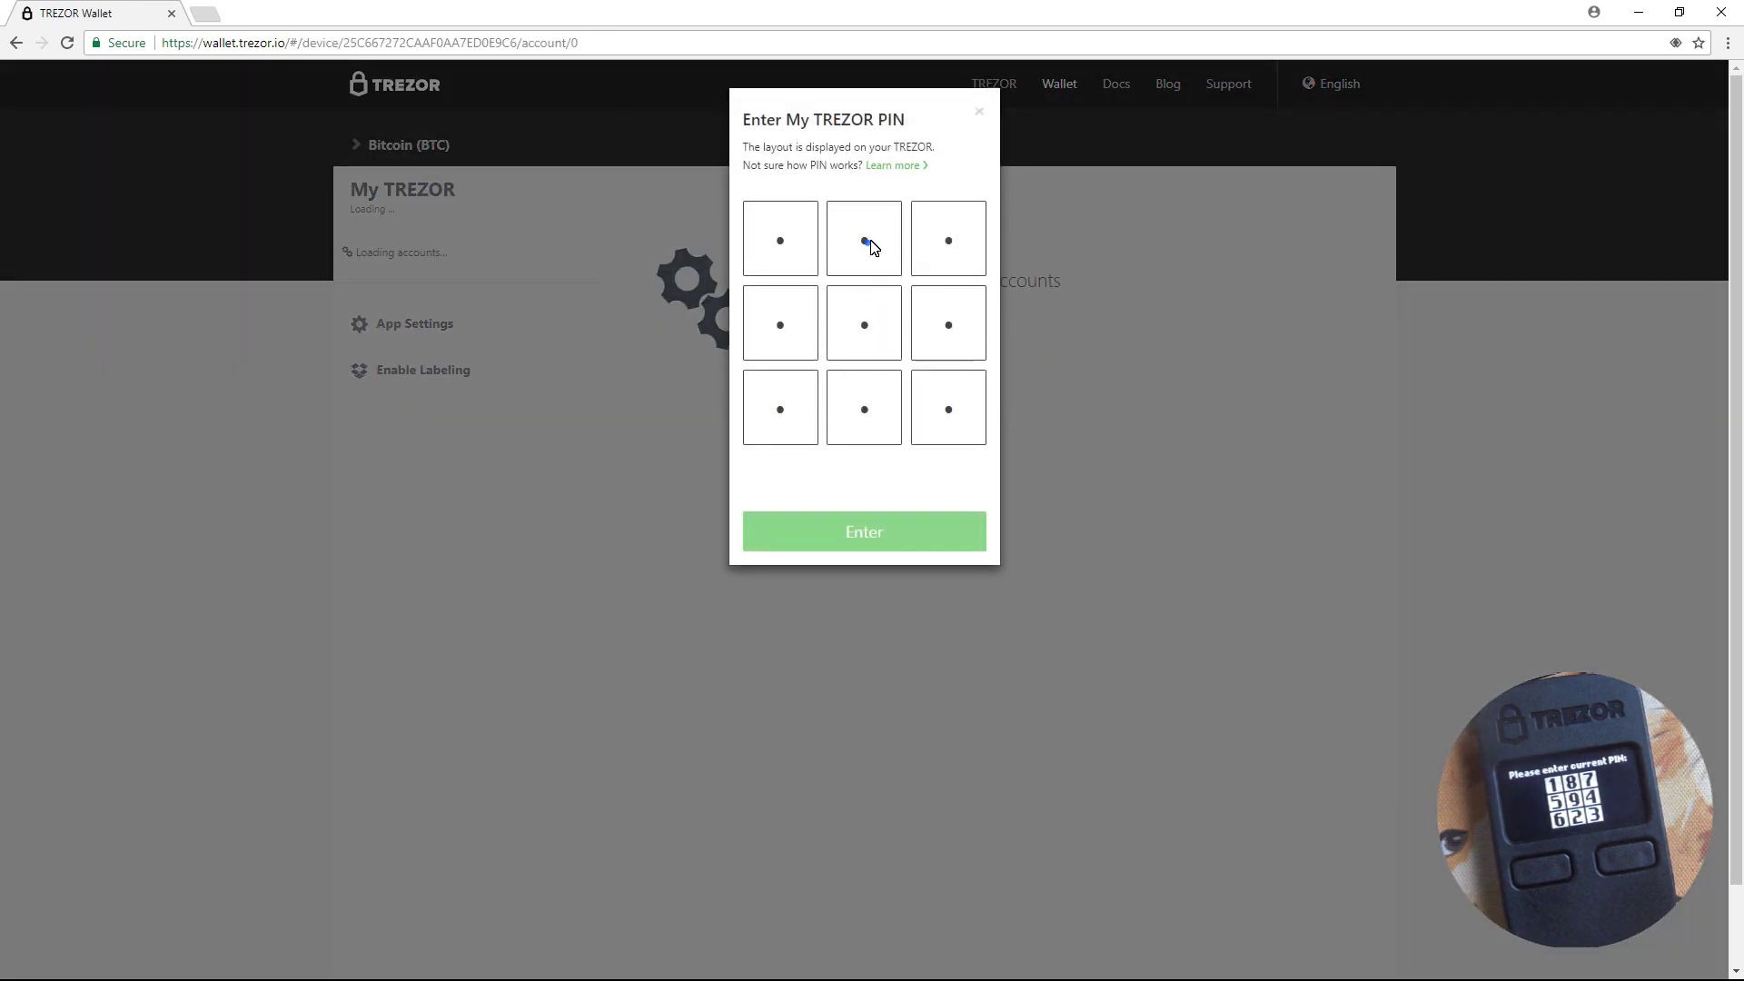
Unlock the reconnected device with its four-digit PIN
click(866, 240)
click(810, 398)
click(924, 333)
click(863, 409)
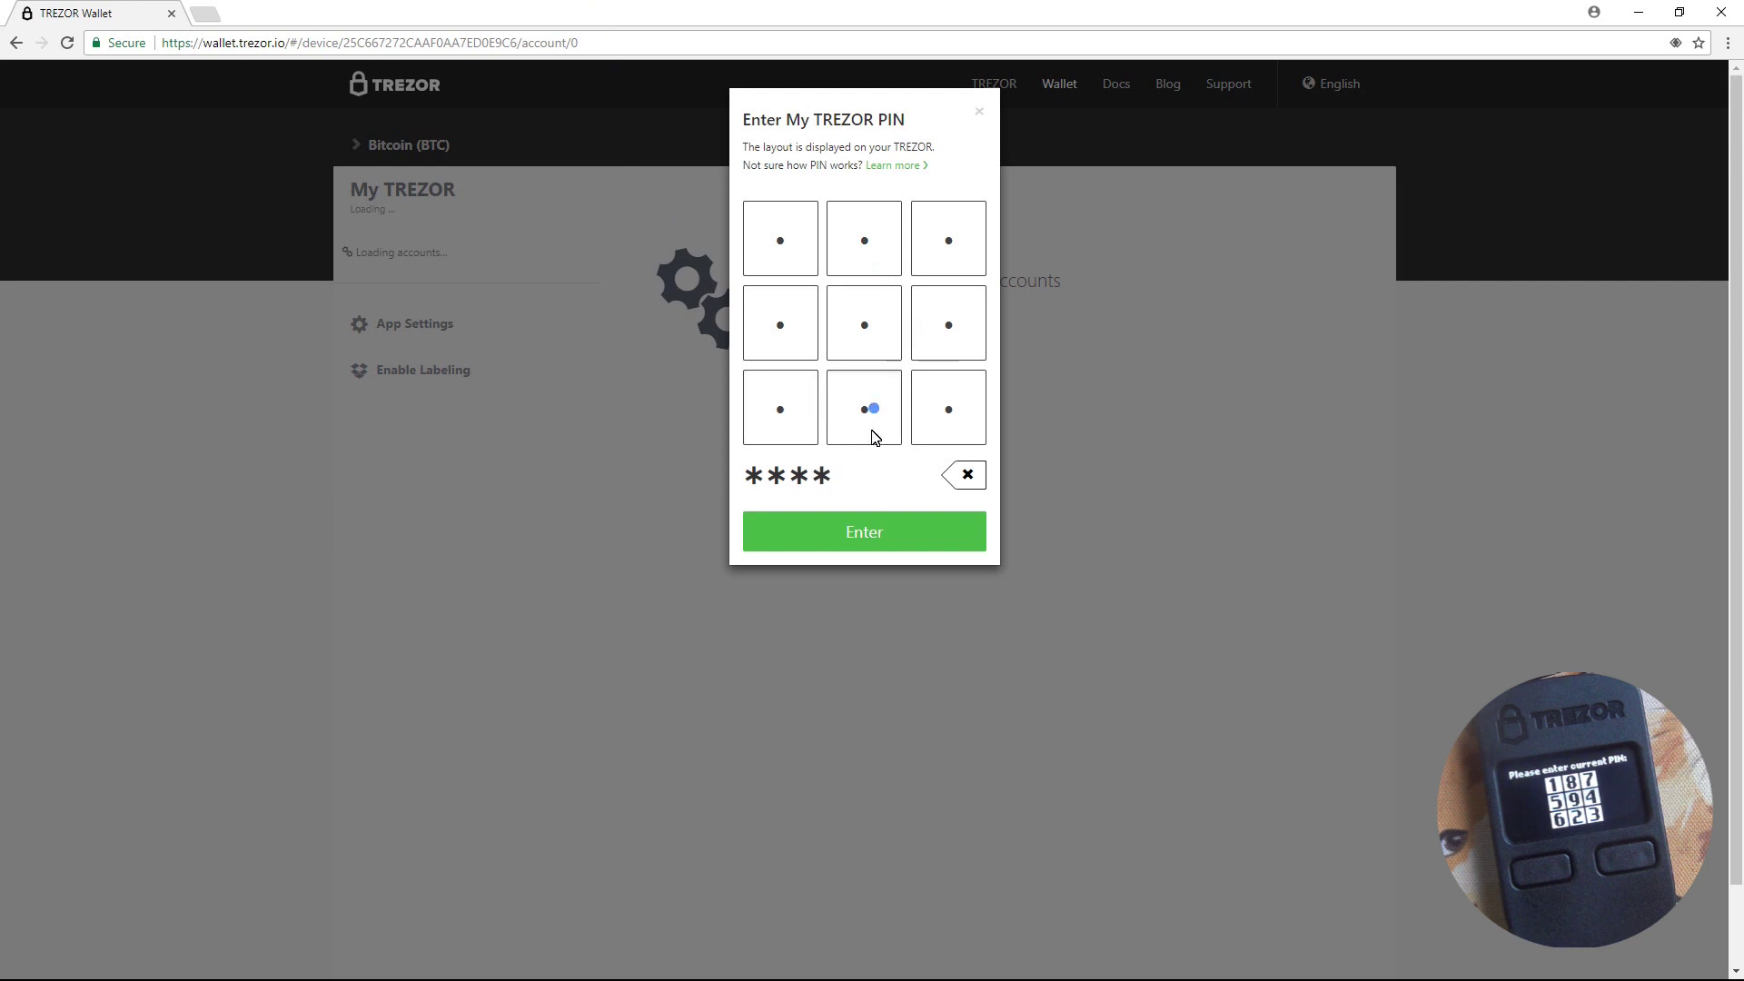
click(870, 543)
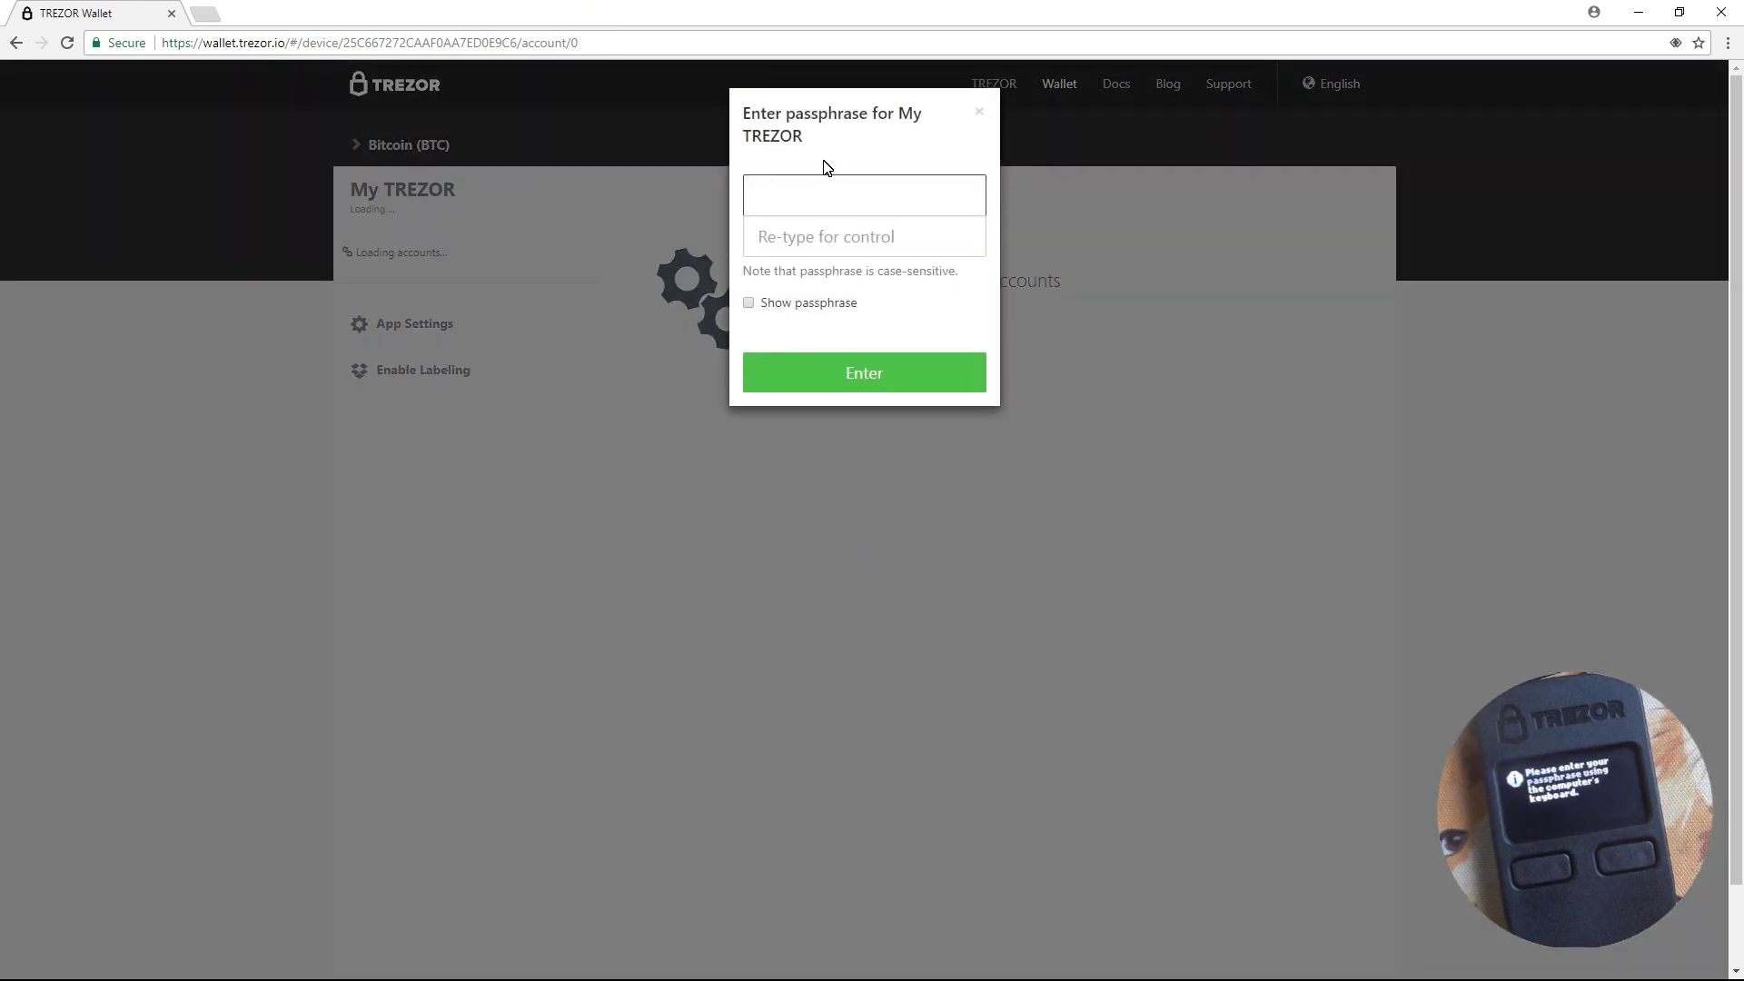
Open a hidden wallet with a visible passphrase typed in both fields, and show its receive address
click(774, 306)
click(806, 210)
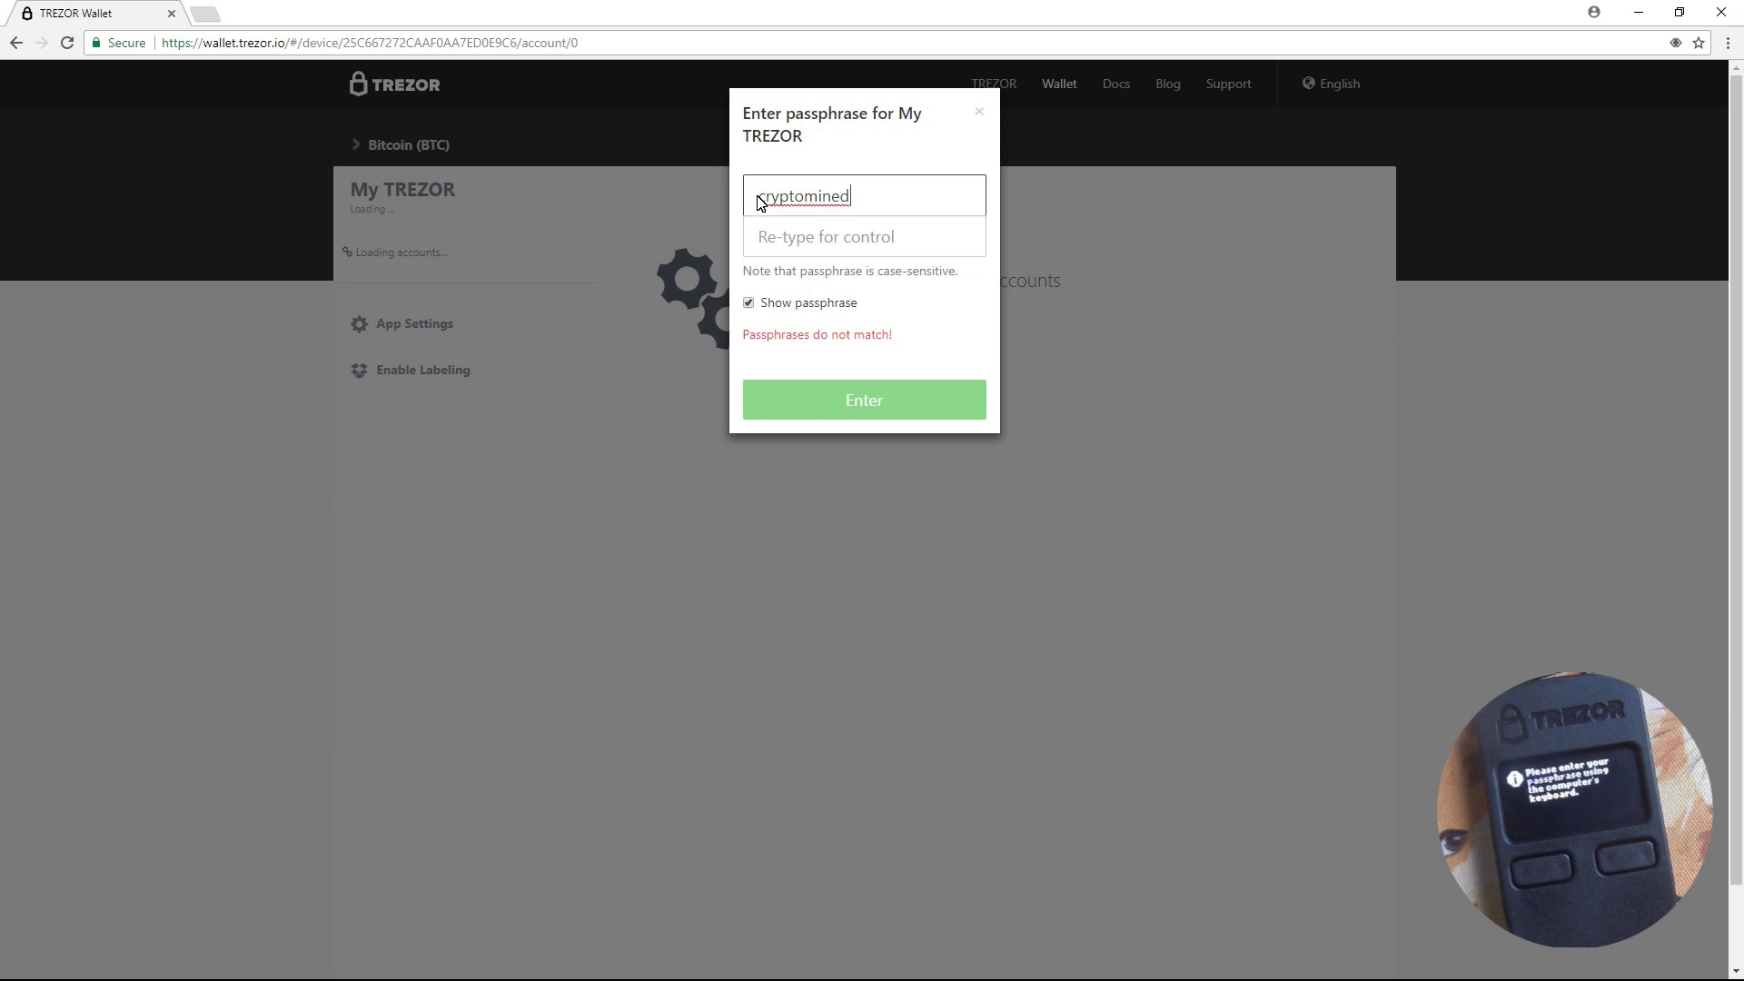
key(Tab)
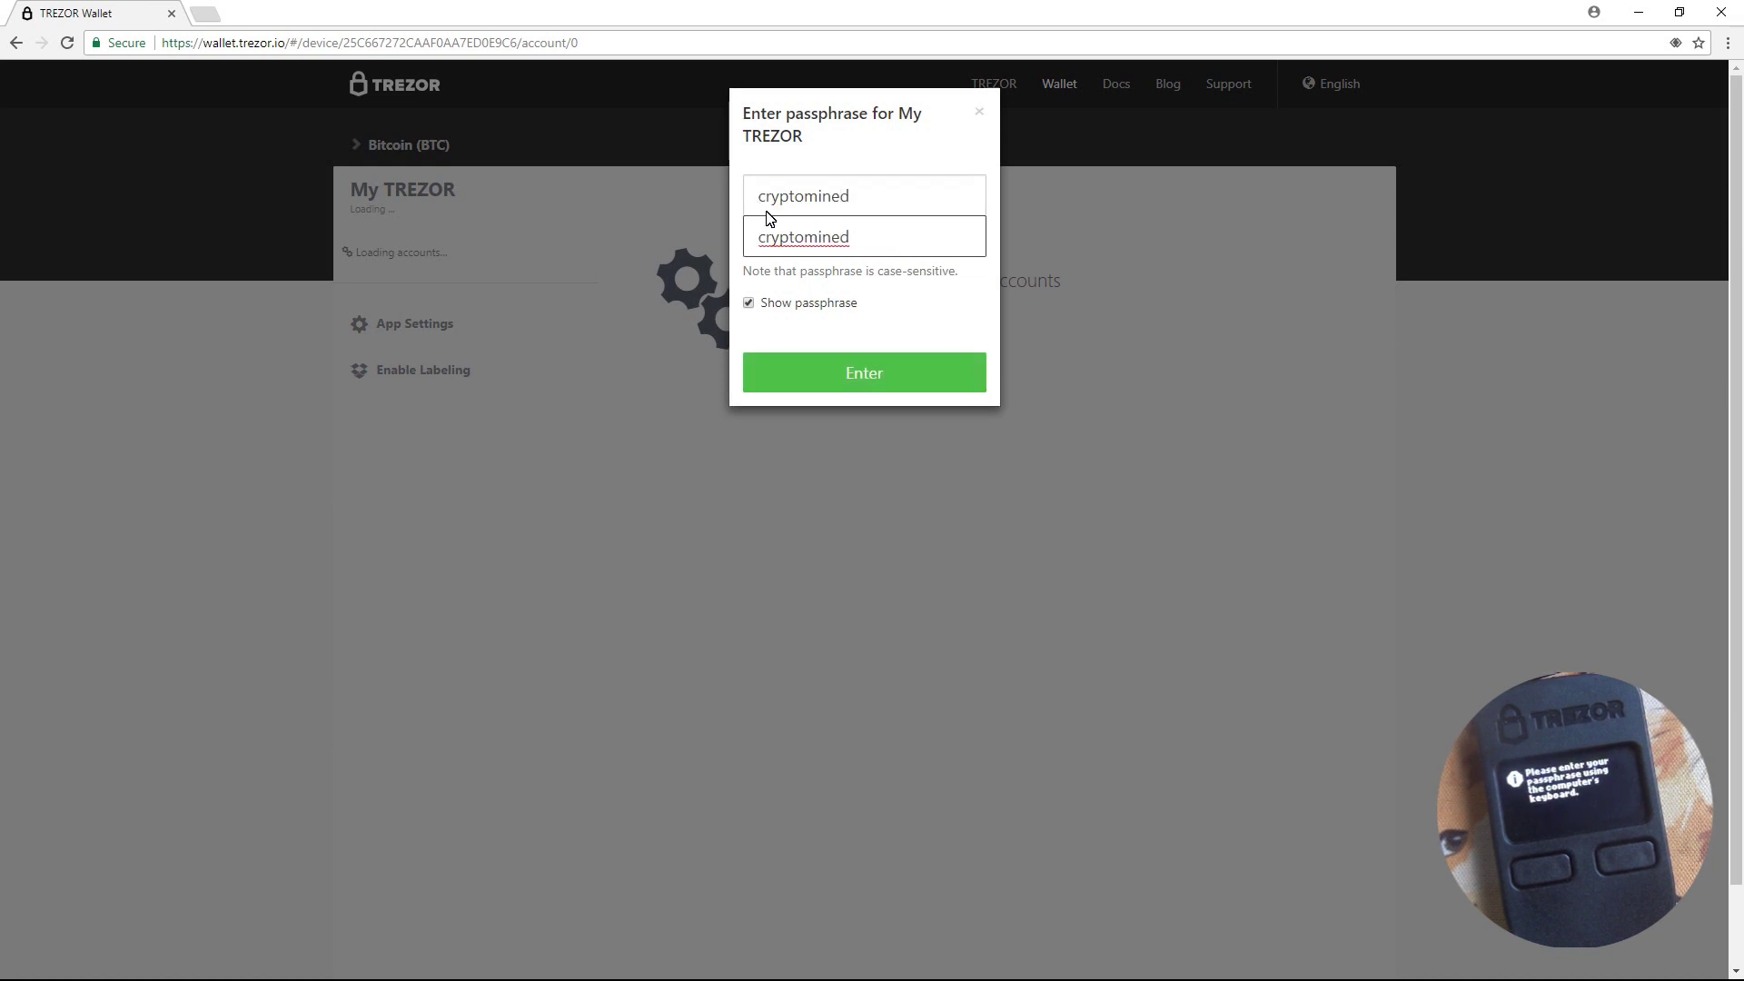
click(874, 376)
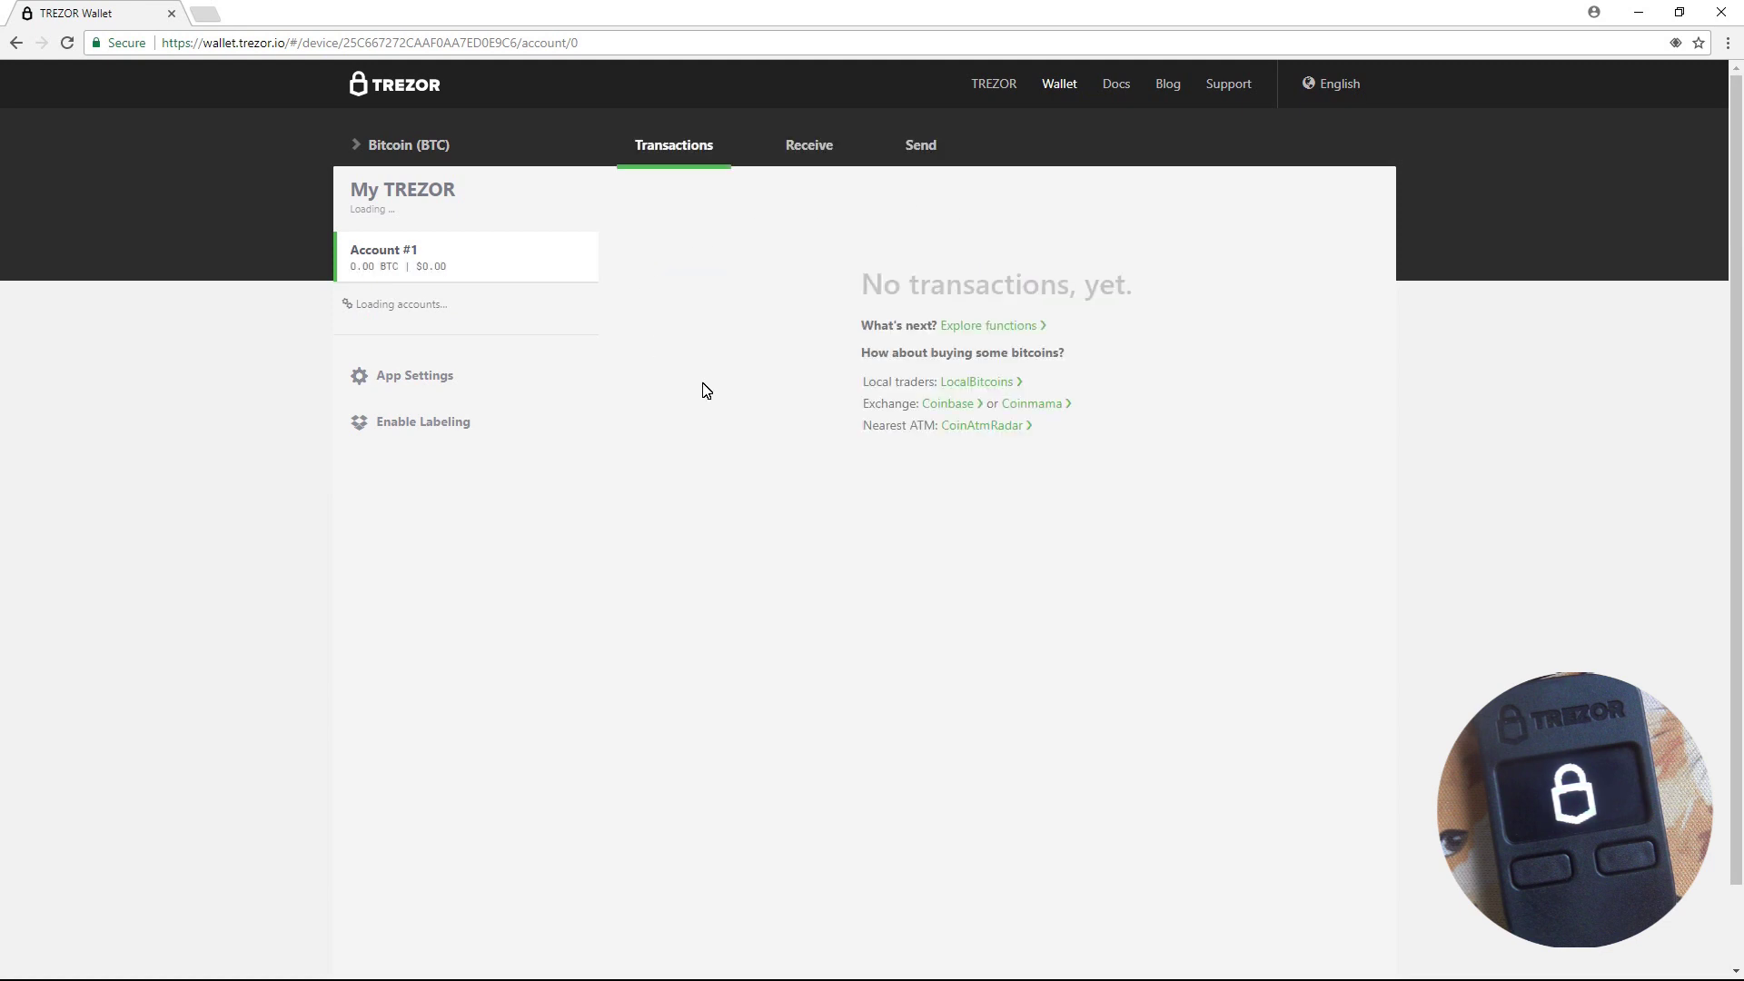
click(779, 148)
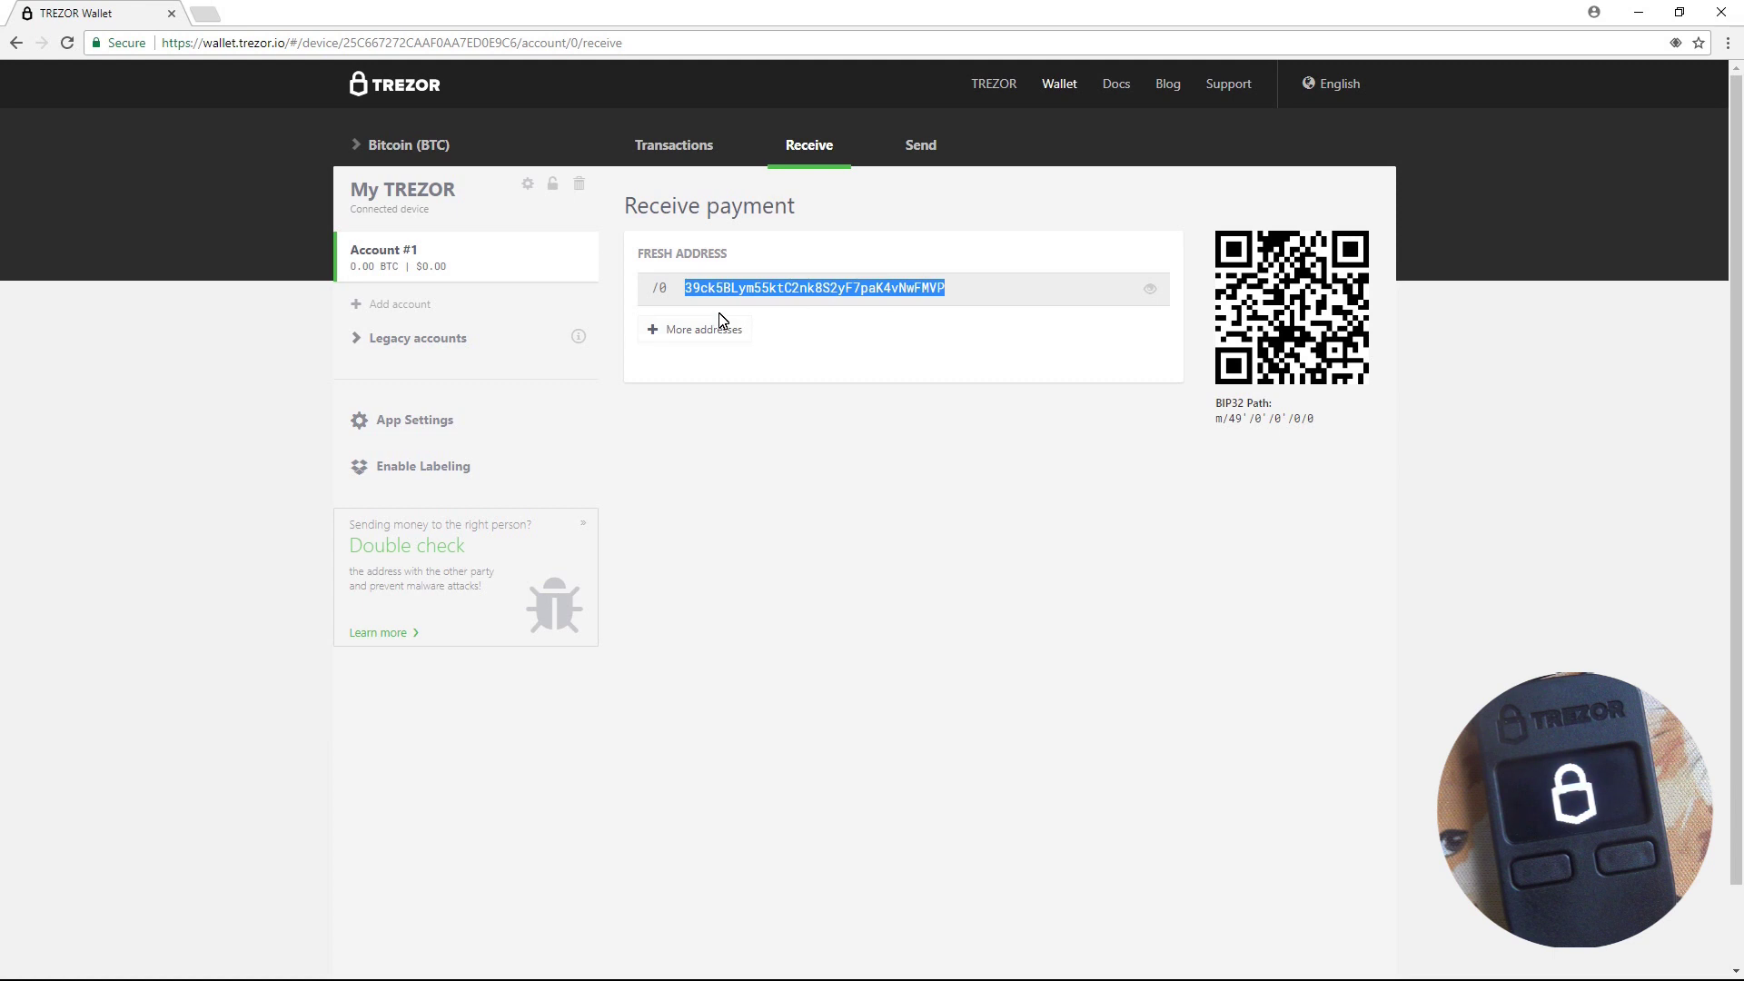
Generate five more receiving addresses up to /5, then check the coin list, staying on Bitcoin
click(736, 331)
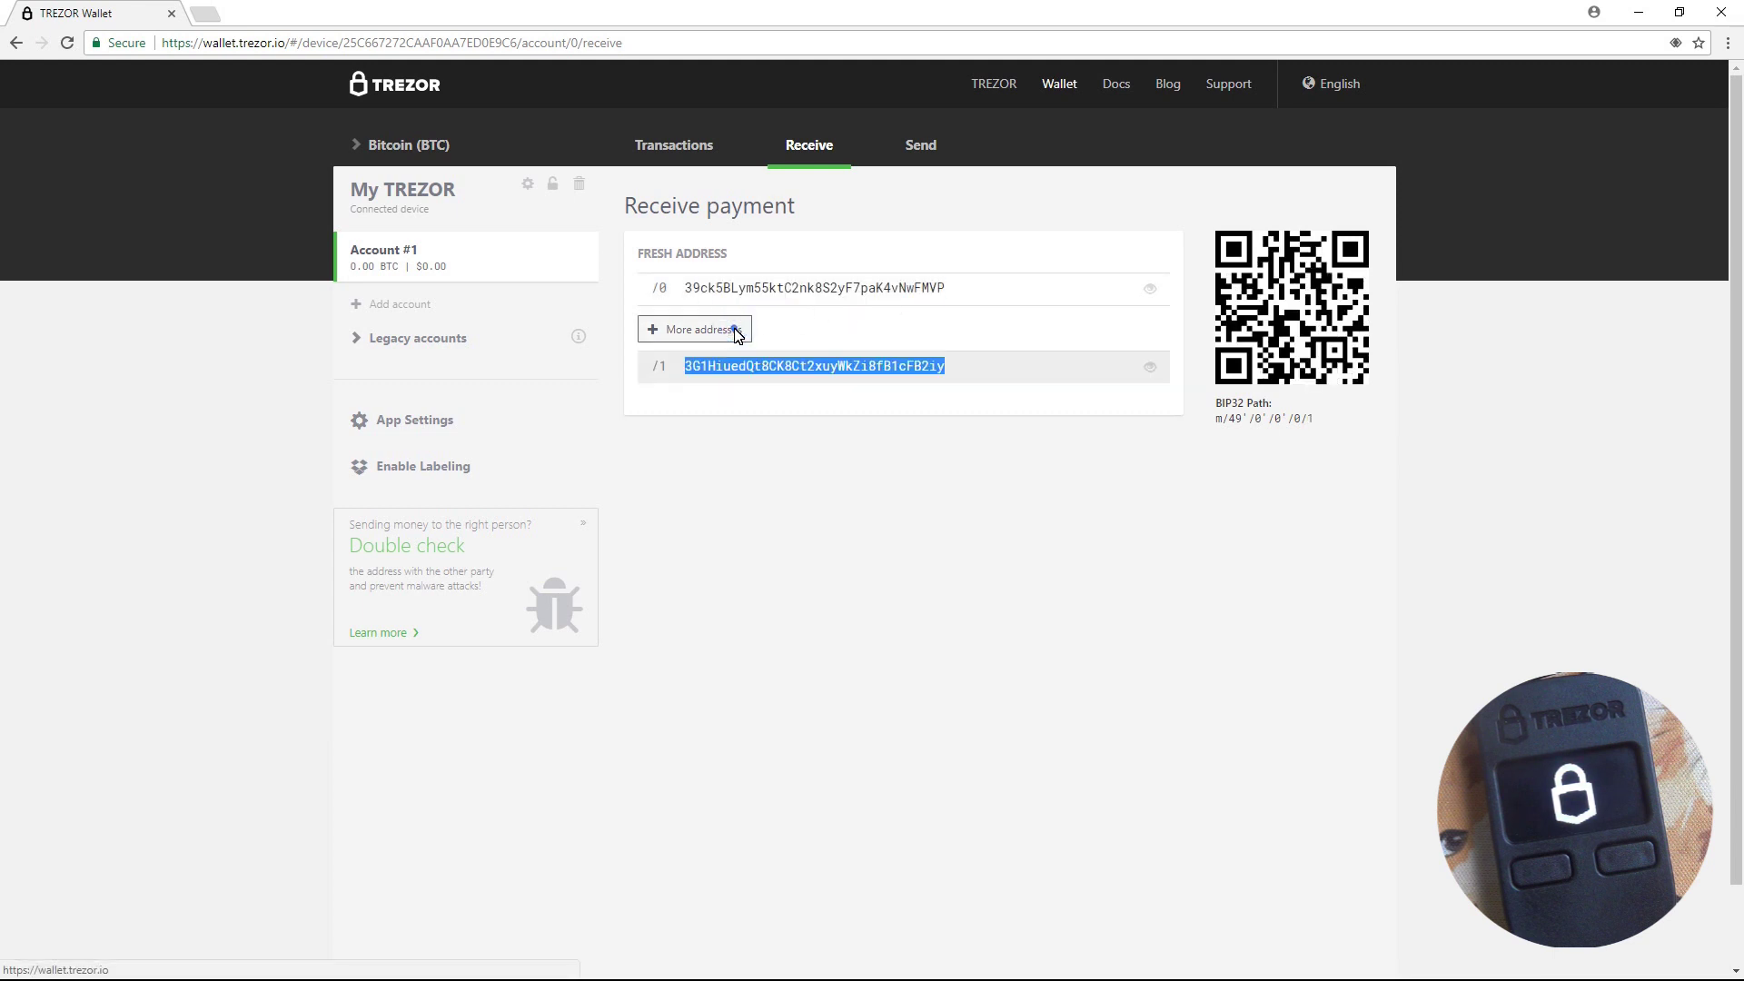
click(736, 332)
click(736, 331)
click(736, 332)
click(736, 331)
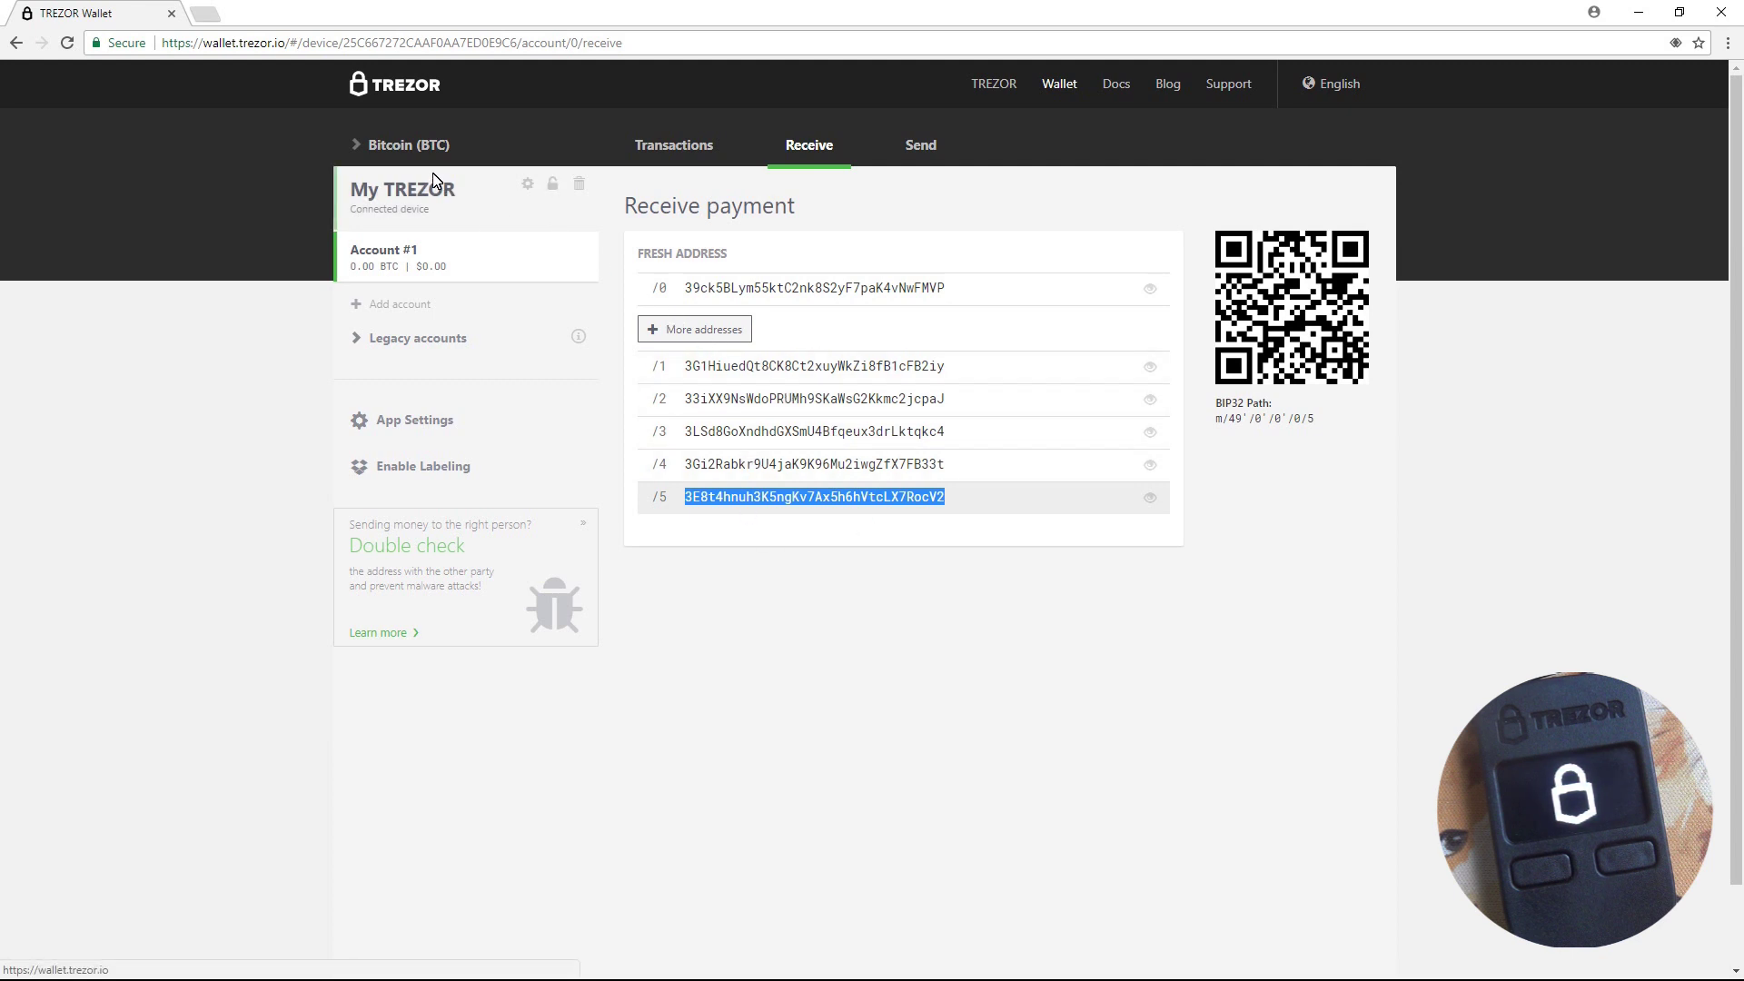
click(423, 137)
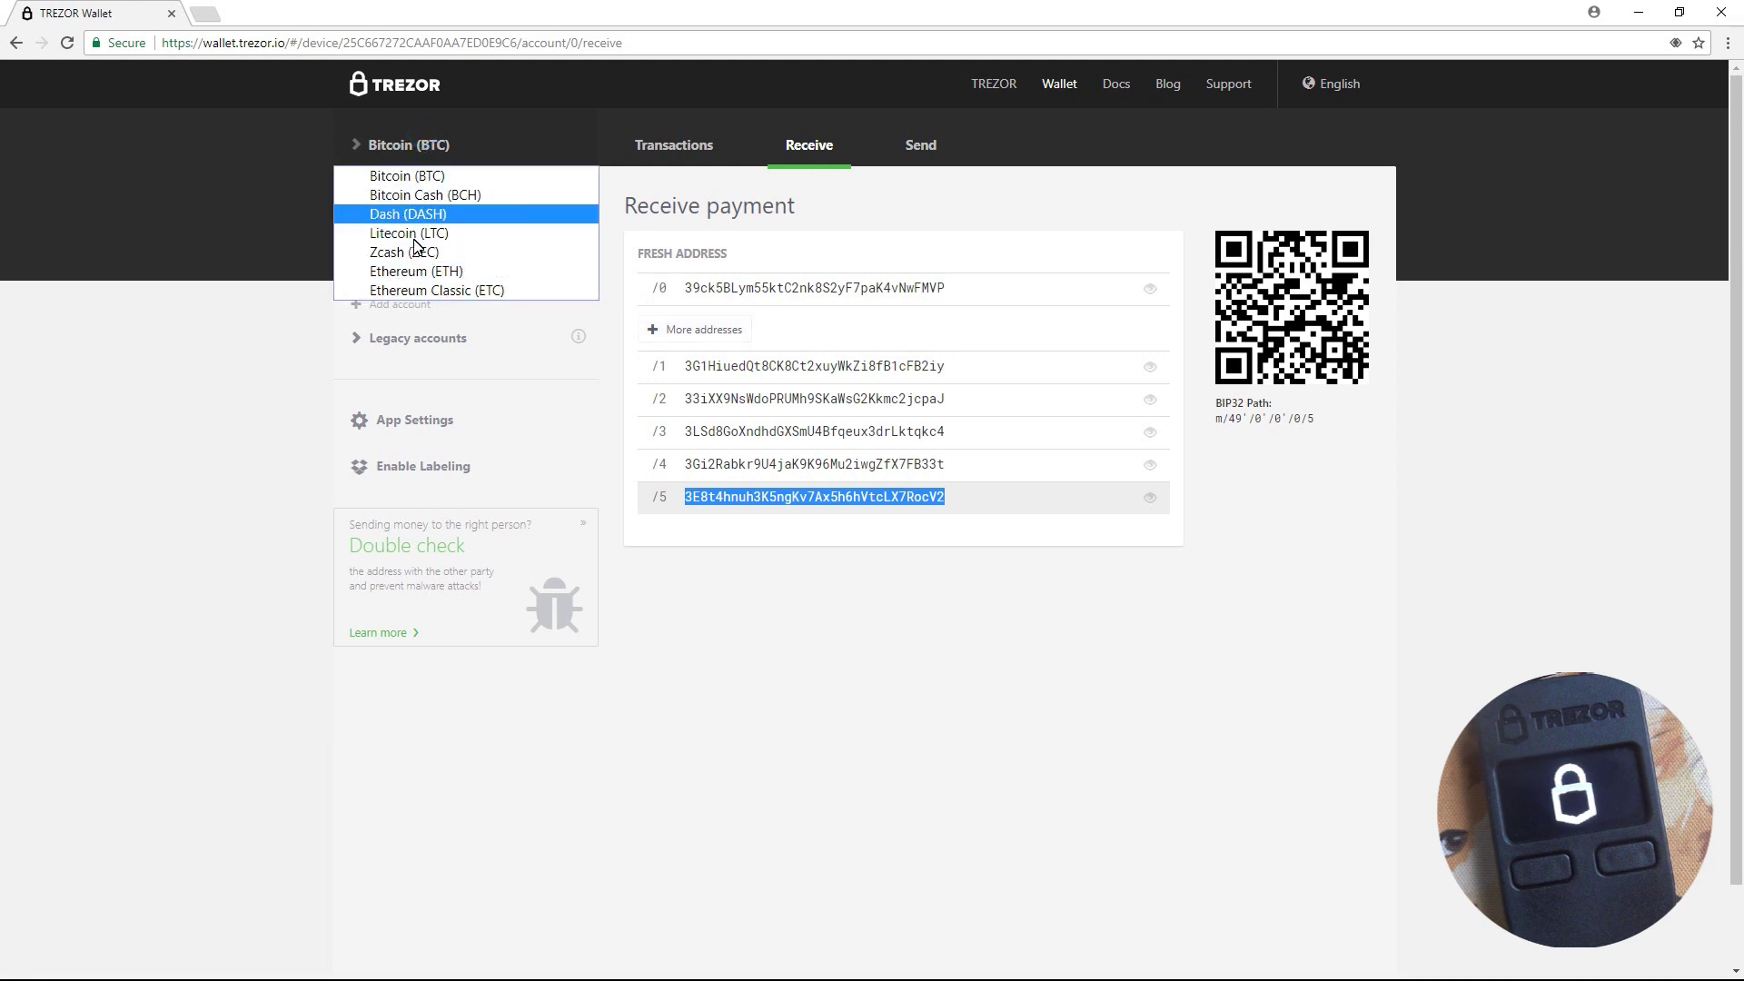
click(252, 342)
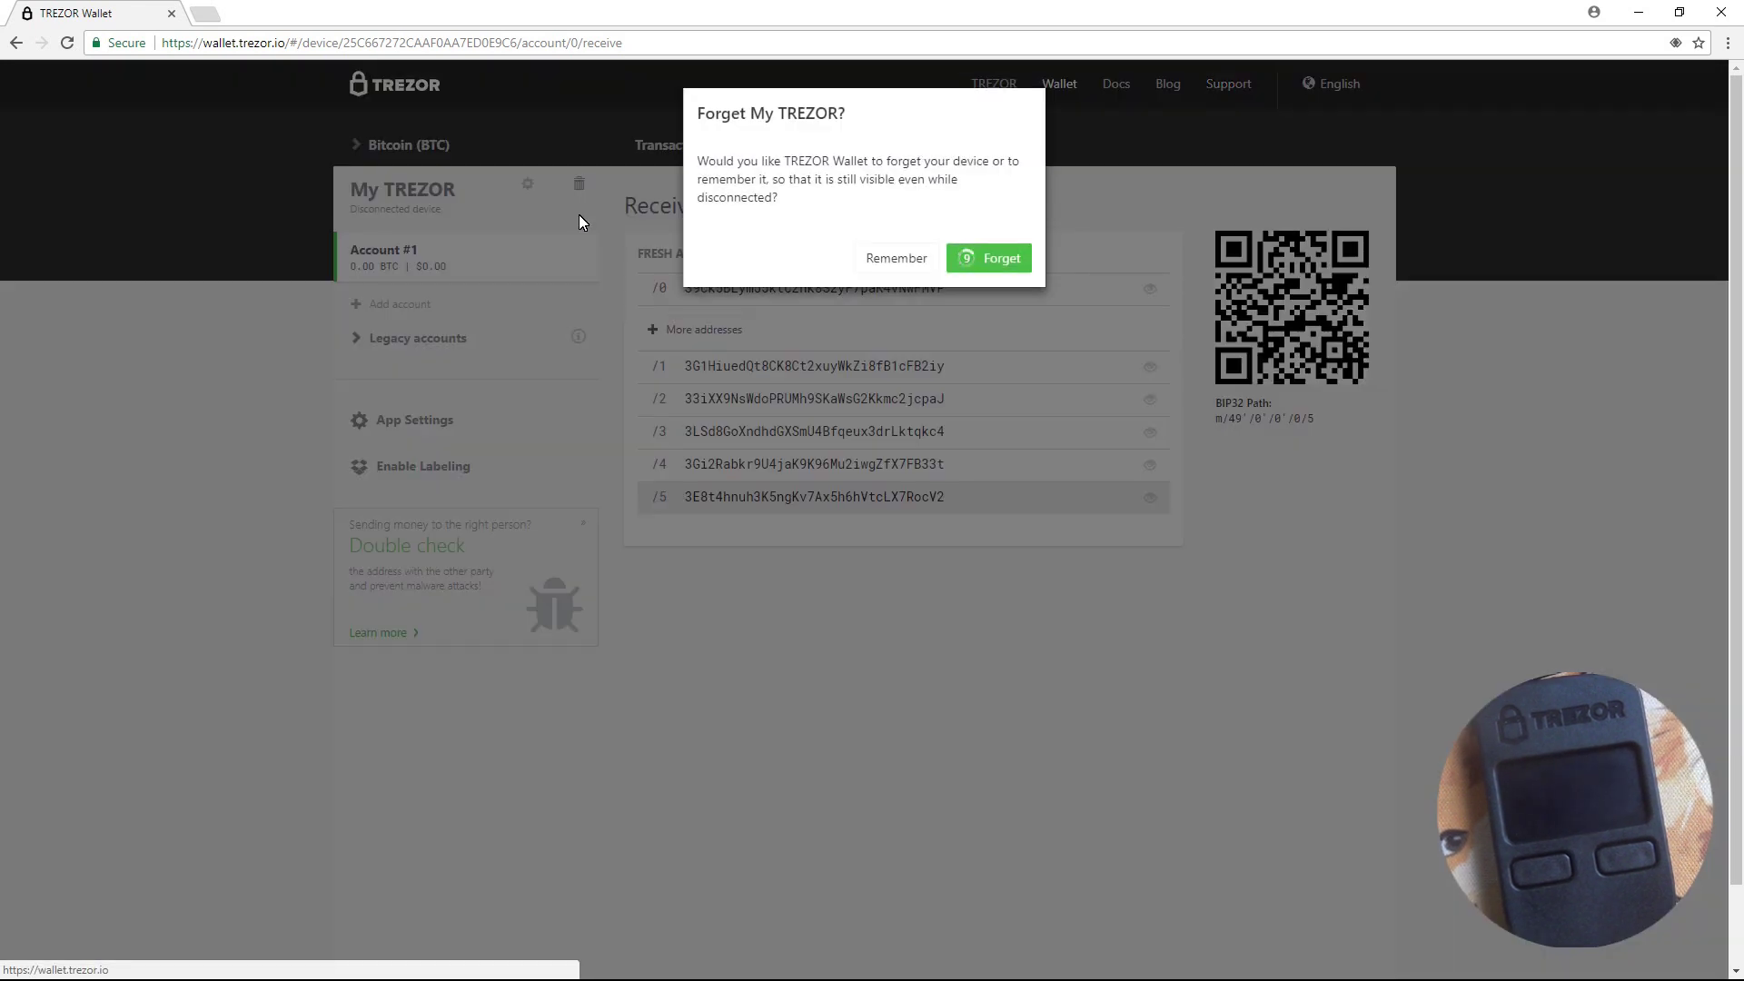
Forget the disconnected My TREZOR and, after reconnecting, unlock it with the four-digit PIN
click(999, 266)
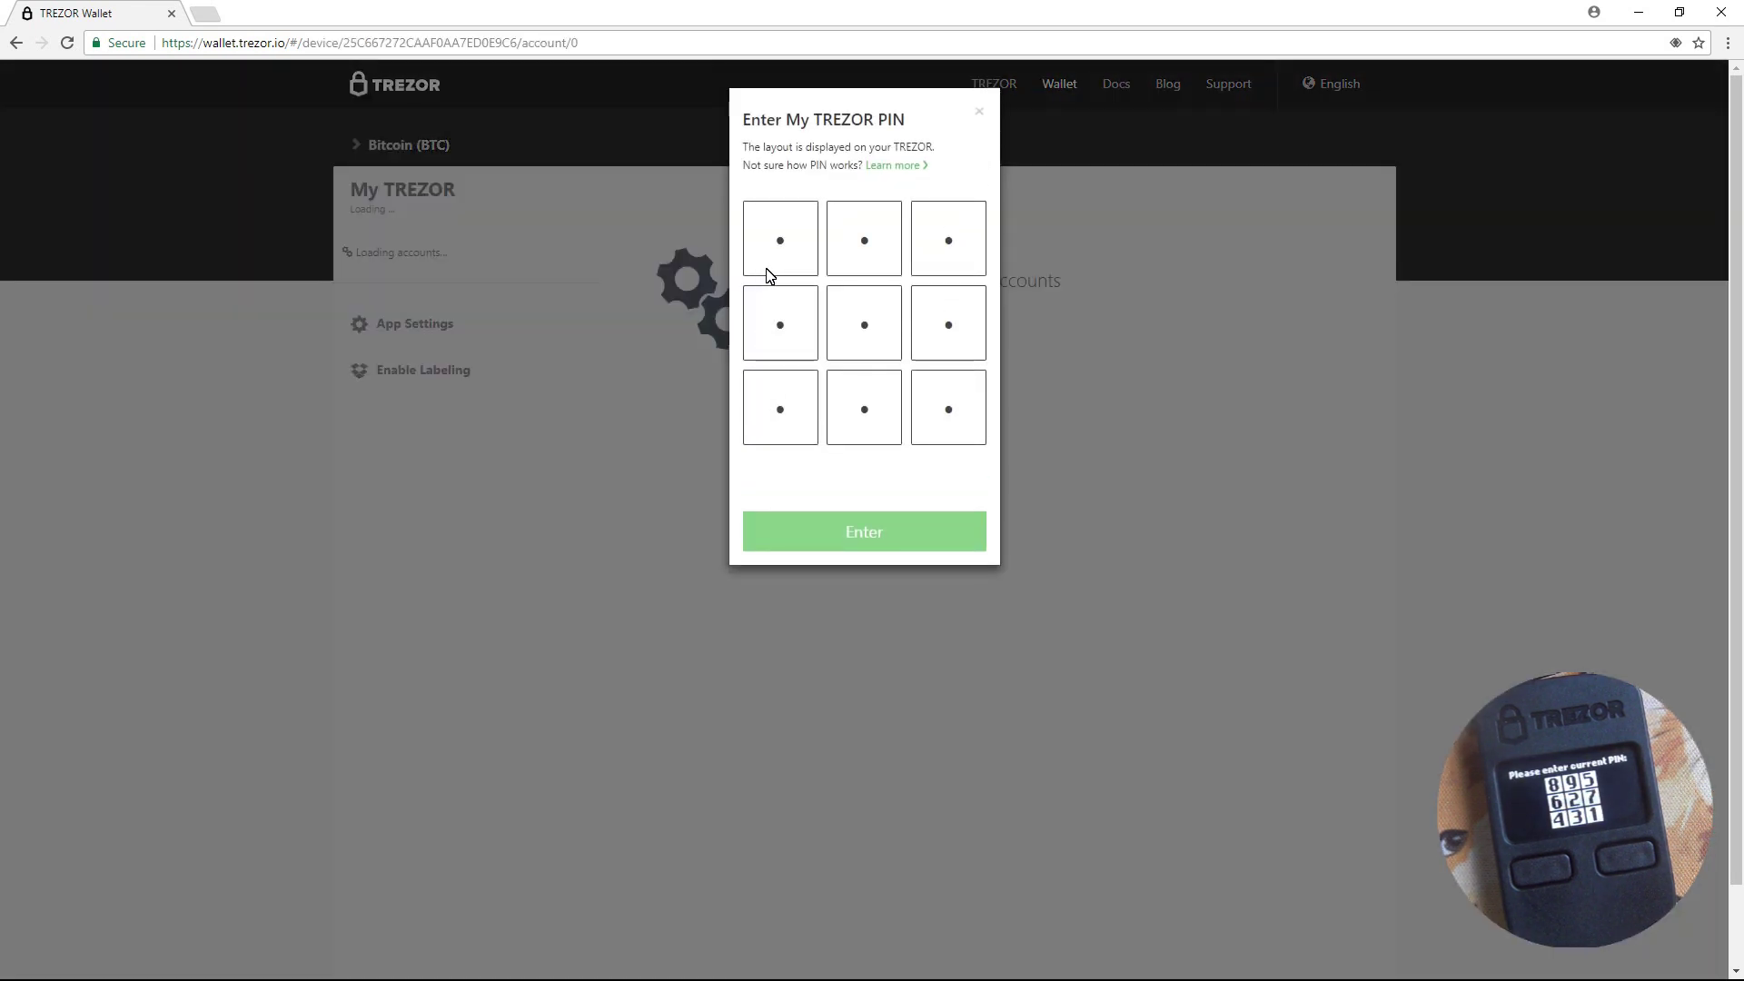
click(761, 227)
click(788, 318)
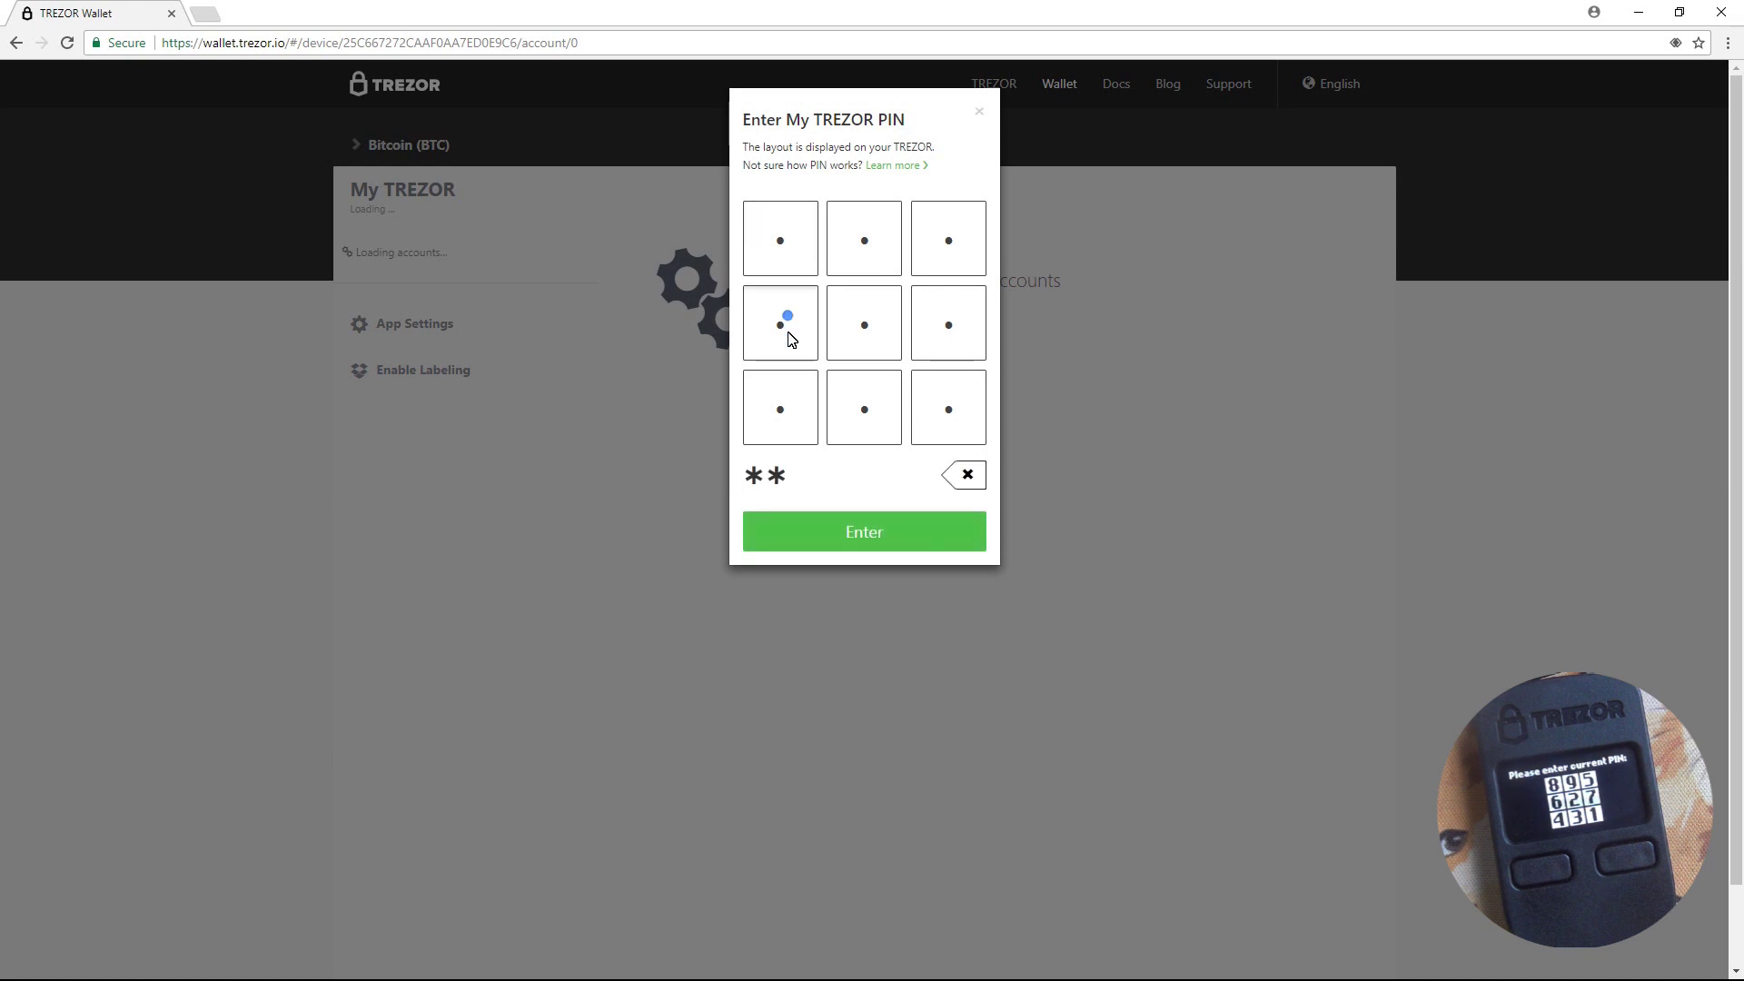
click(787, 404)
click(840, 330)
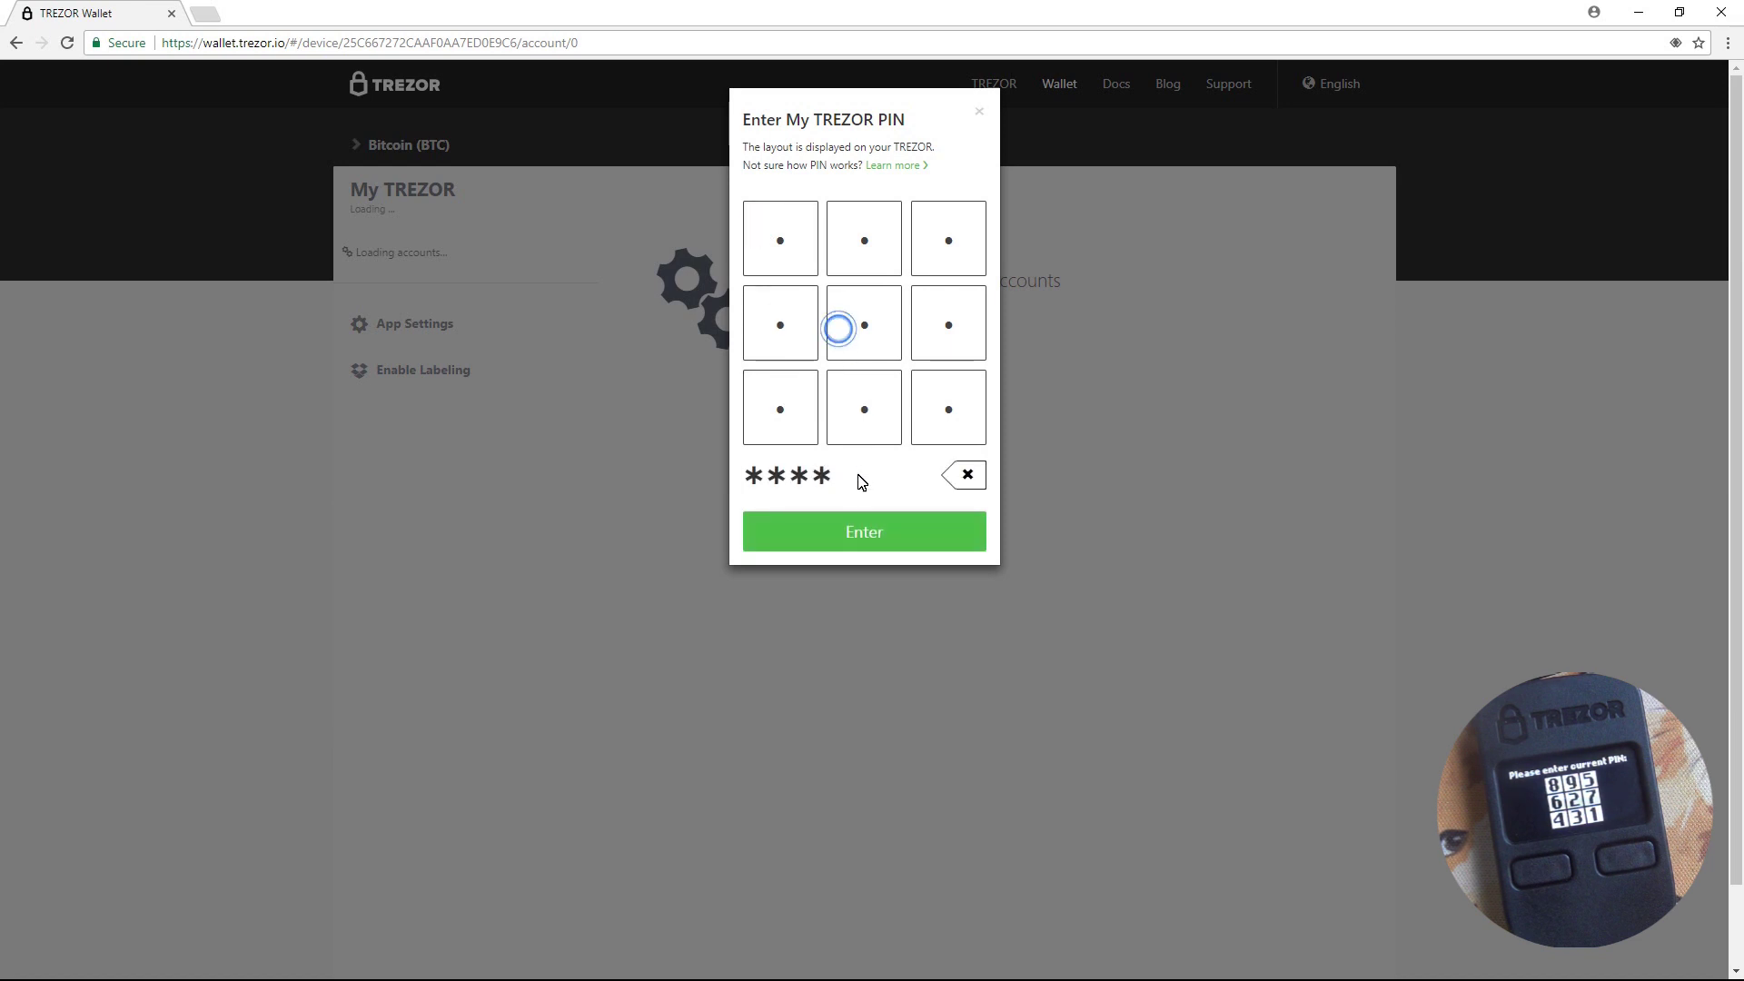
click(857, 531)
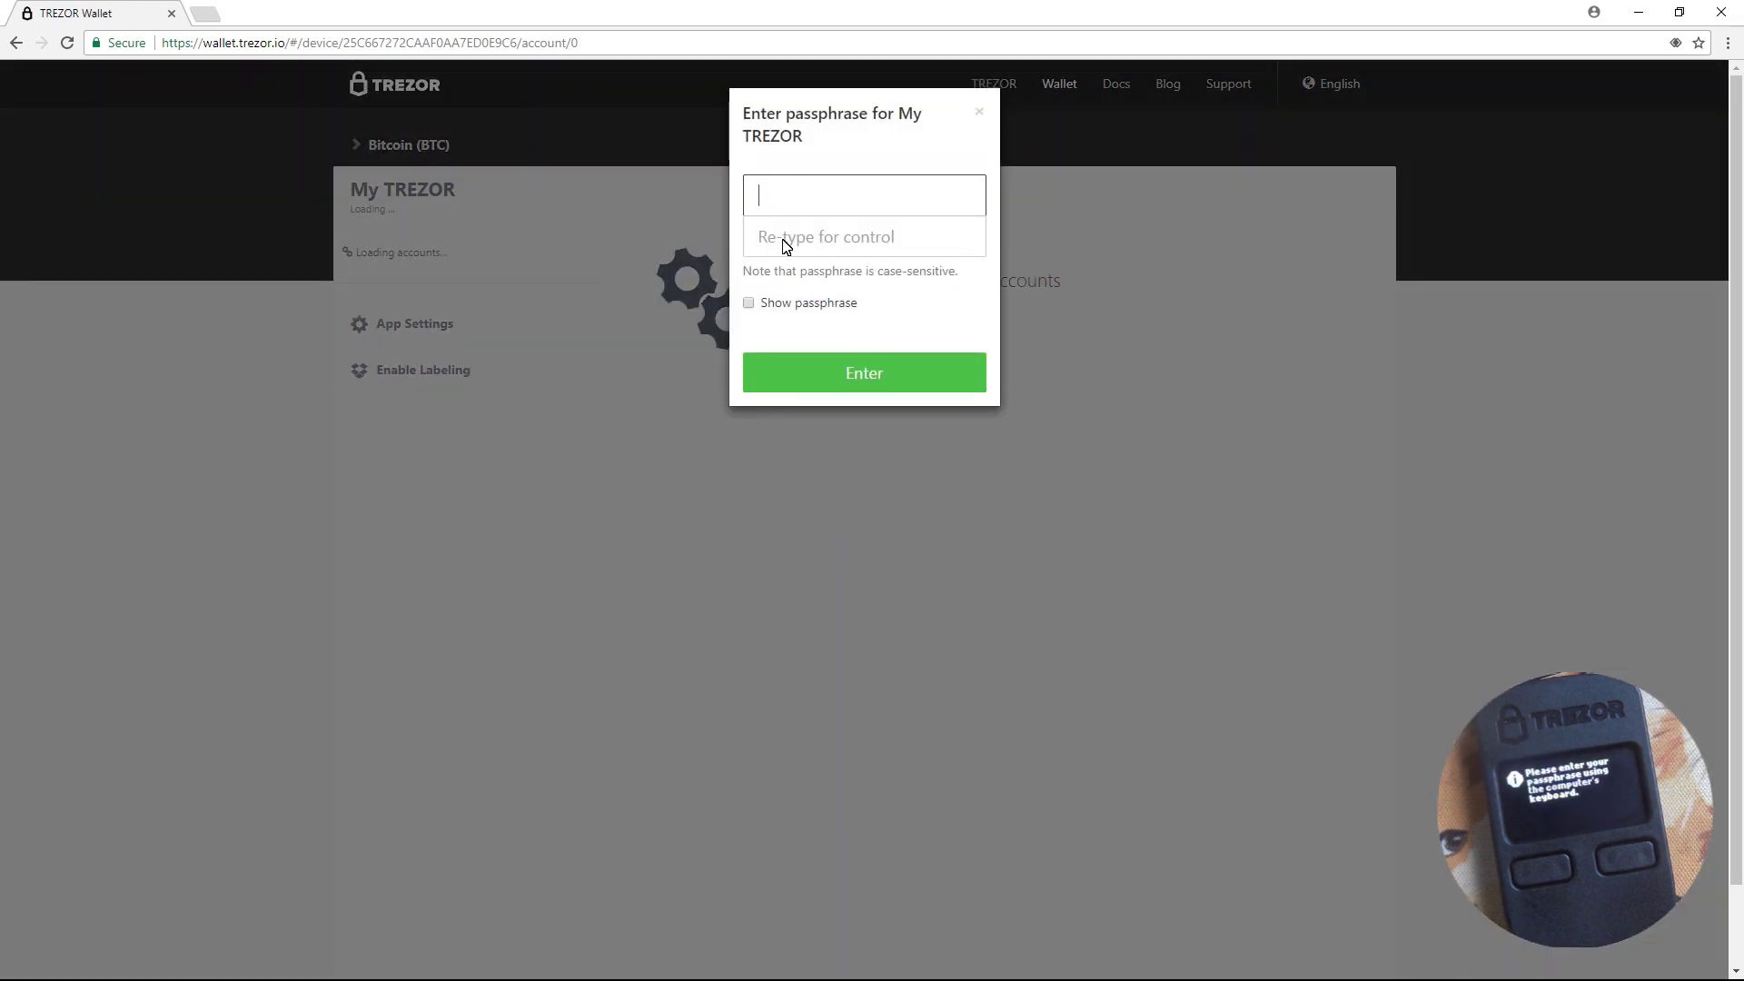
Open a second hidden wallet with a different visible passphrase entered twice, and show its receive address
click(789, 302)
click(878, 195)
key(Tab)
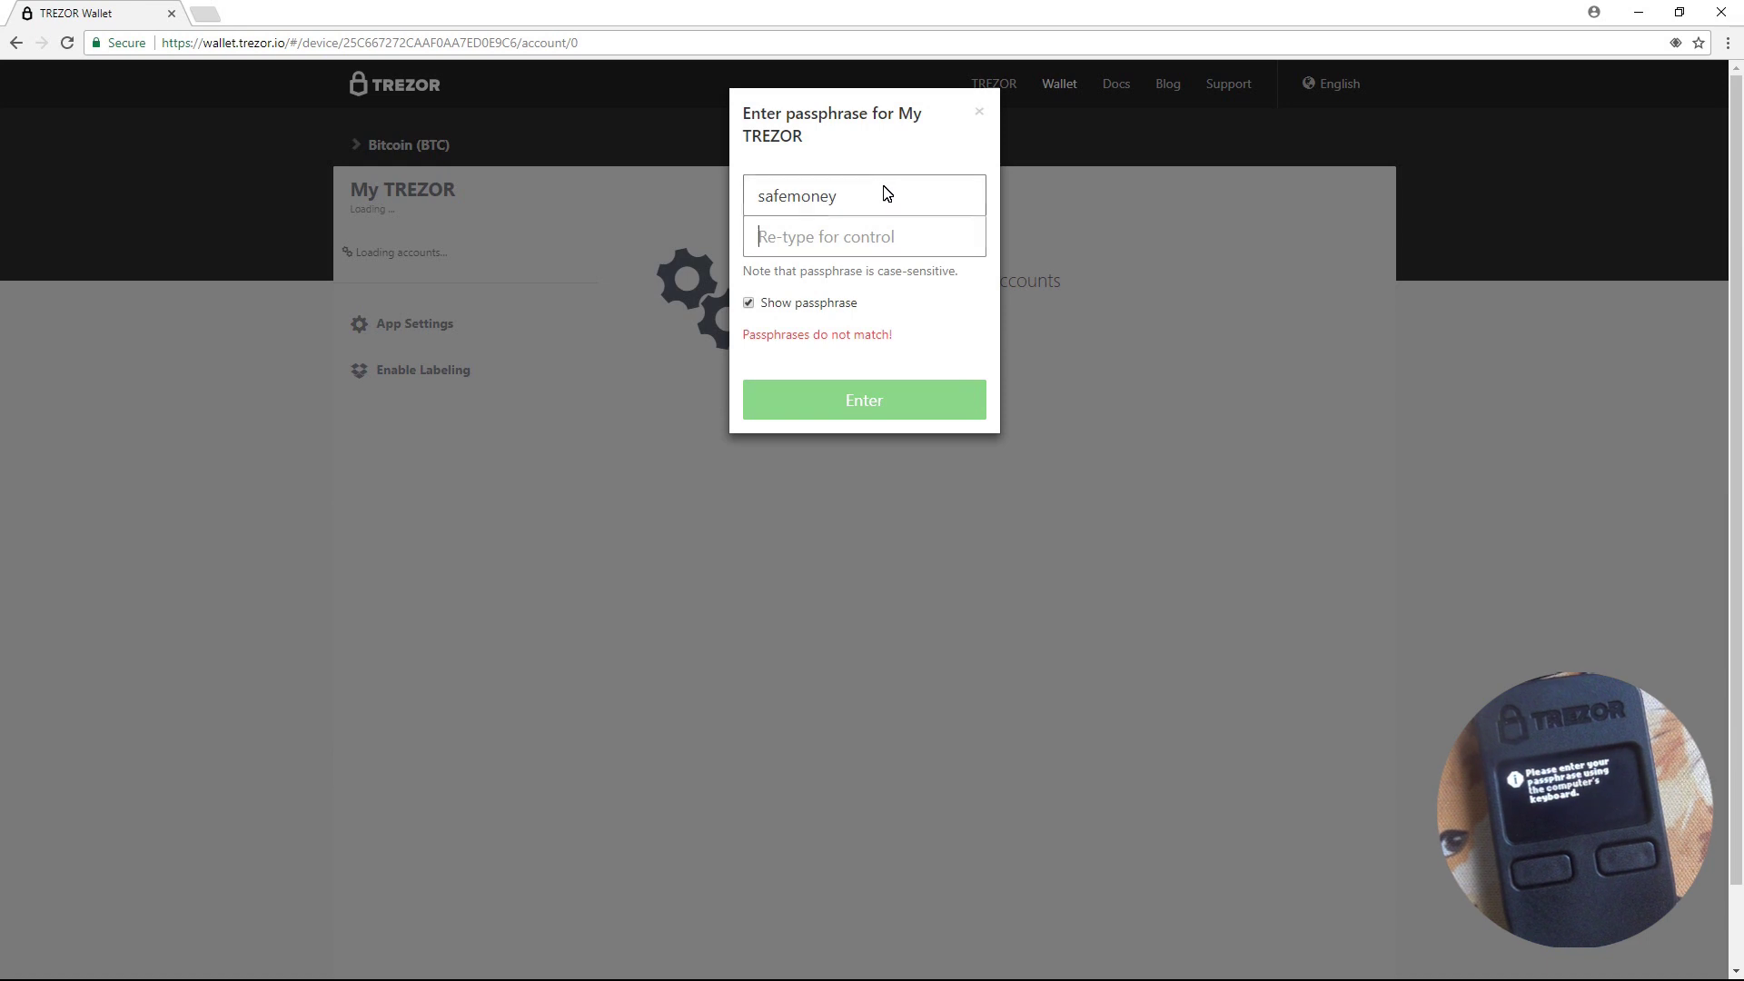
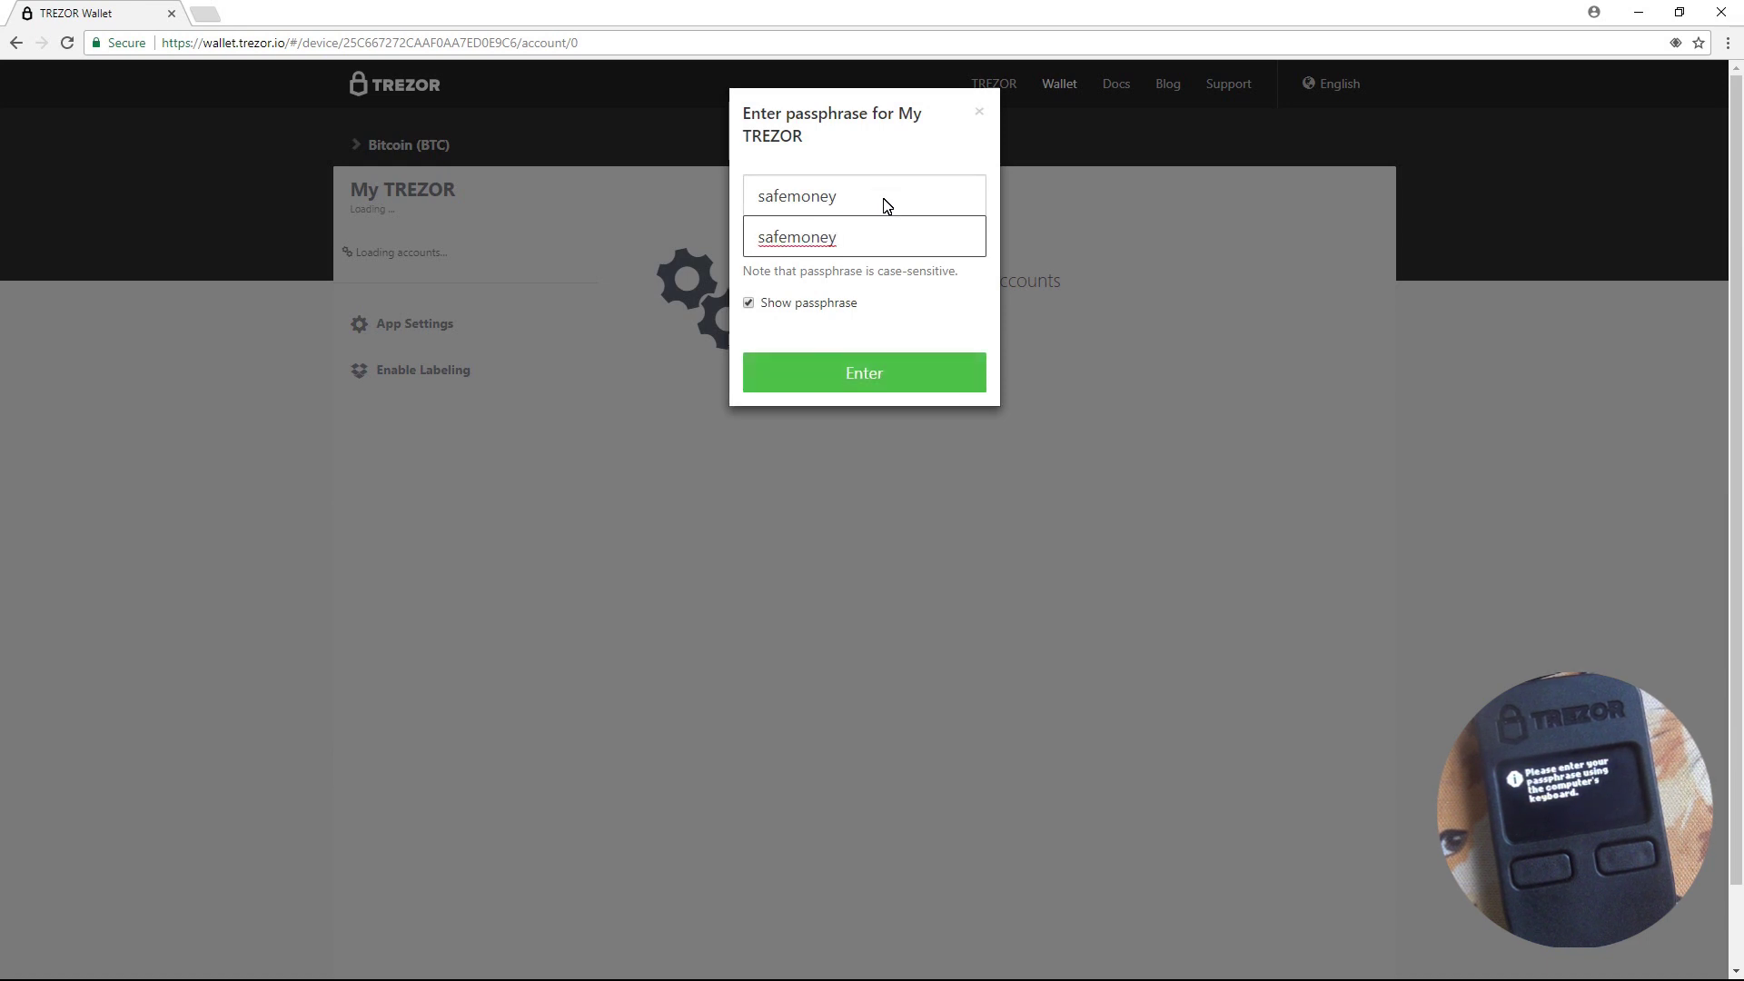
click(905, 374)
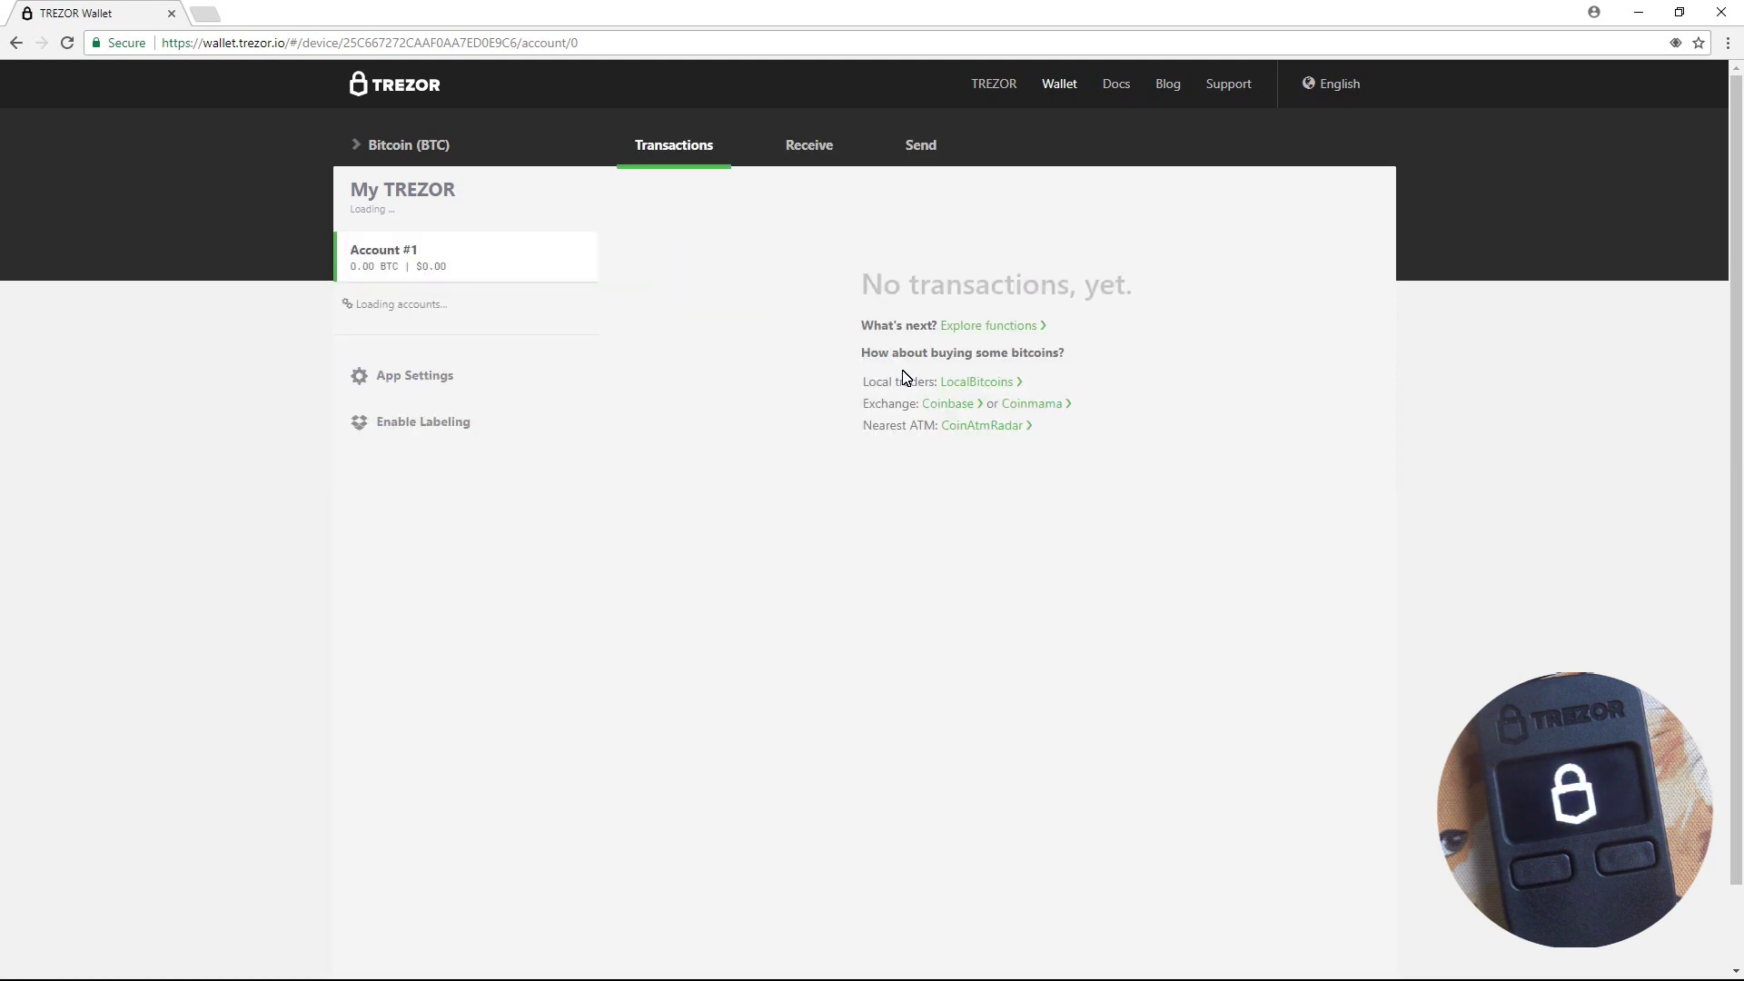
click(814, 157)
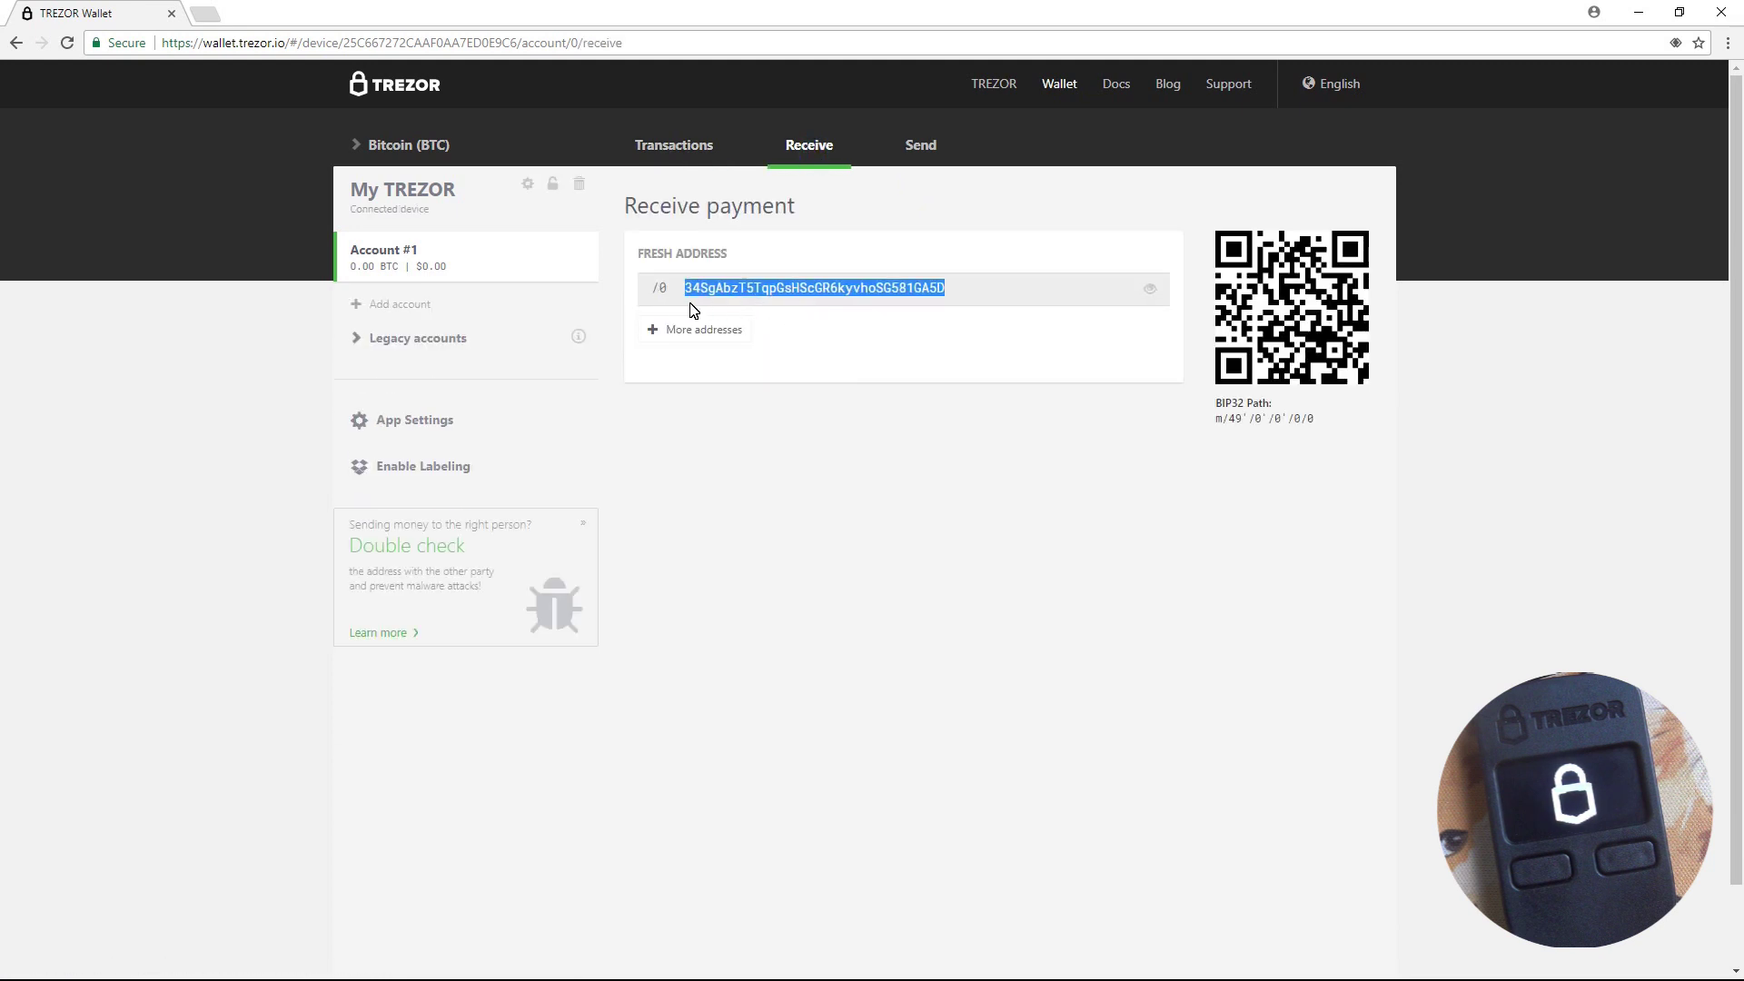
Generate four more receiving addresses up to /4, then check the coin list, staying on Bitcoin
click(713, 329)
click(713, 330)
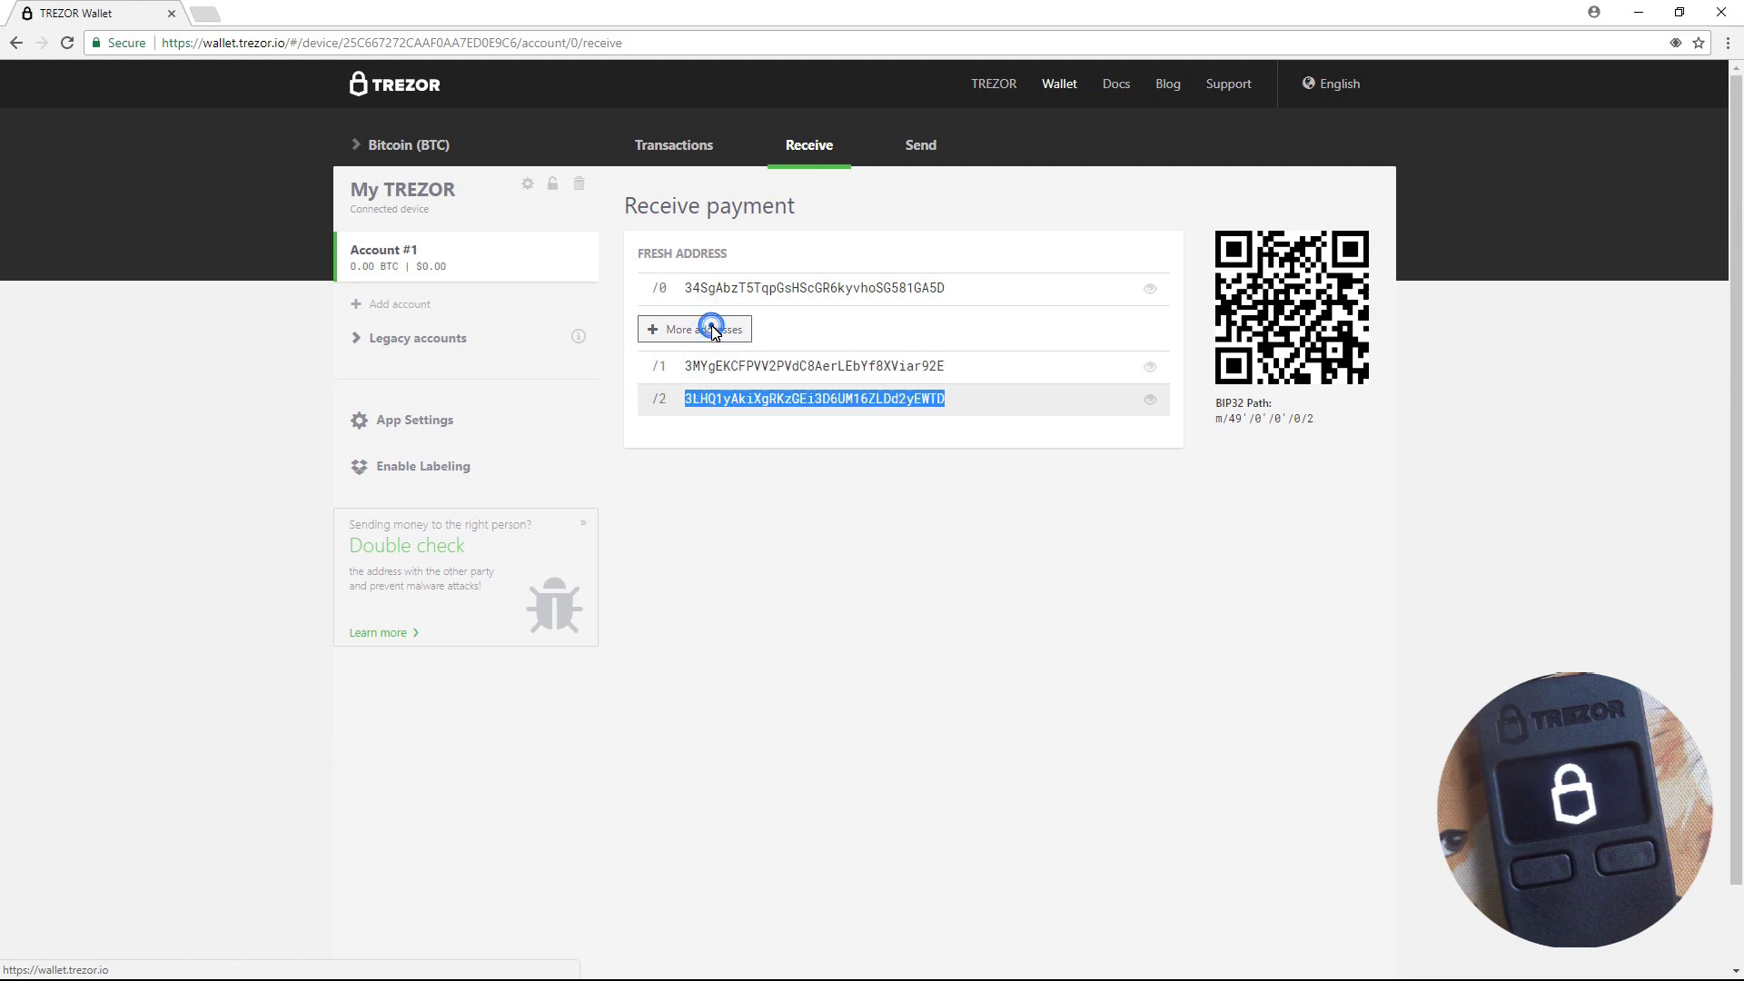
click(713, 329)
click(713, 328)
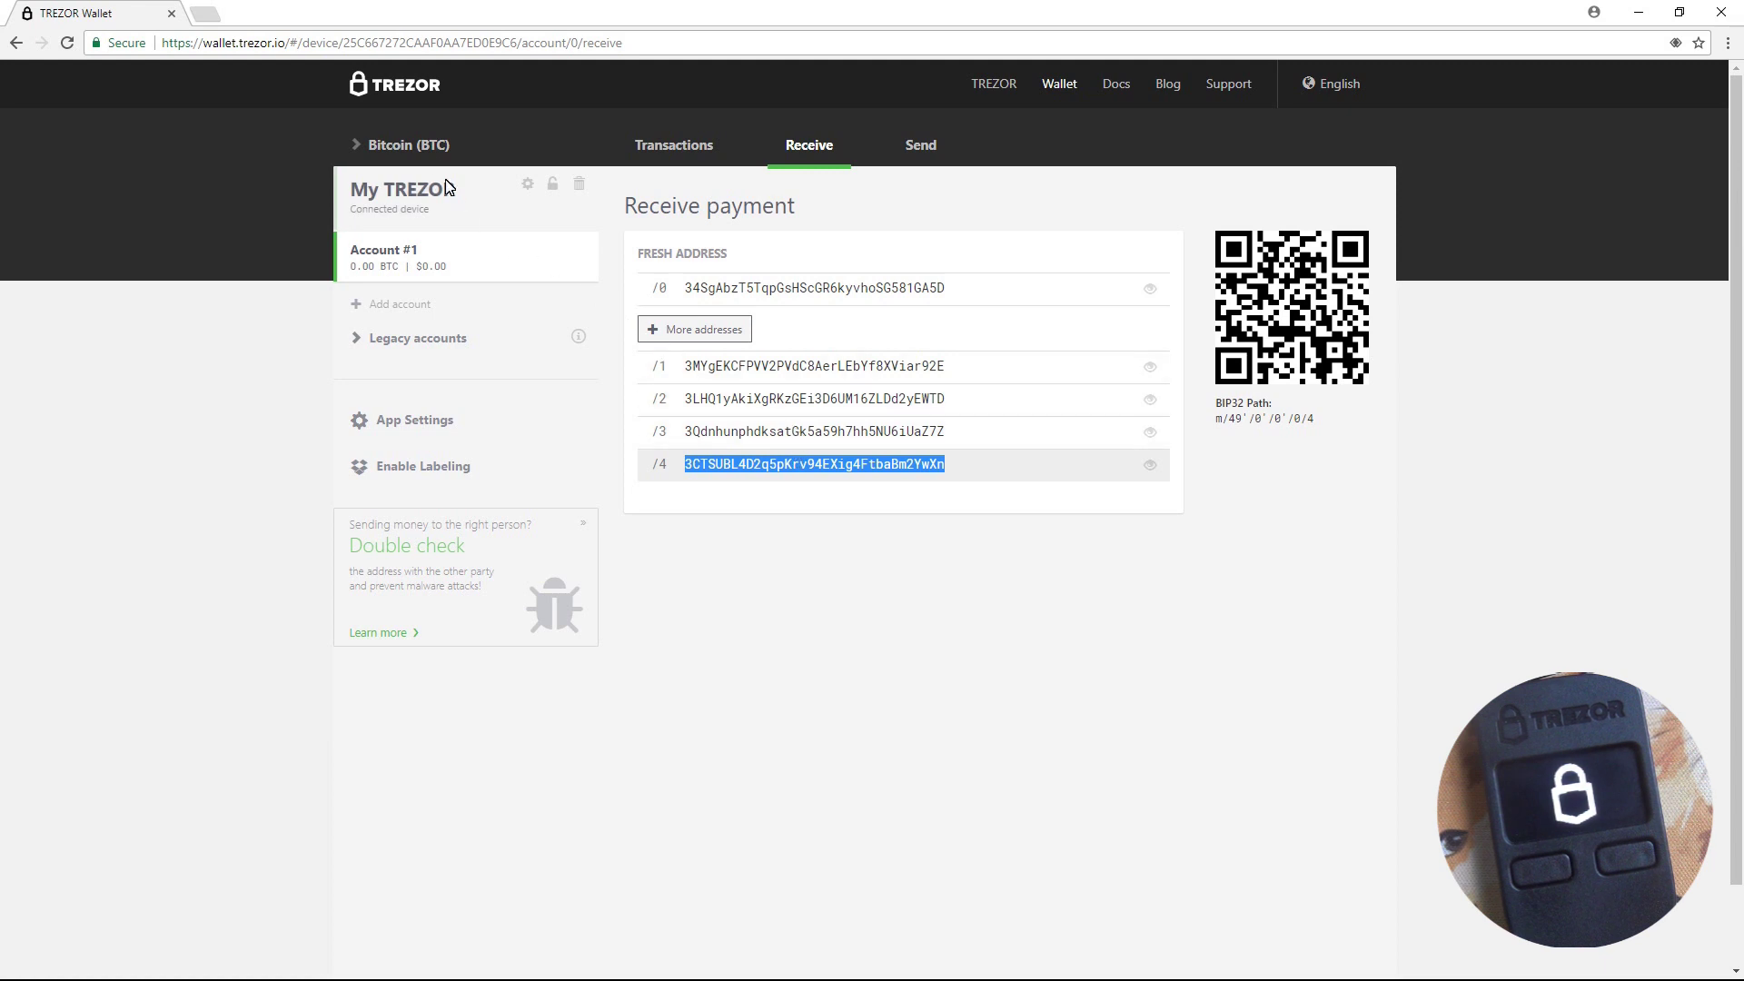
click(420, 143)
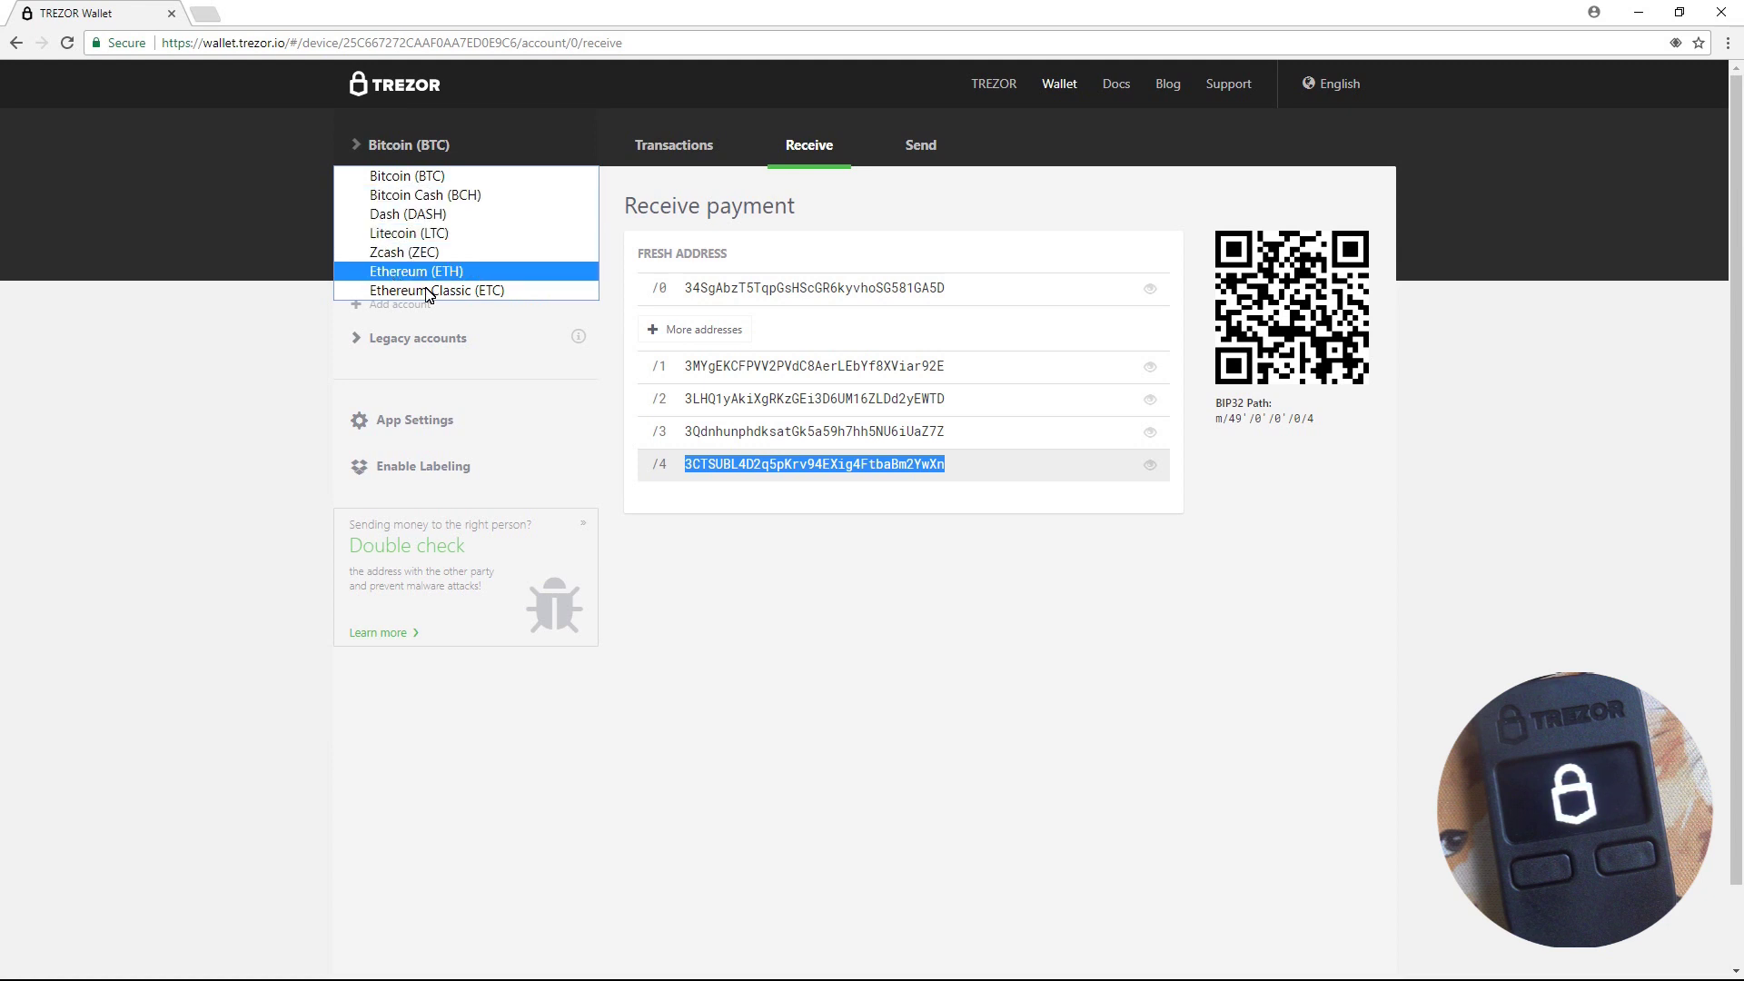
click(609, 383)
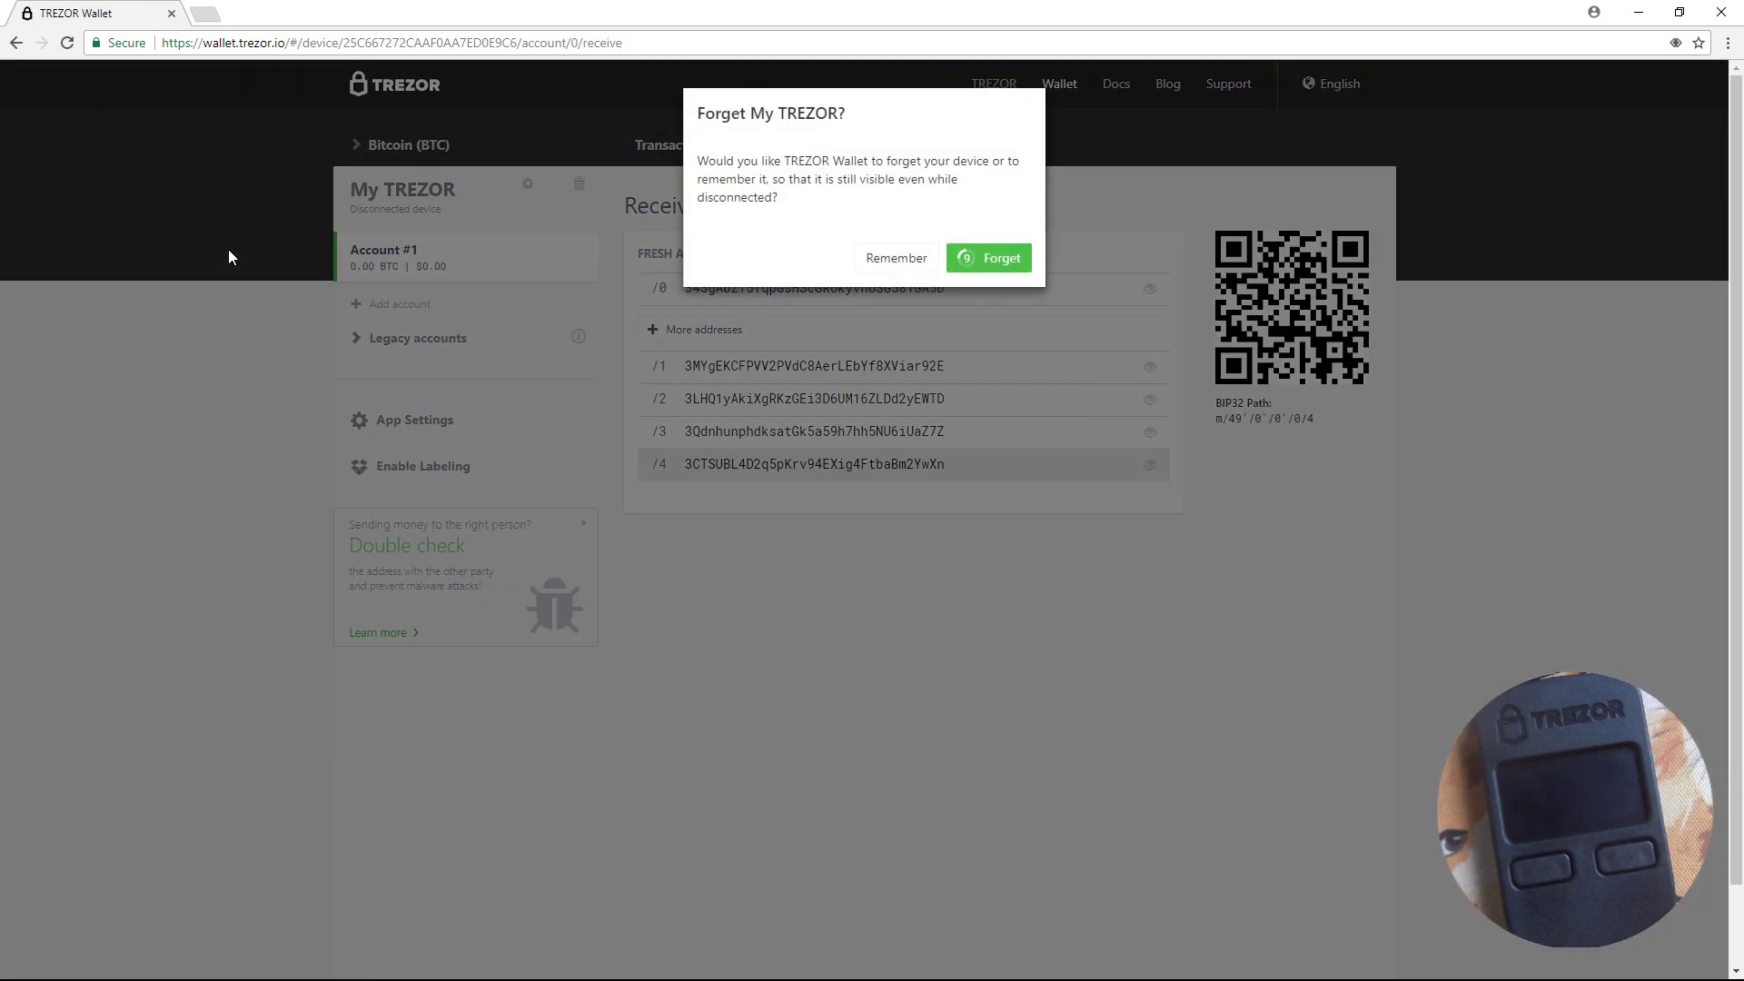
Forget the device, re-enter the four-digit PIN, and leave the passphrase empty to open the default wallet
click(988, 258)
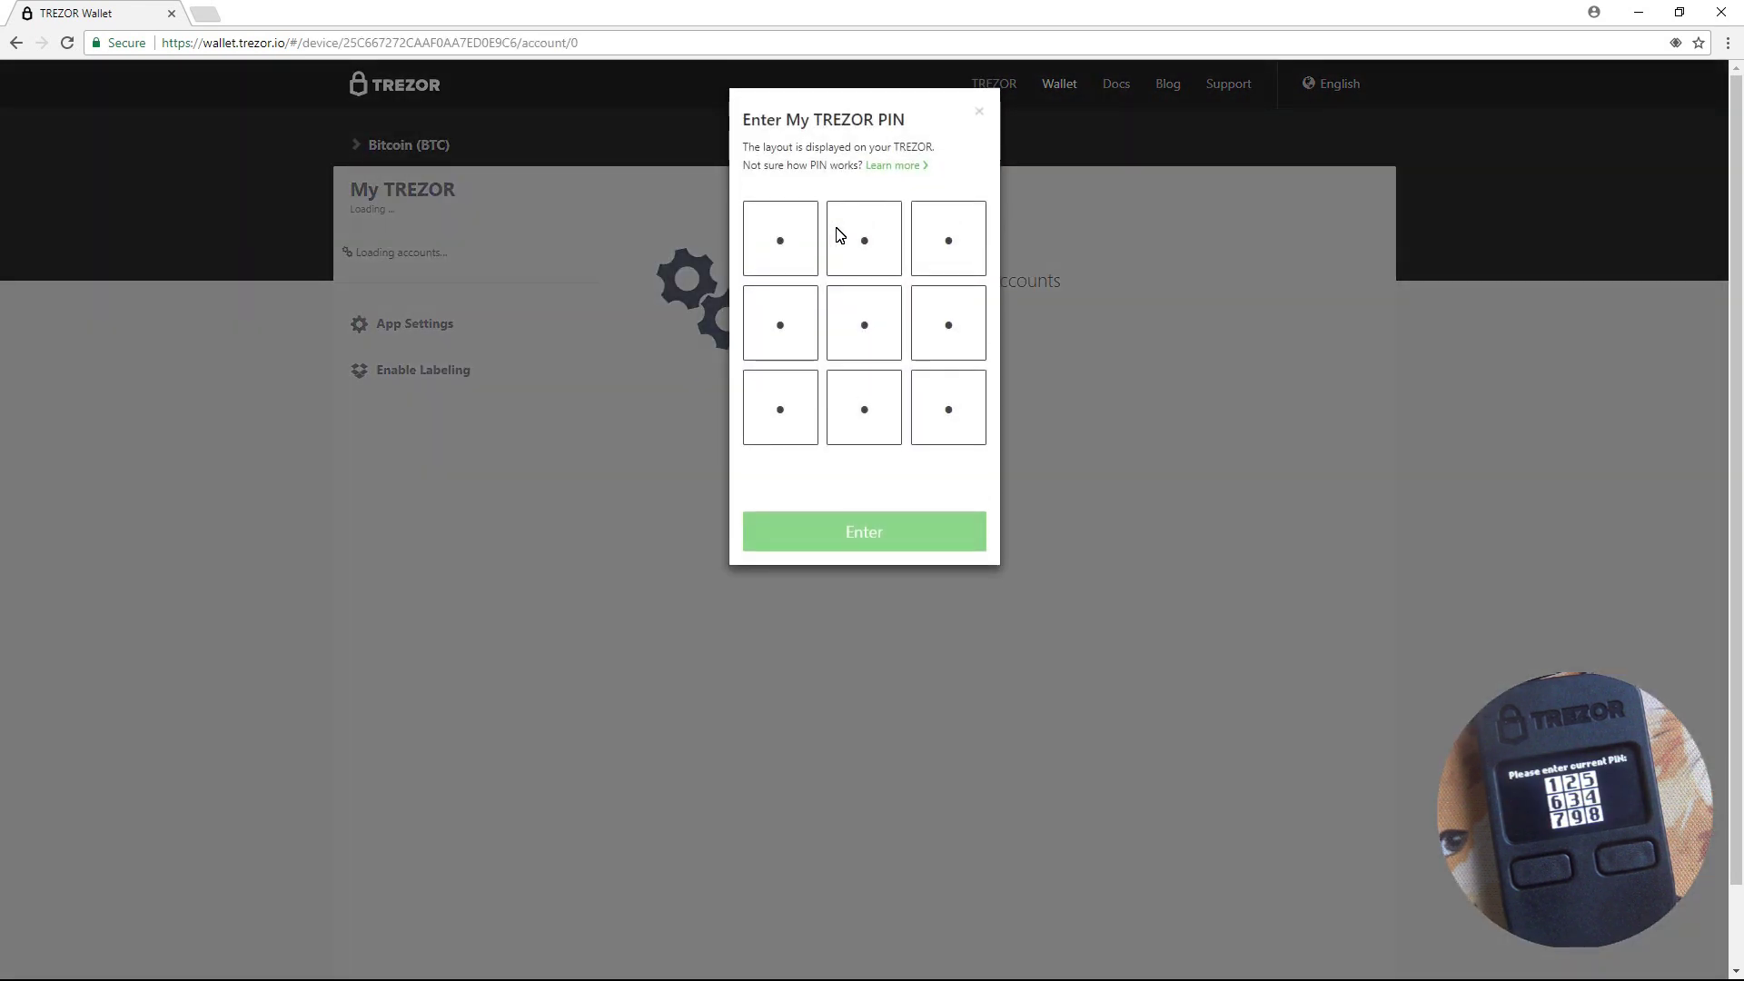
click(963, 424)
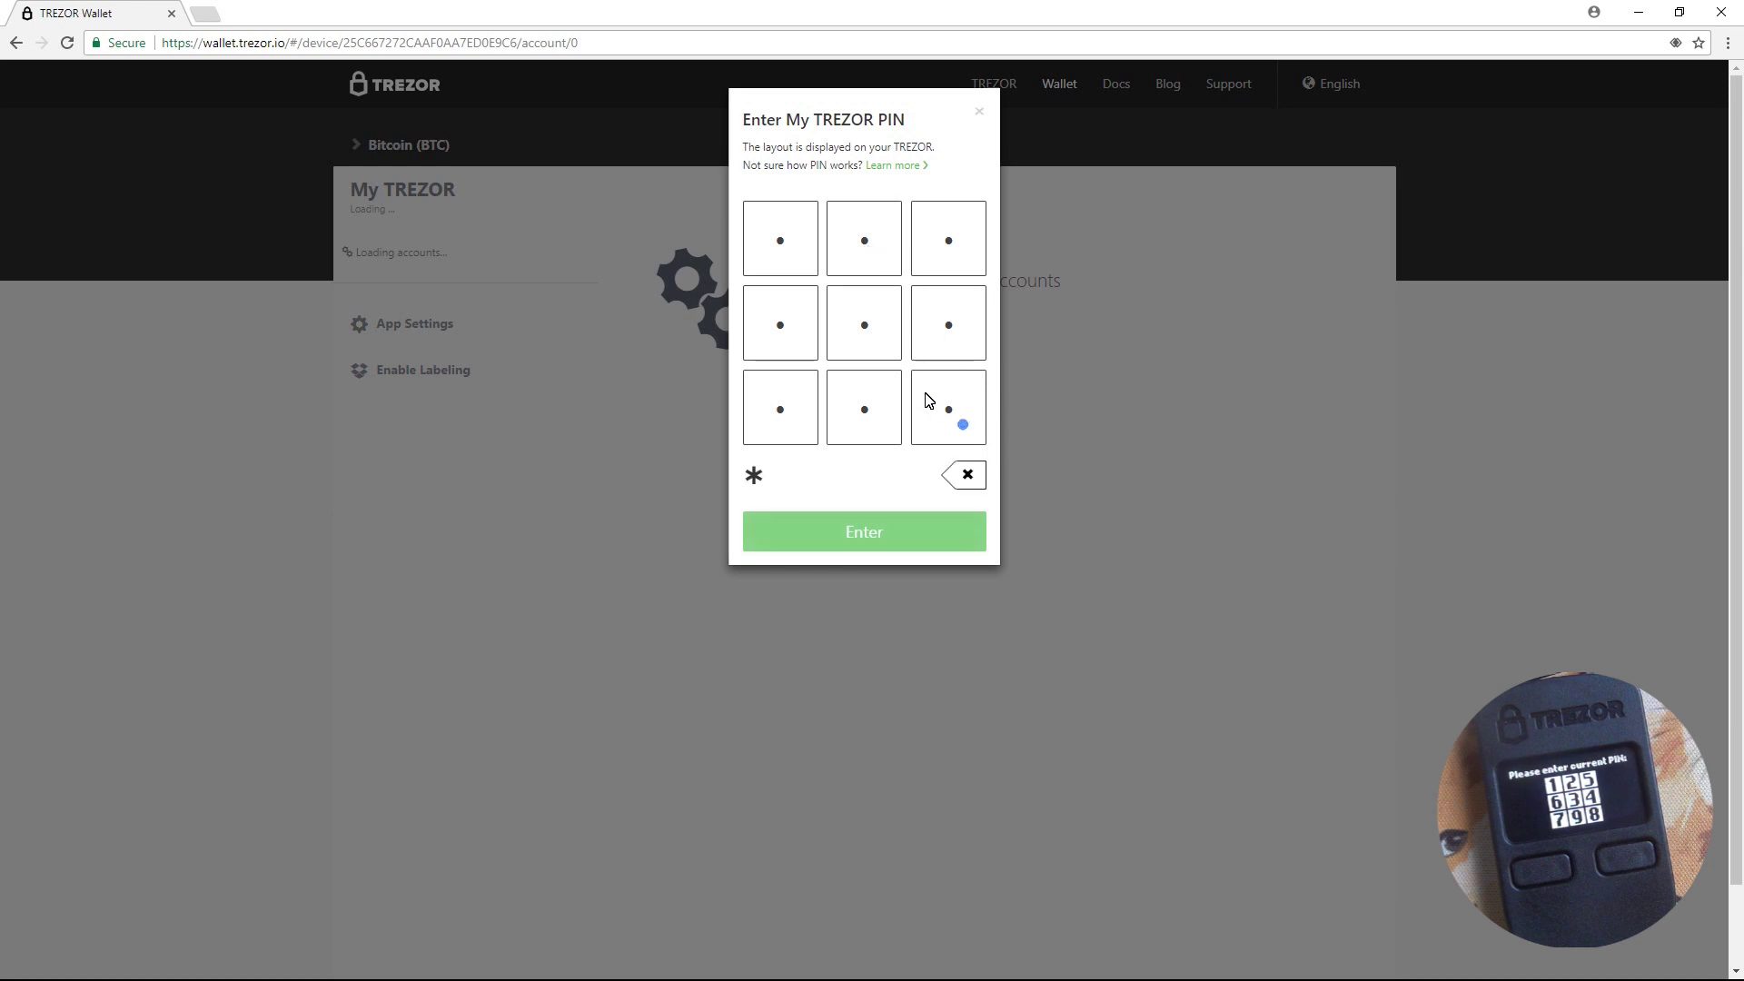
click(786, 336)
click(935, 321)
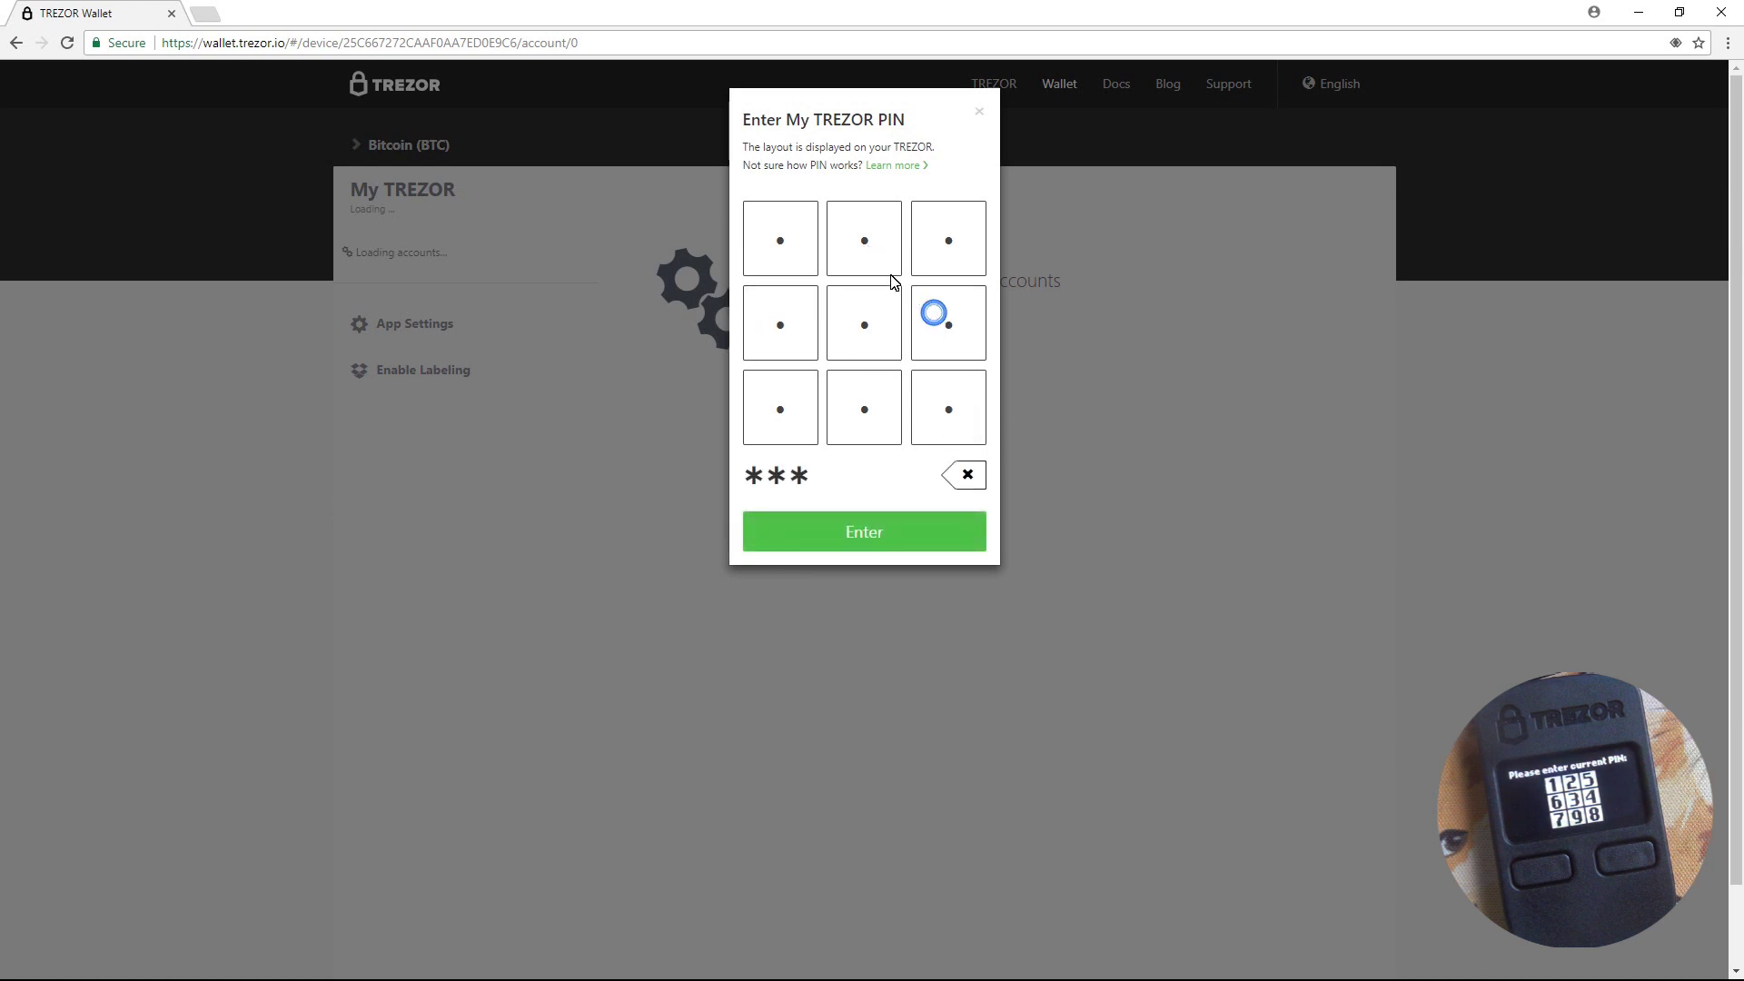
click(864, 261)
click(836, 531)
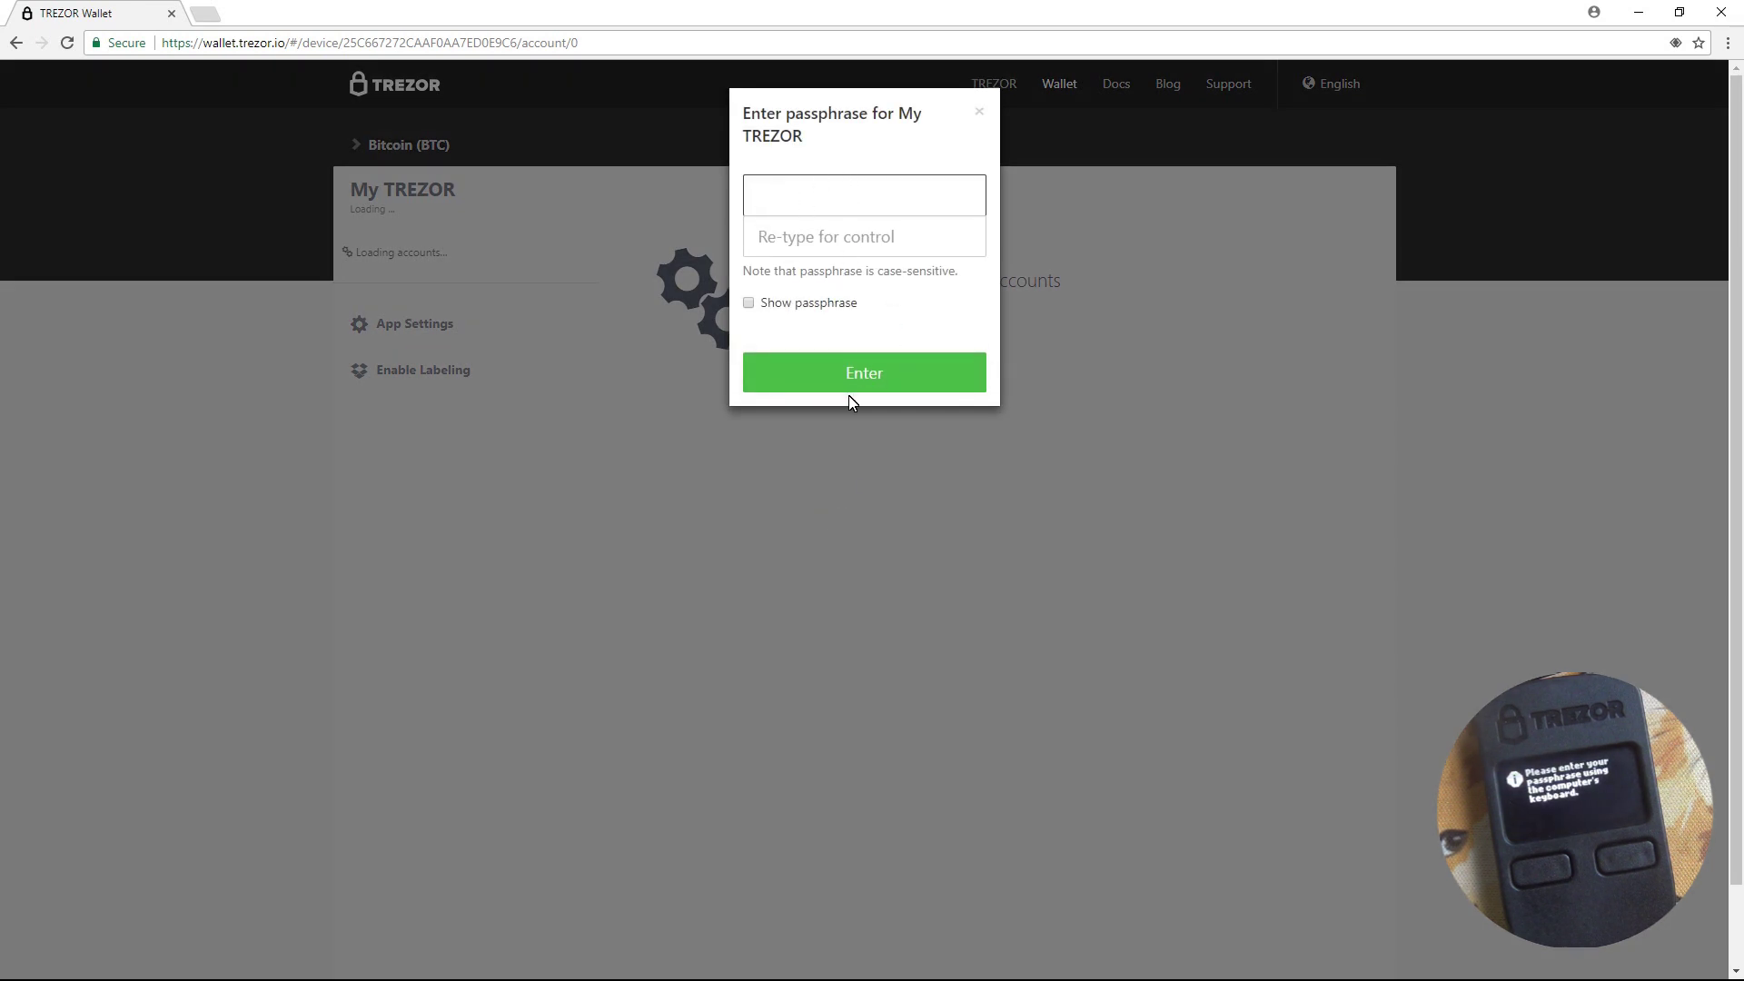
click(875, 369)
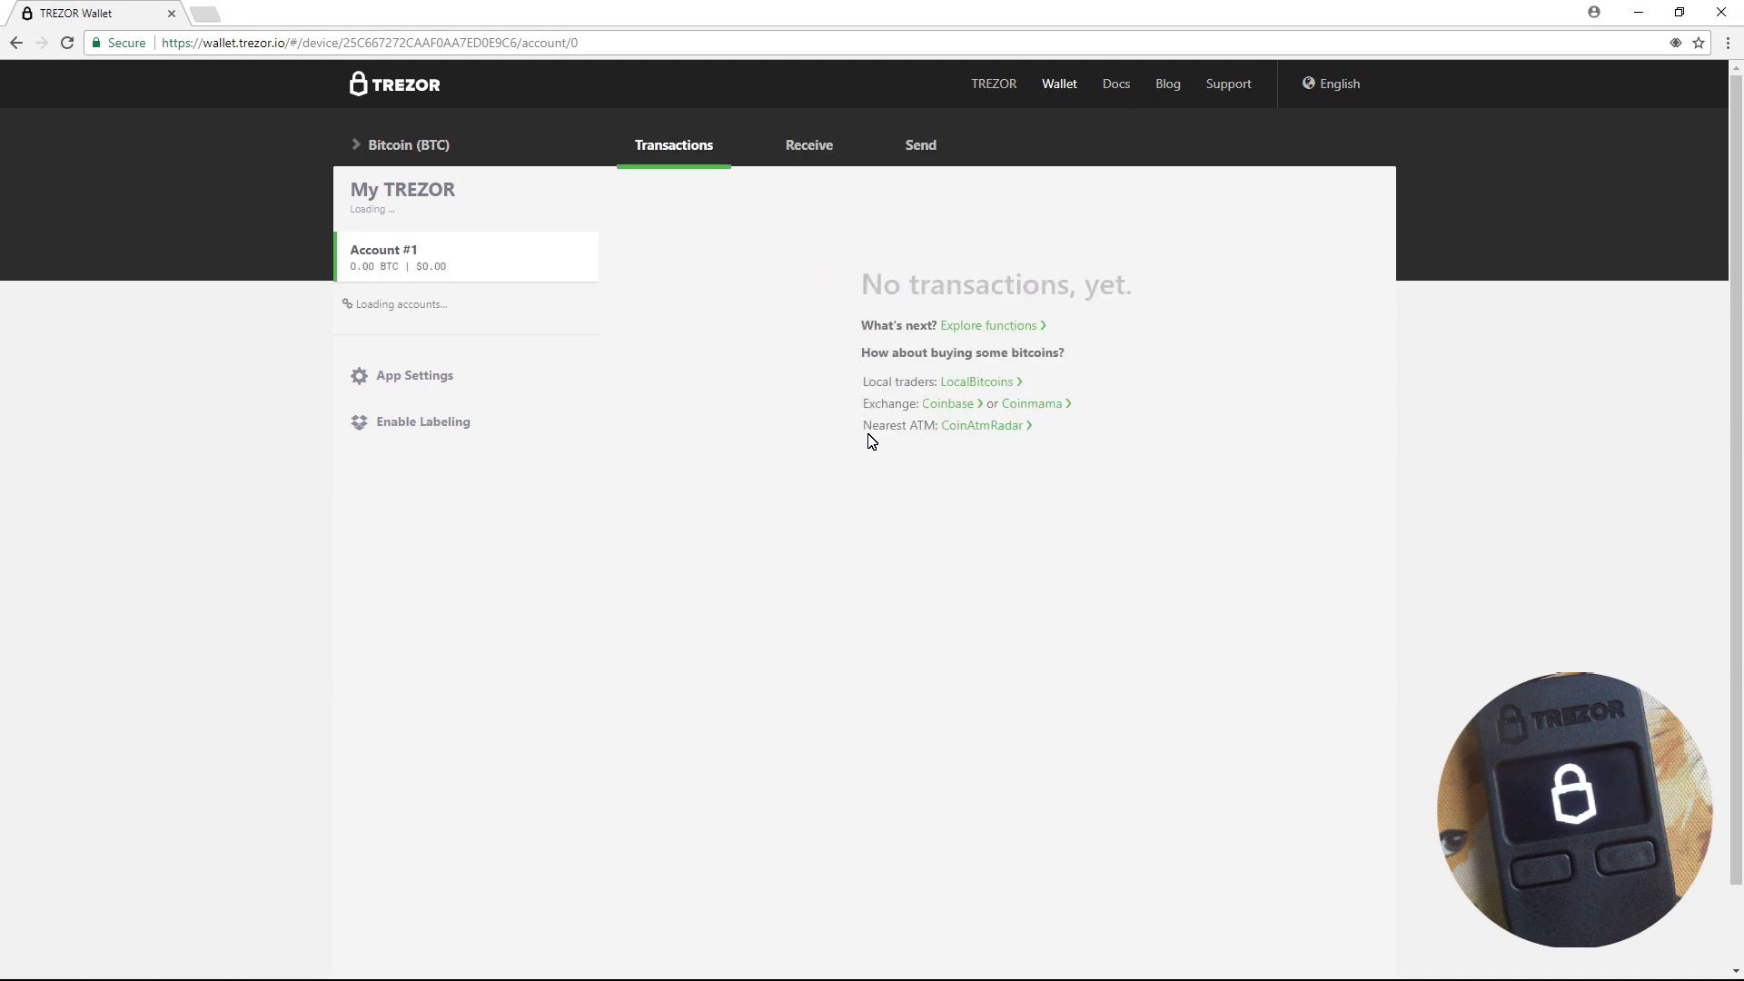
List more default-wallet receiving addresses on the Receive page, then pick Ethereum (ETH) from the coin list
click(811, 147)
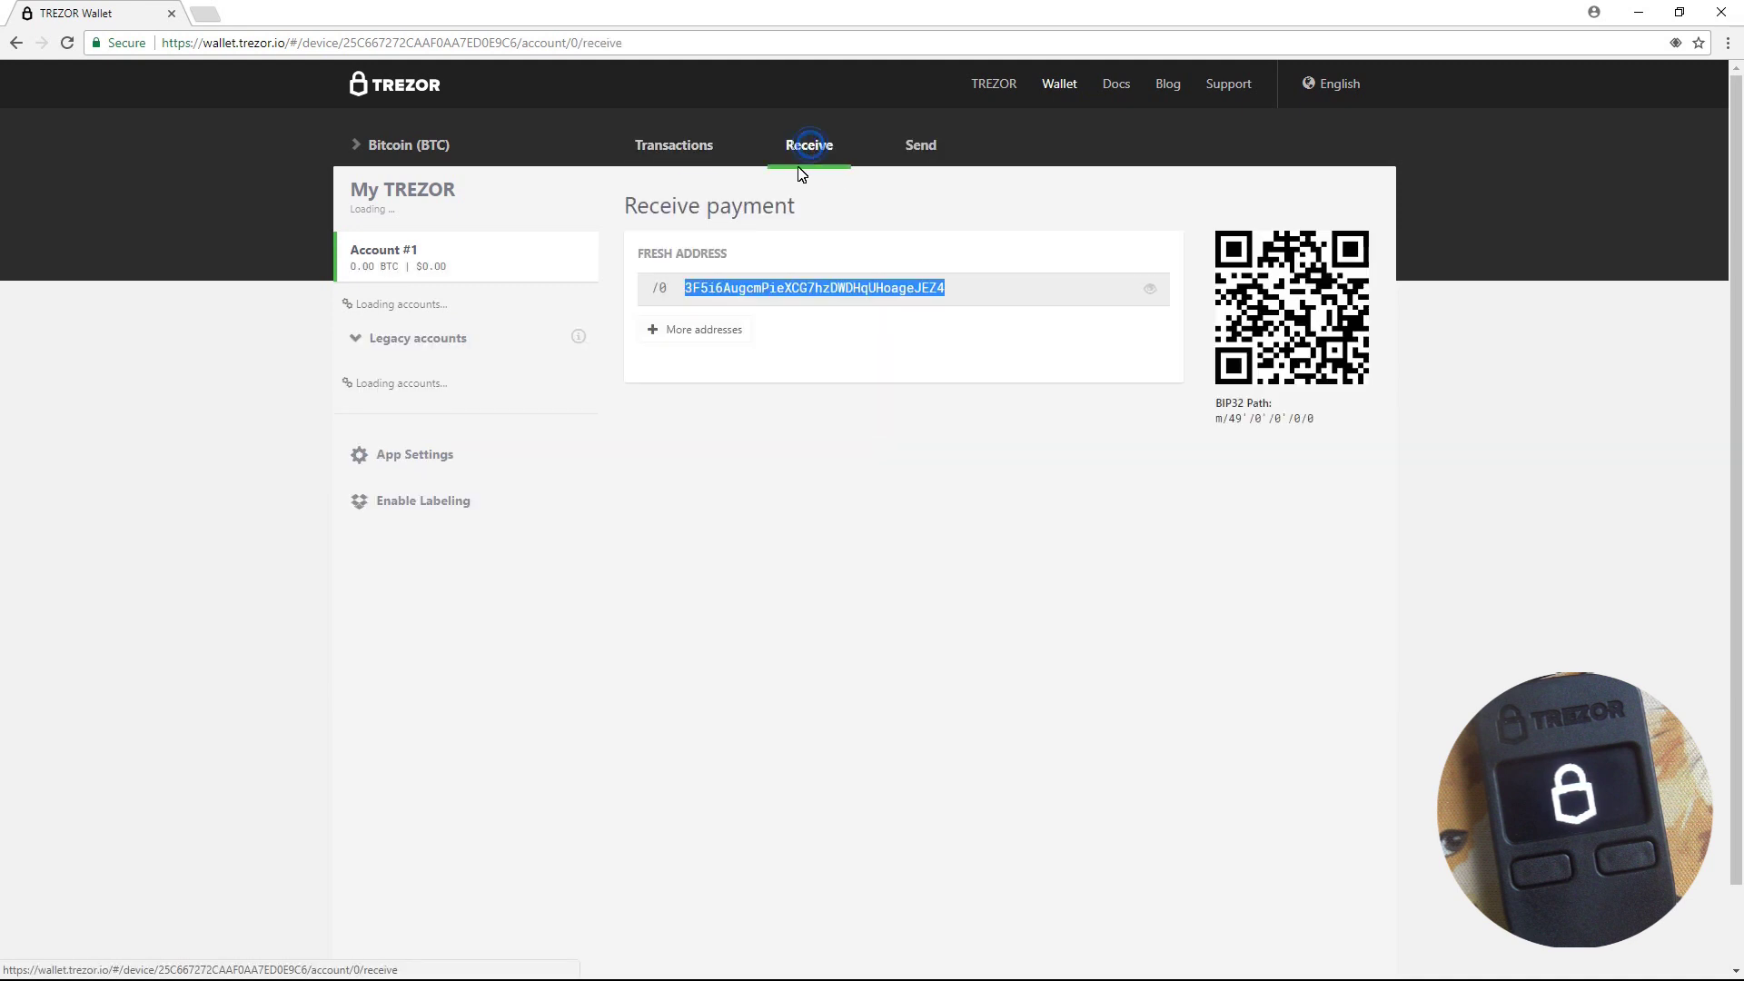
click(698, 333)
click(699, 332)
click(699, 333)
click(699, 333)
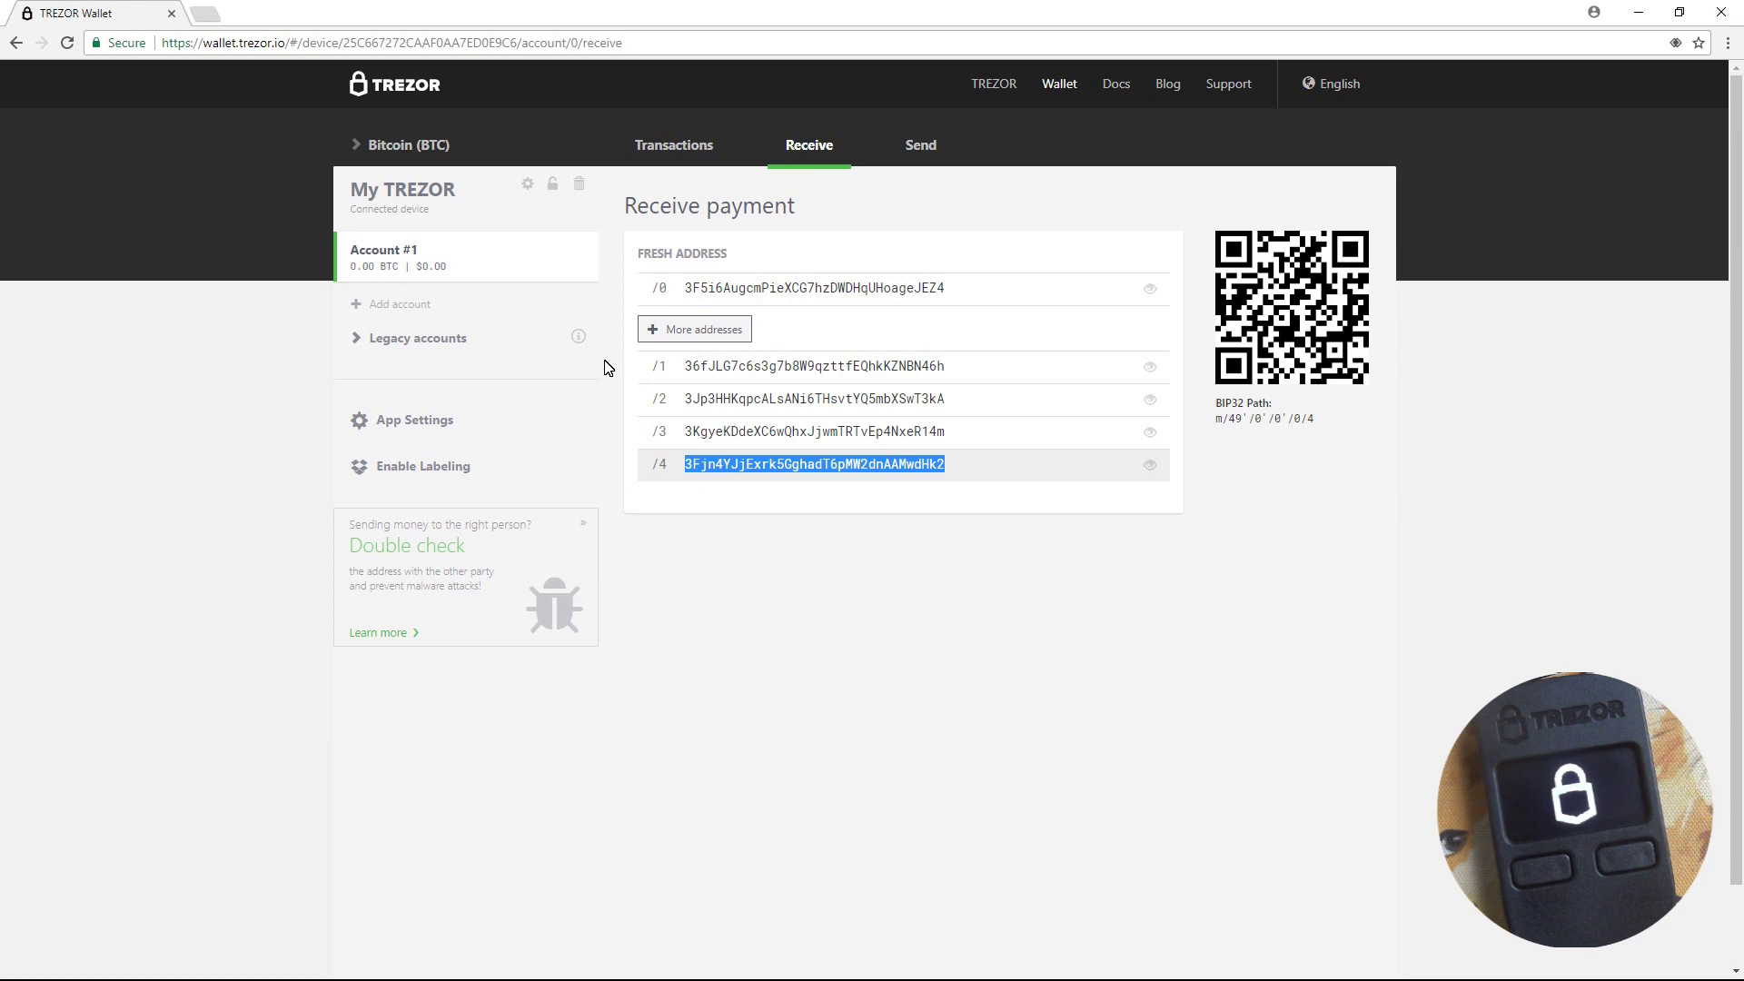
click(449, 154)
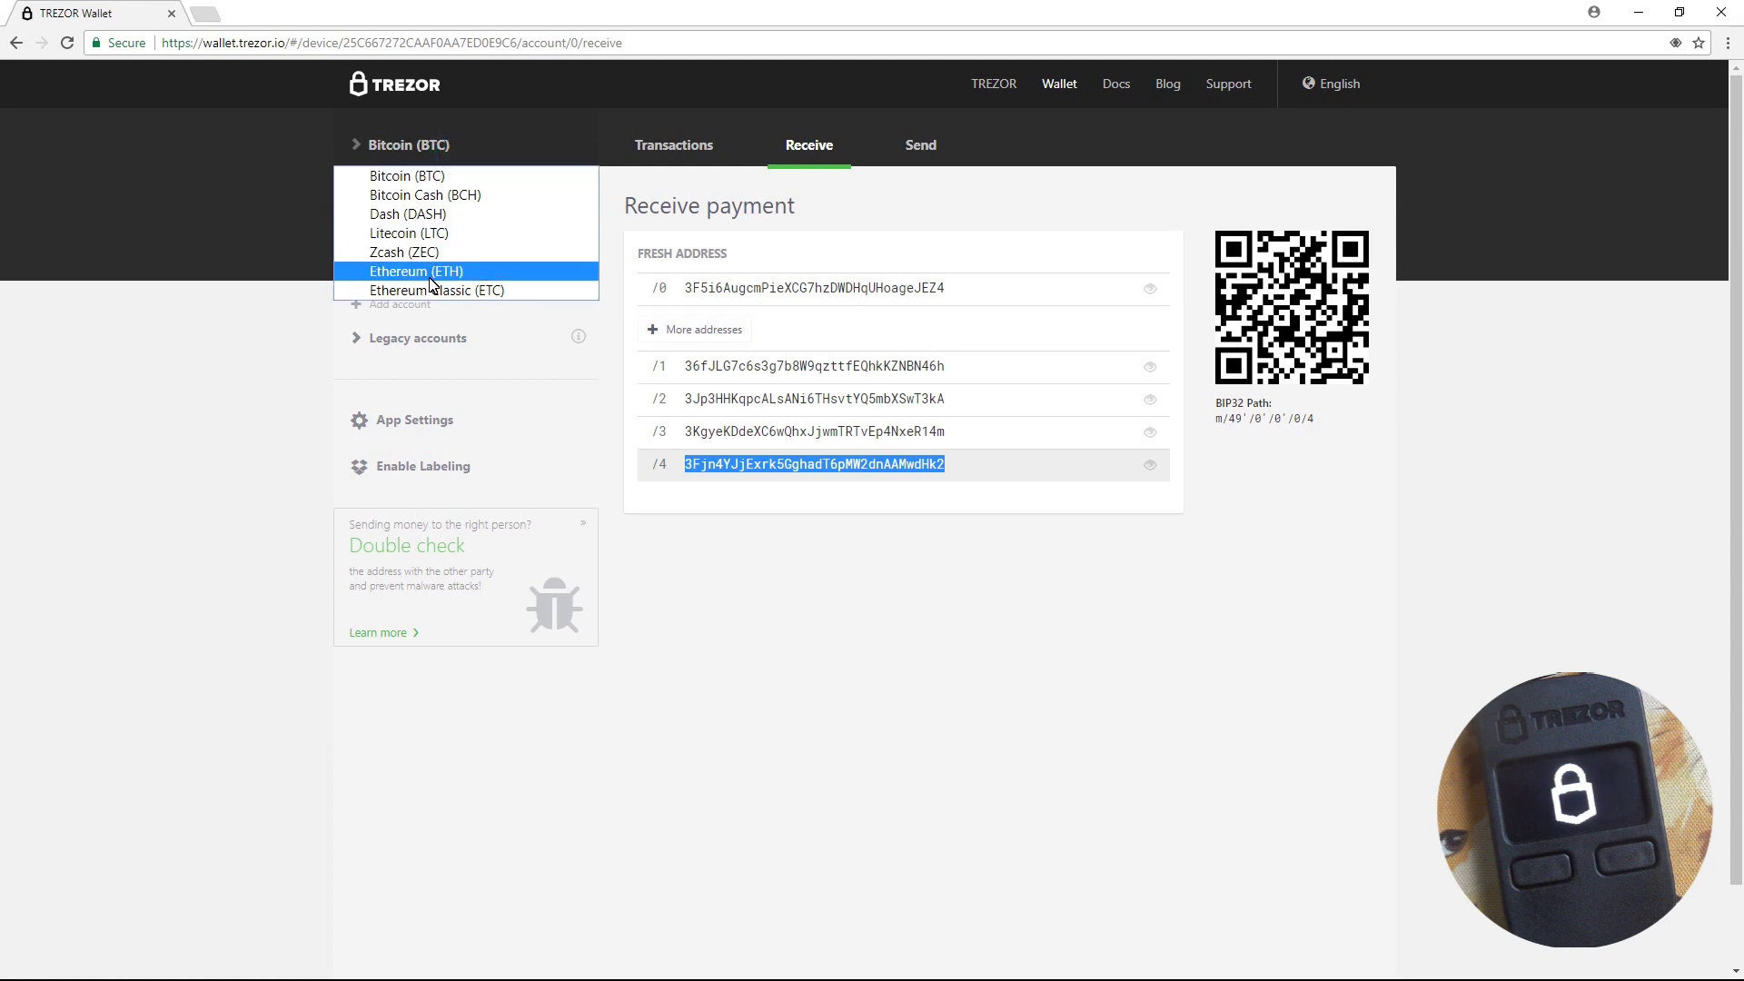
click(403, 232)
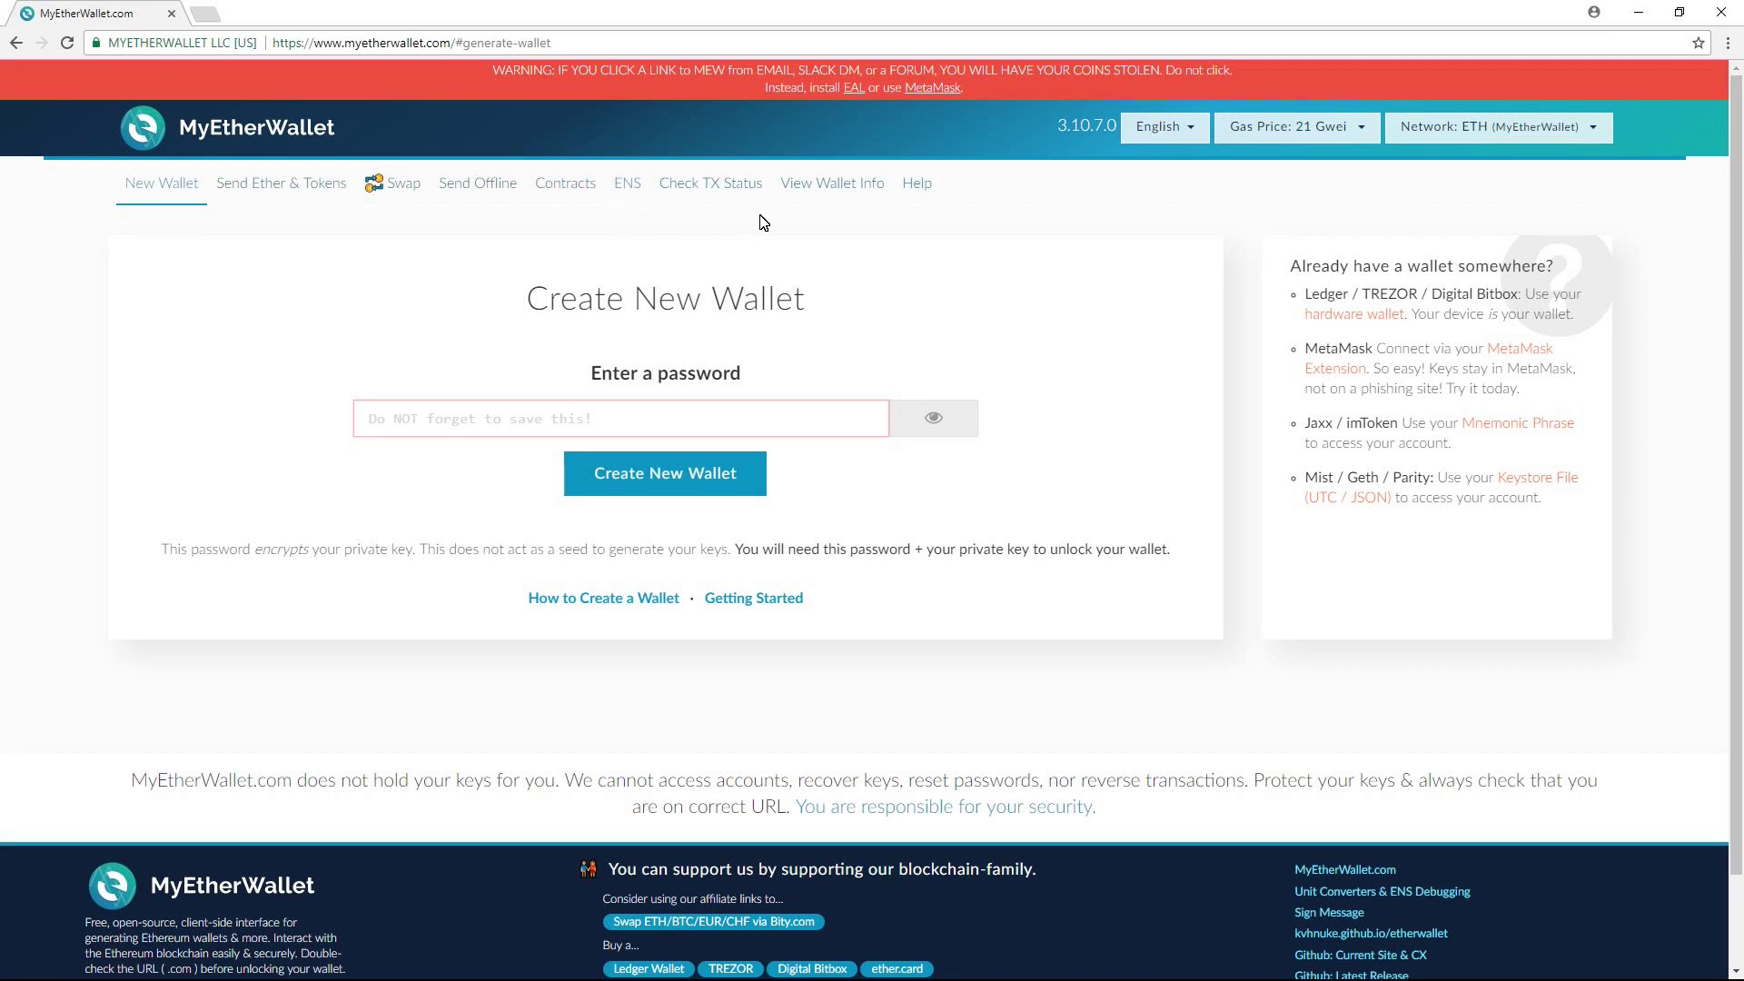
Access the wallet via TREZOR in View Wallet Info and allow exporting Ether account #1's public key
click(846, 181)
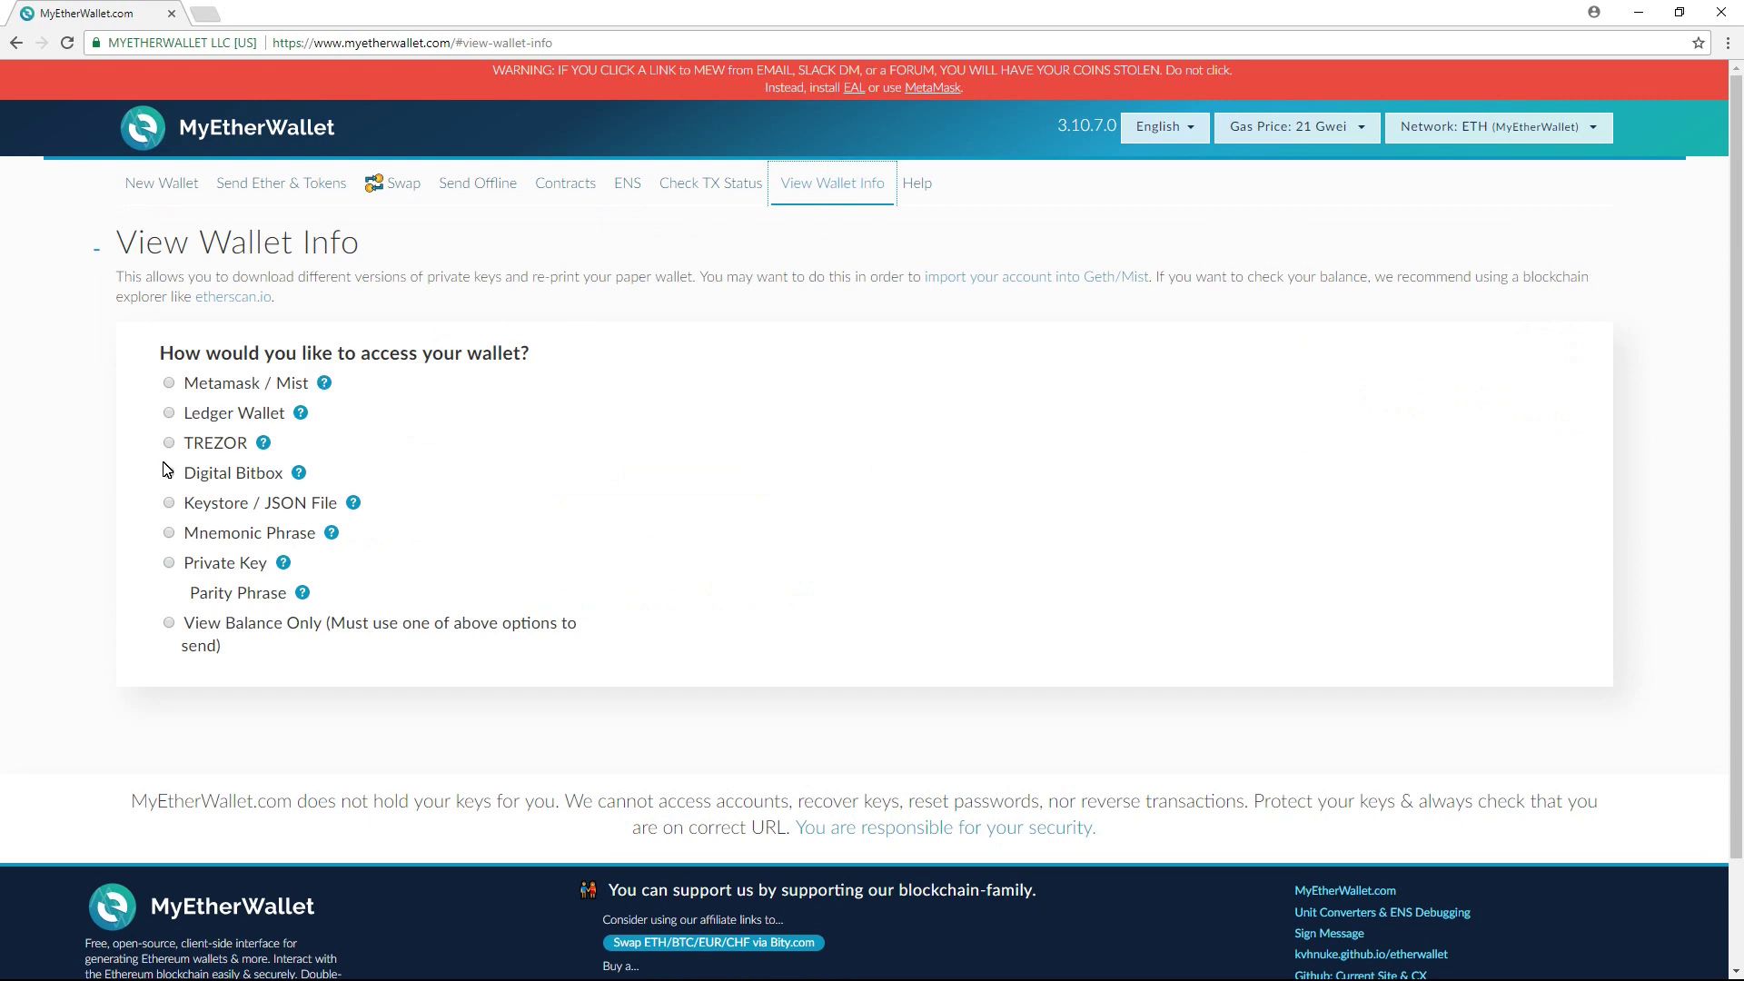
click(186, 441)
click(786, 401)
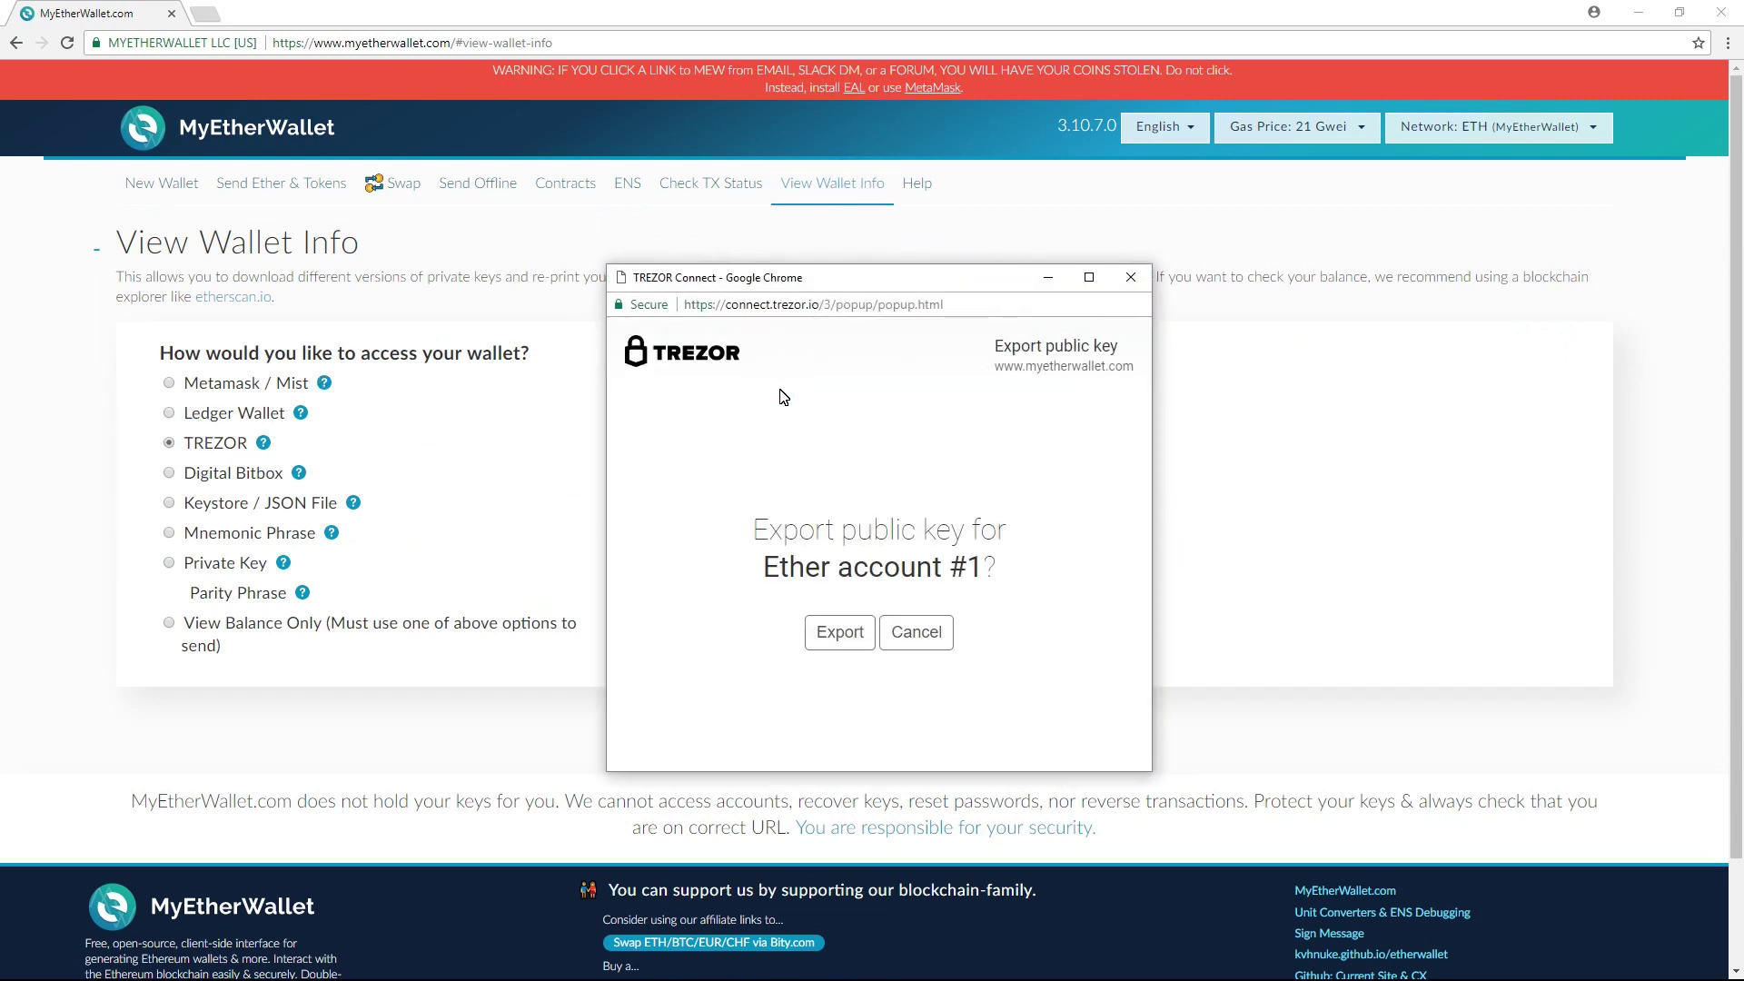
click(837, 637)
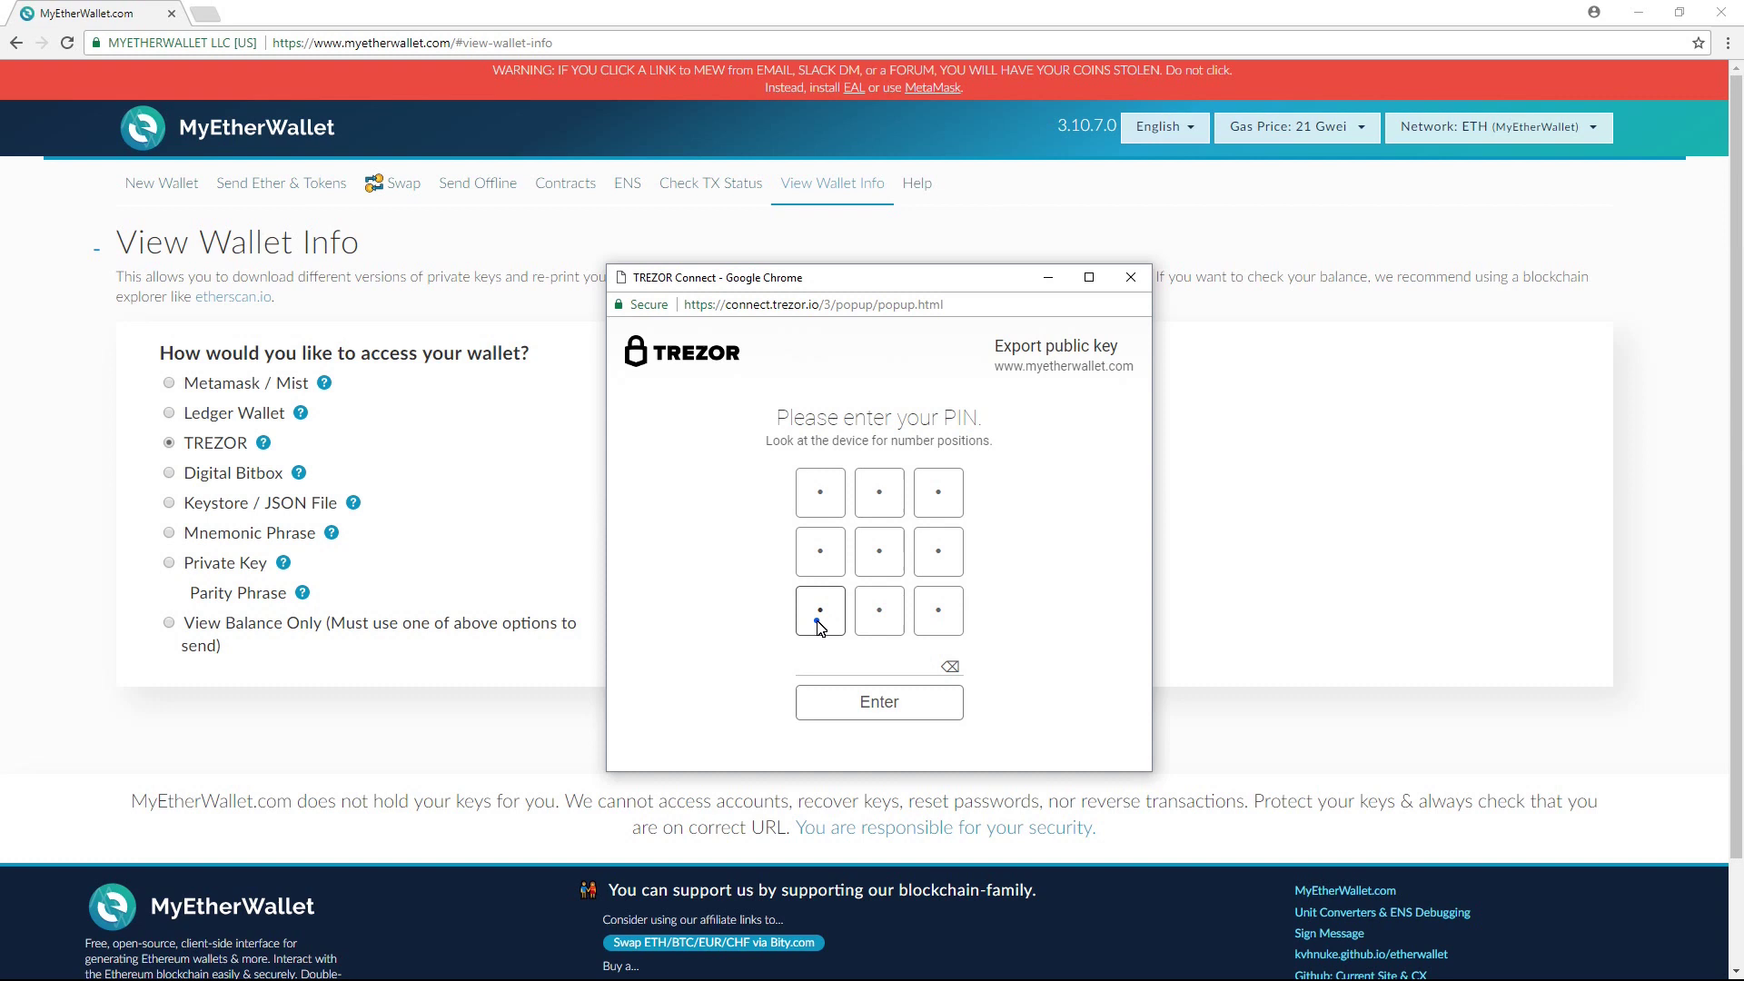
Enter the device PIN and submit the wallet passphrase on the TREZOR prompts
click(819, 626)
click(880, 611)
click(925, 499)
click(824, 559)
click(878, 704)
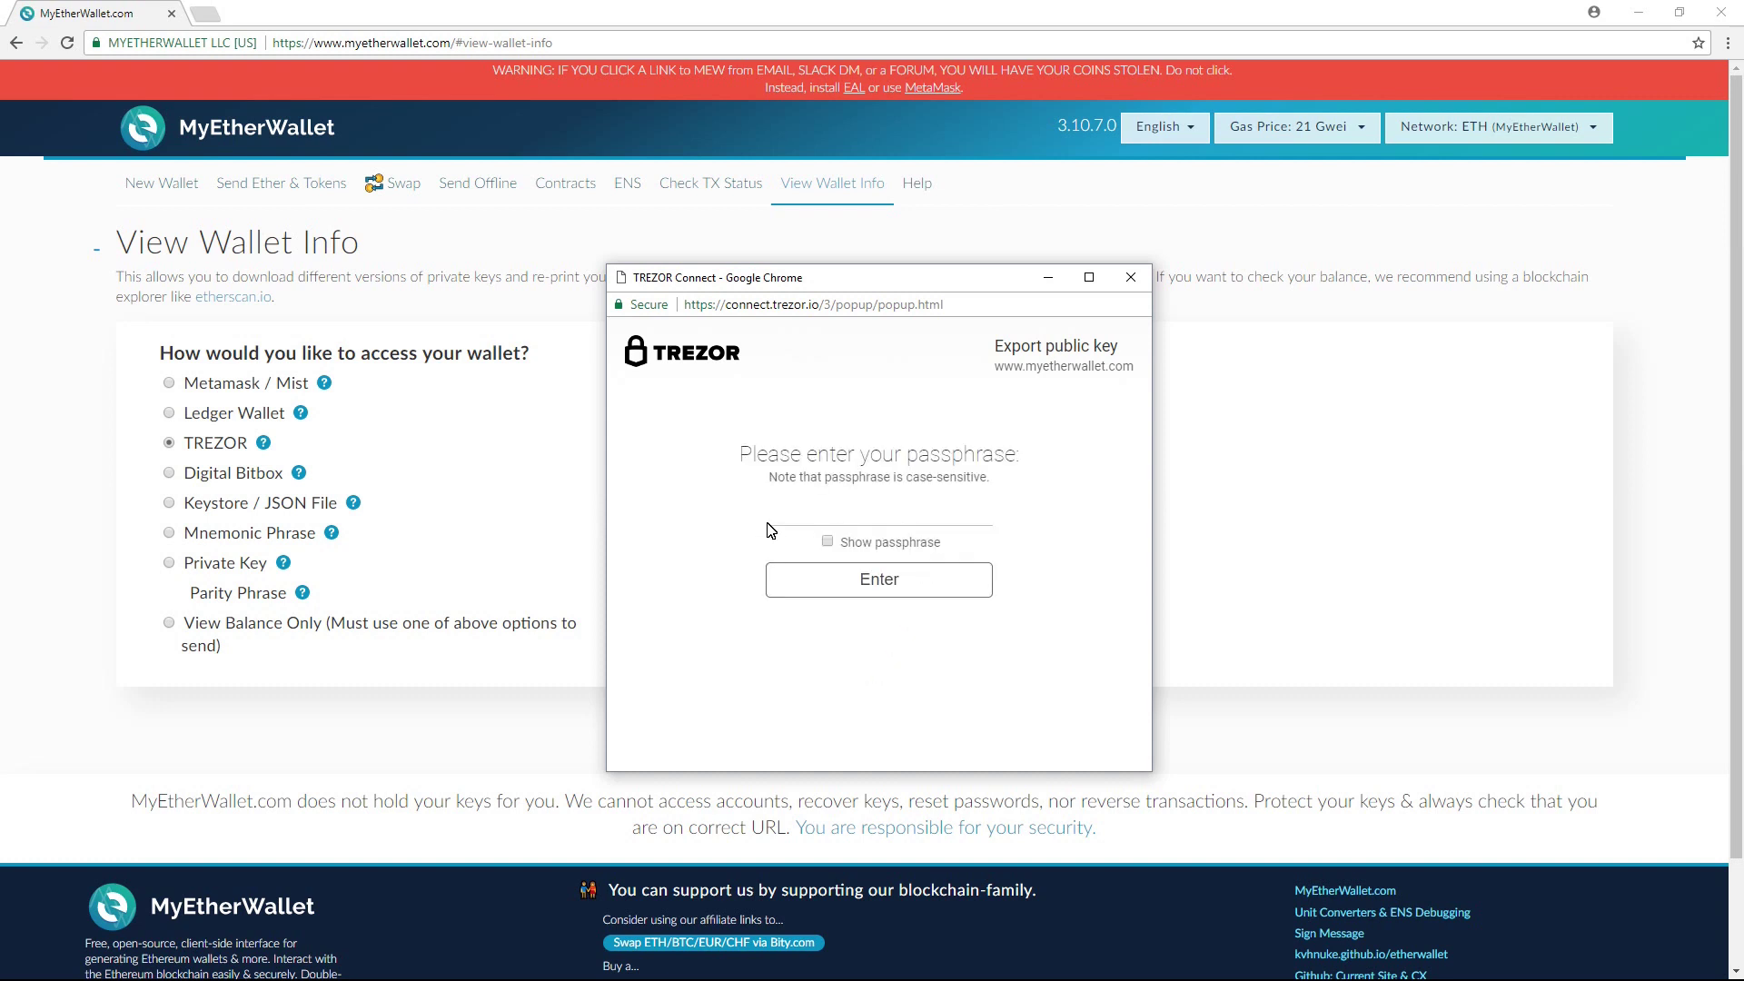
click(827, 541)
click(878, 580)
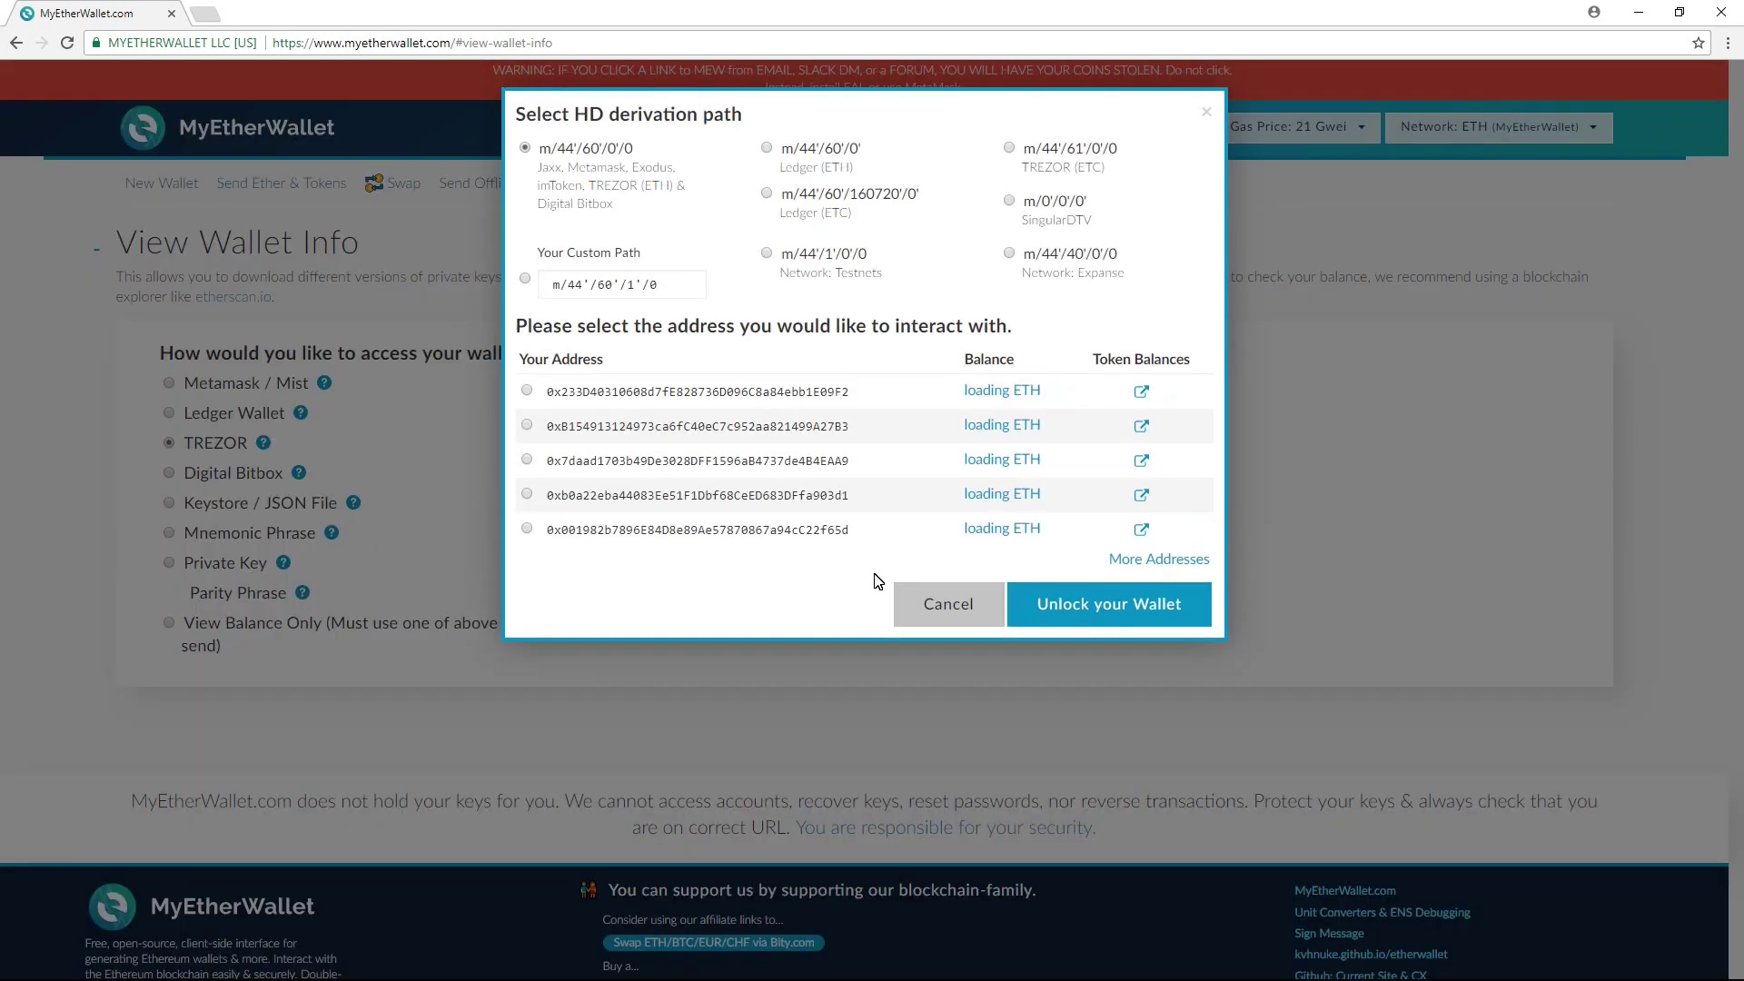
Unlock the wallet on the first listed address and check its account address
click(706, 396)
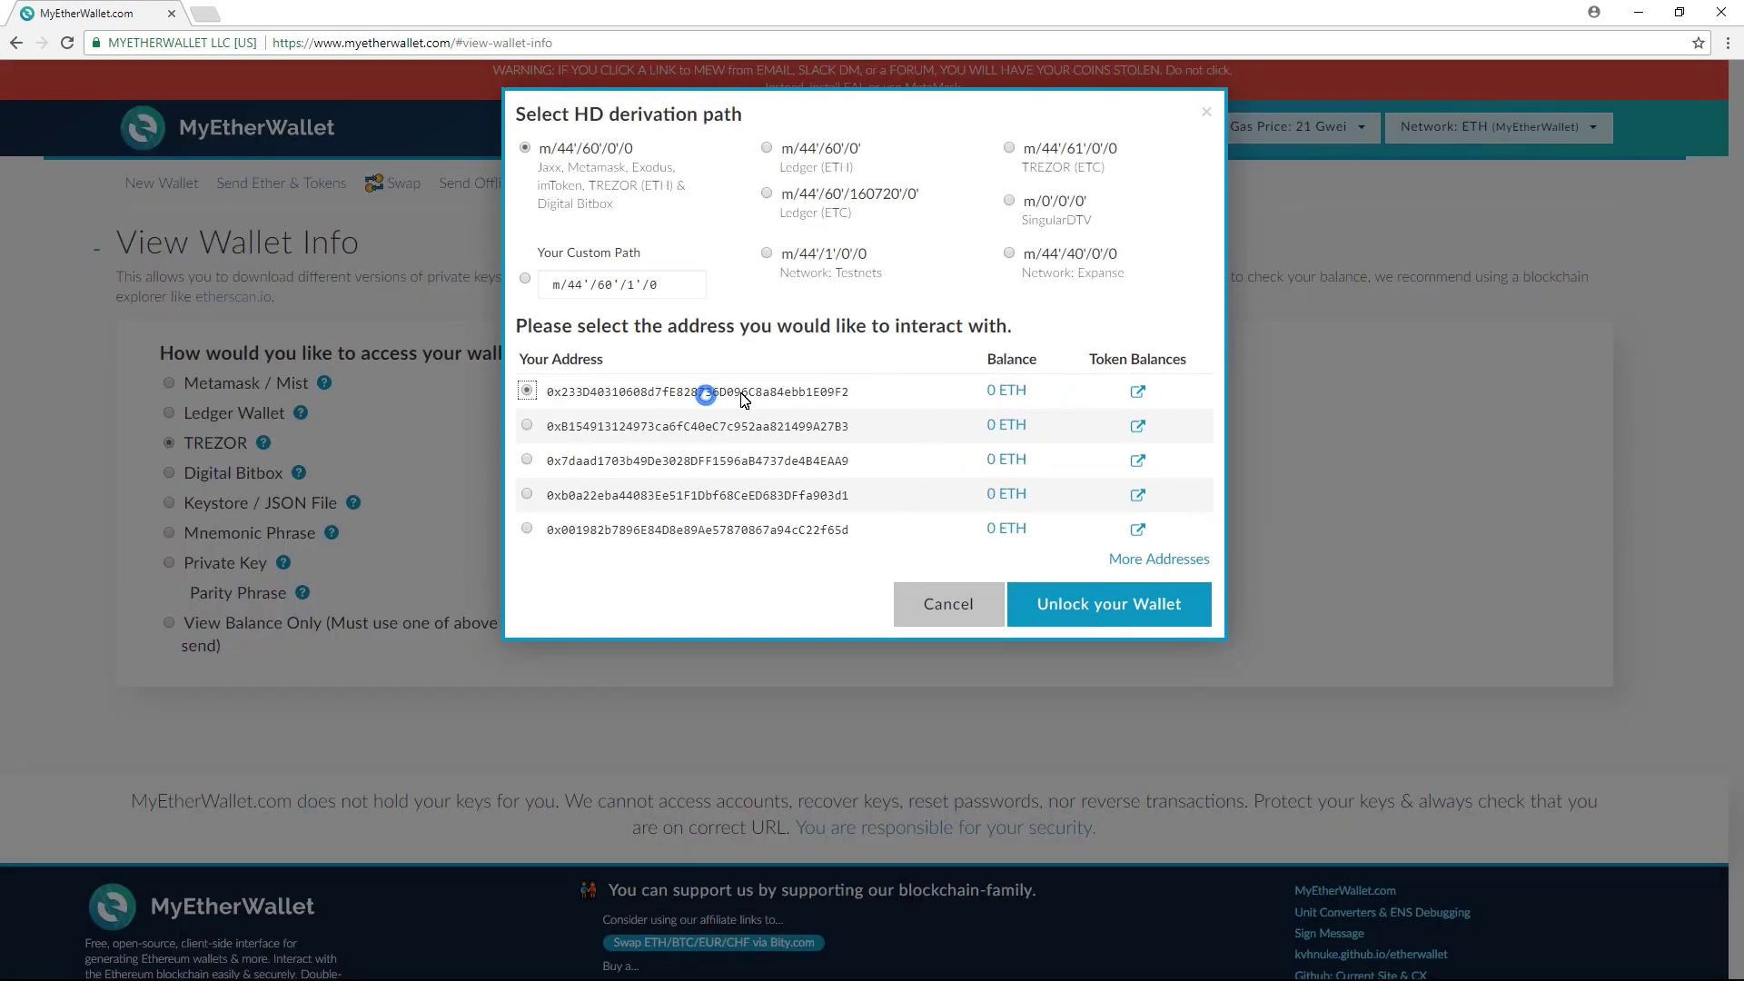
click(1114, 599)
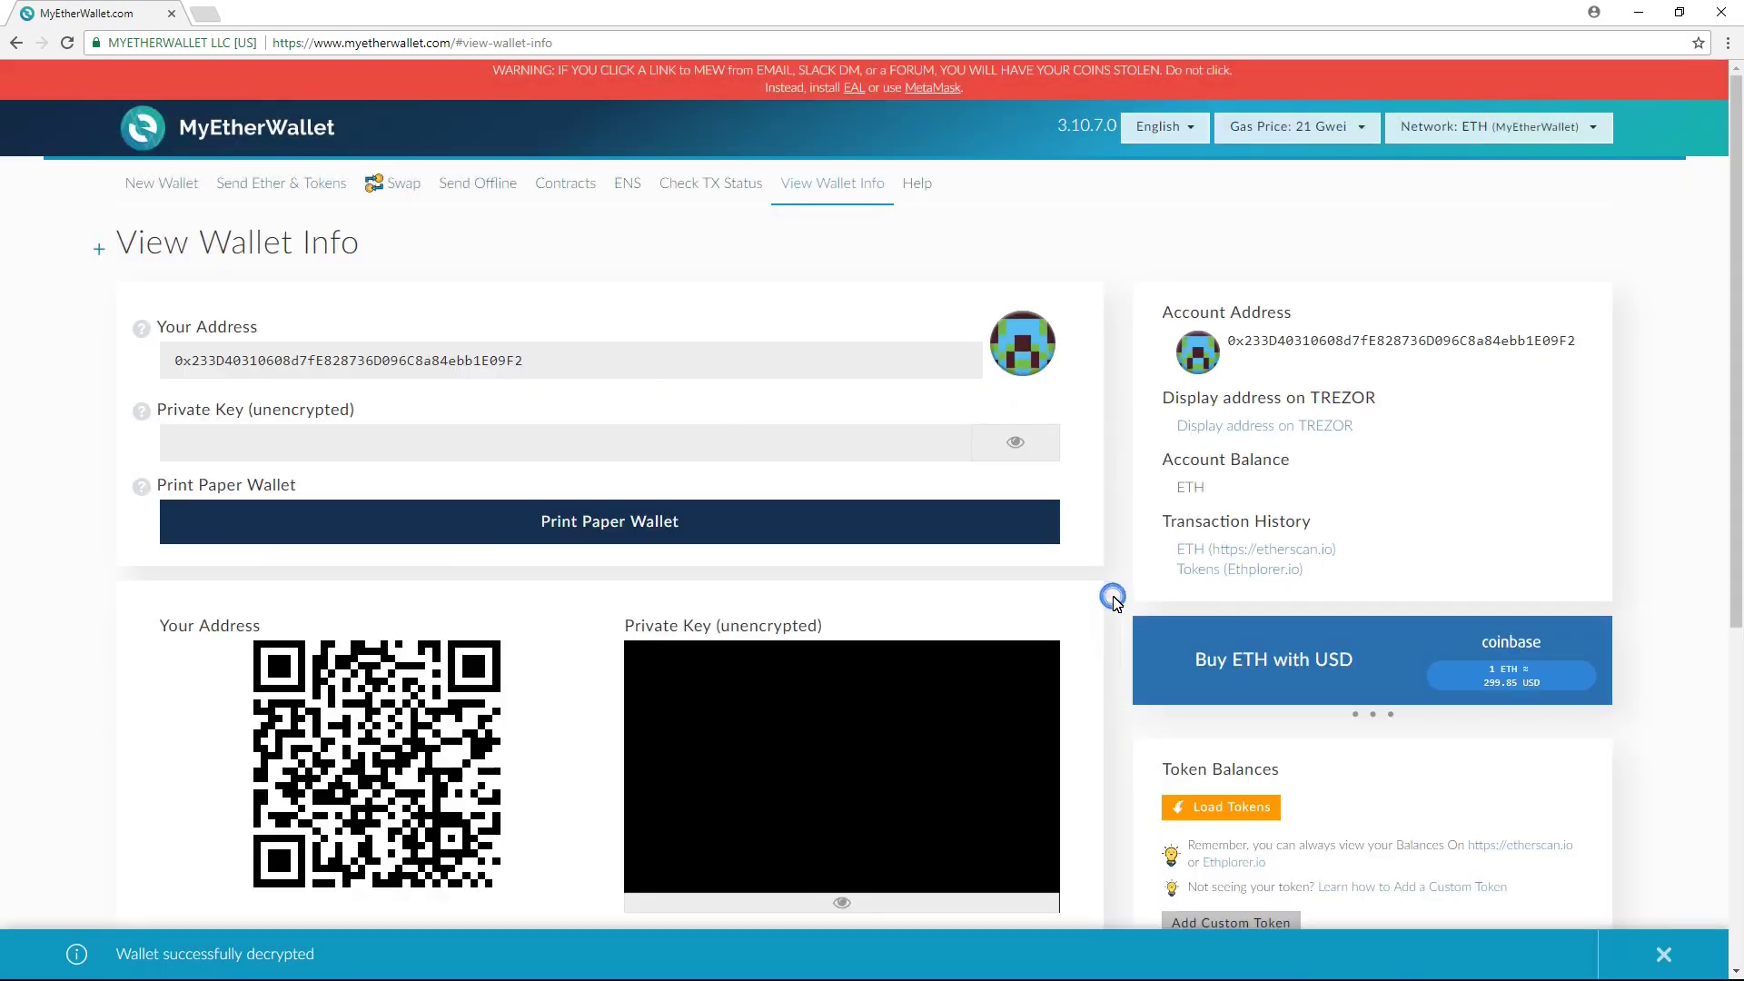
double_click(1235, 345)
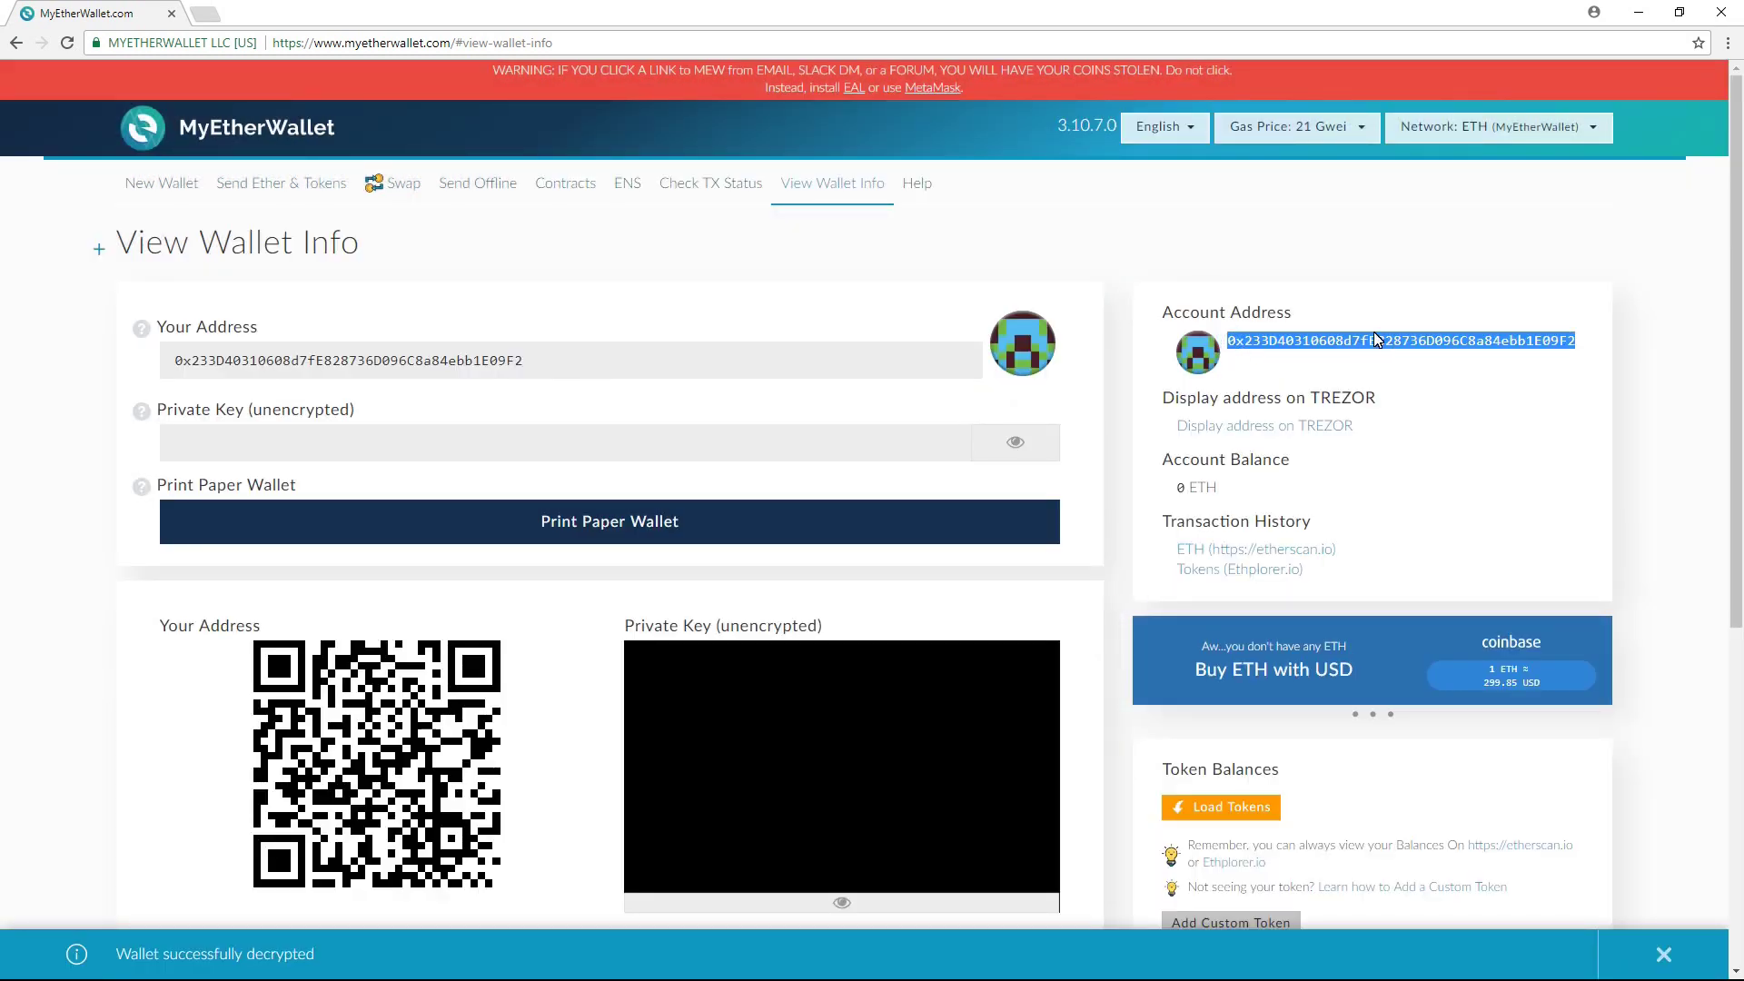
click(1290, 343)
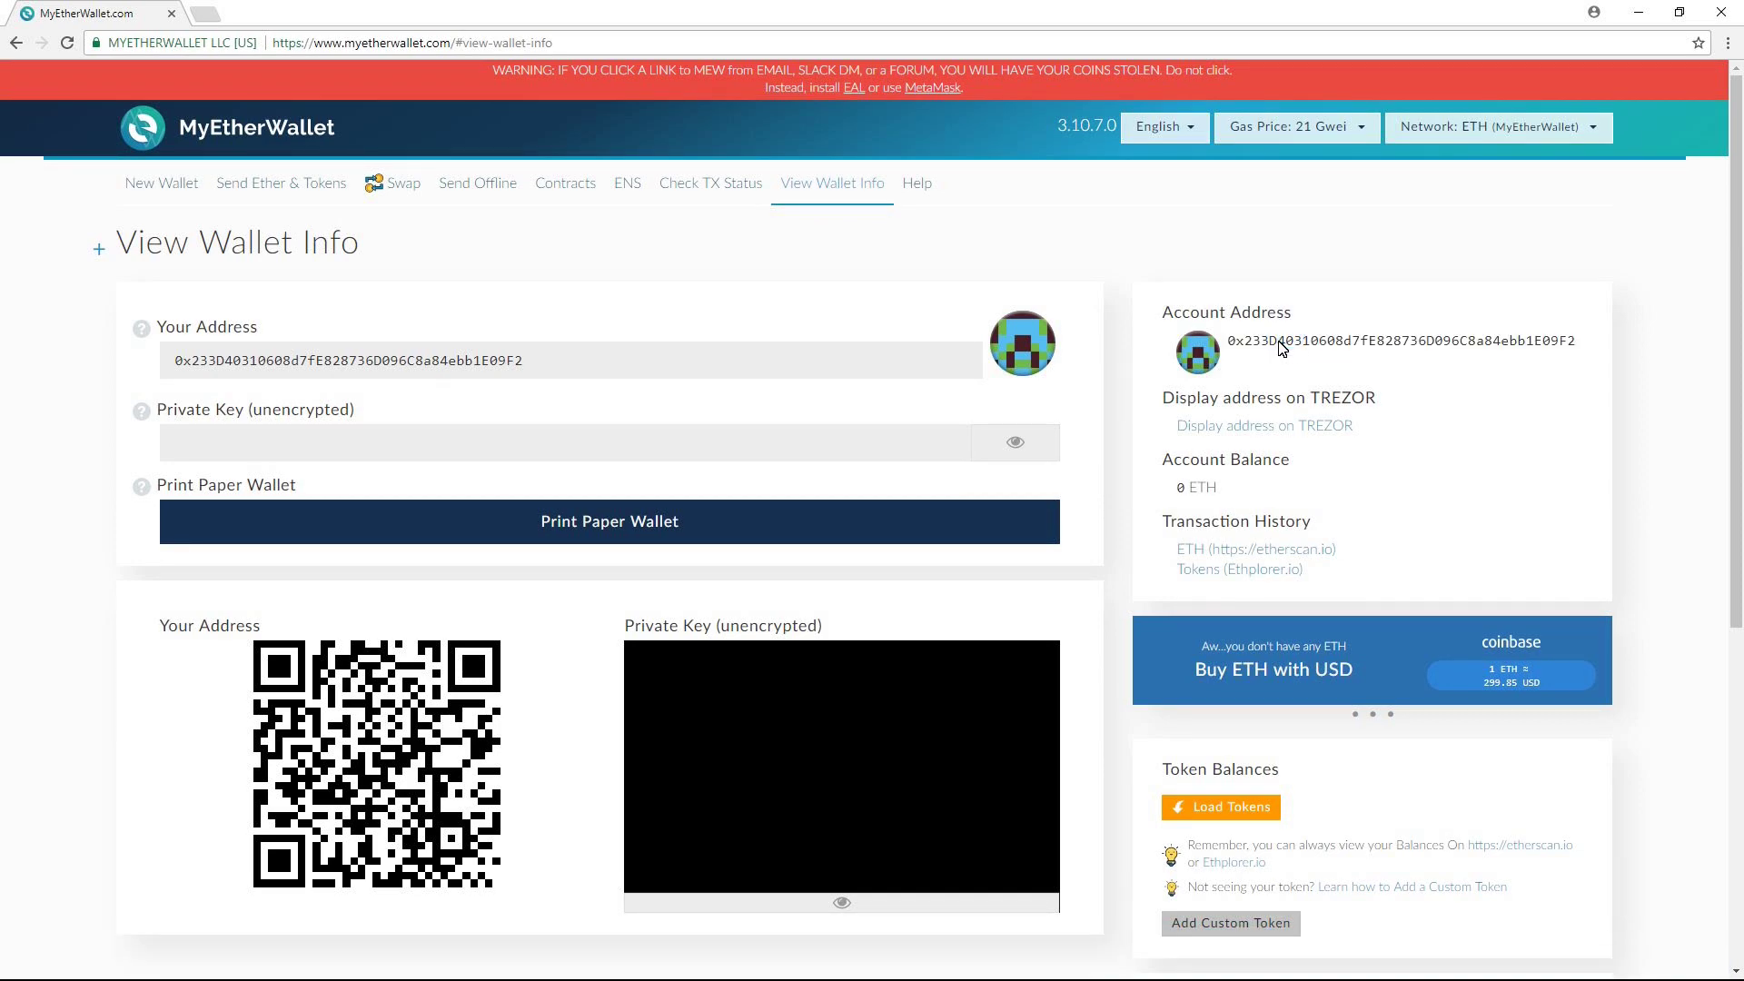
click(267, 174)
Reconnect to the TREZOR from View Wallet Info and allow exporting Ether account #1's public key
click(783, 185)
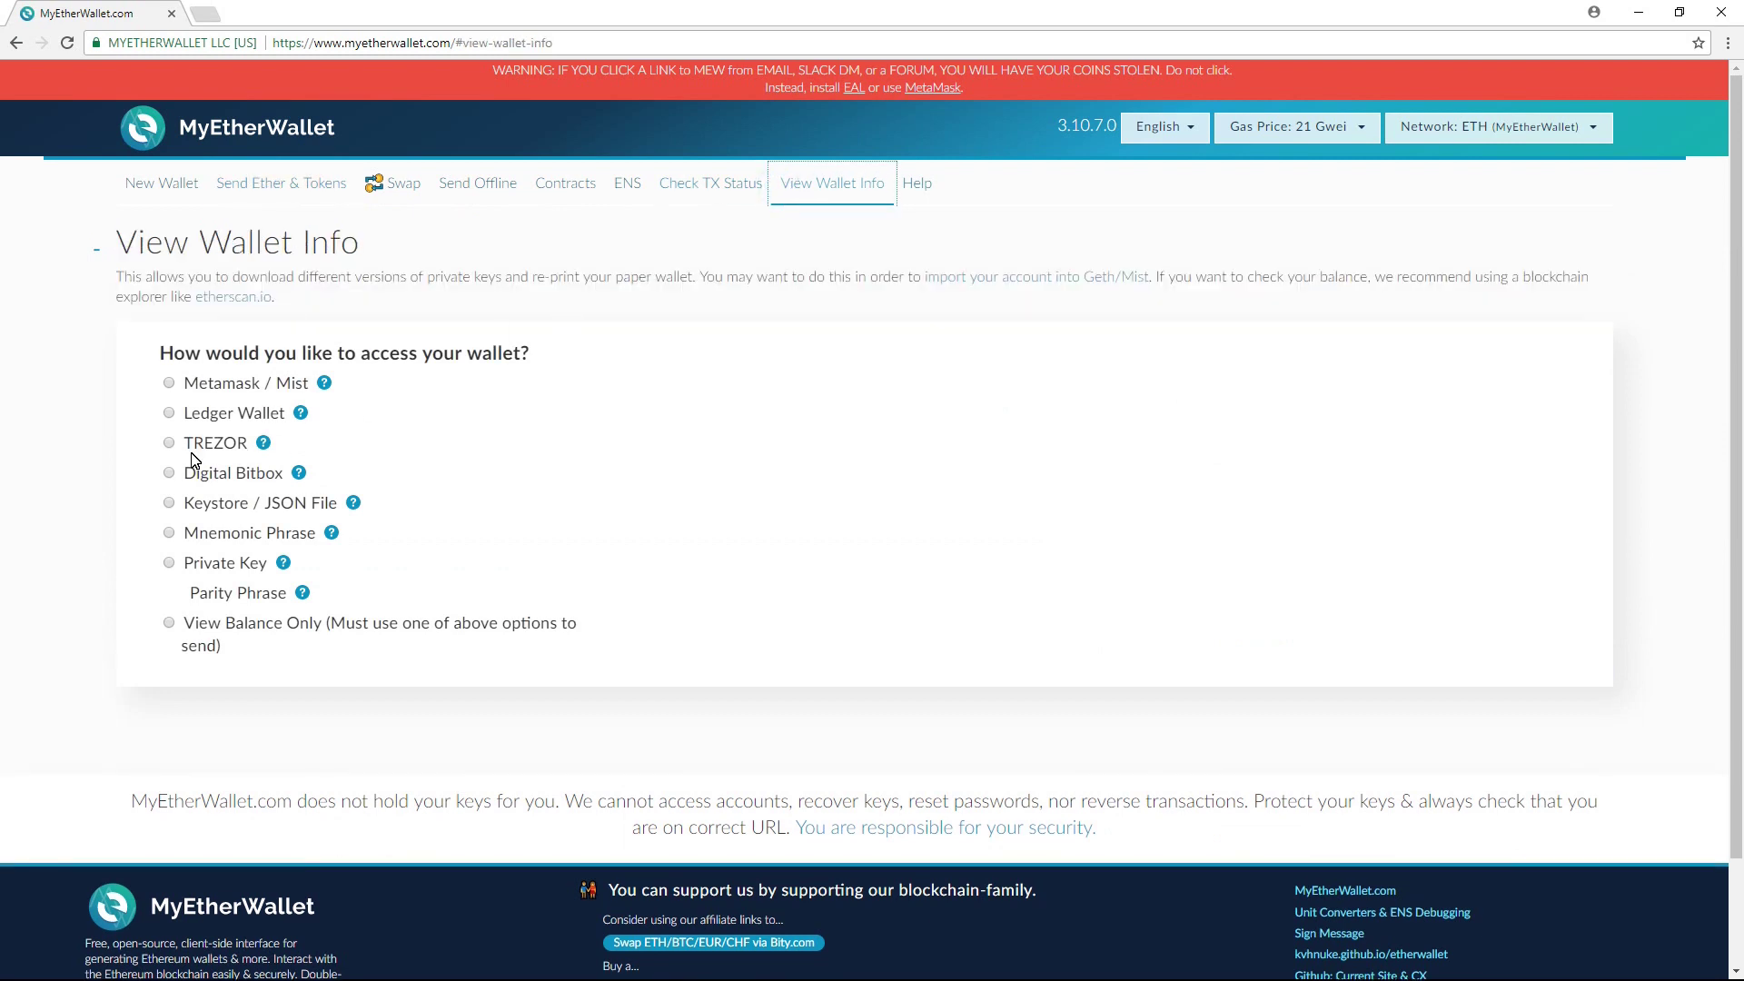
click(218, 444)
click(706, 410)
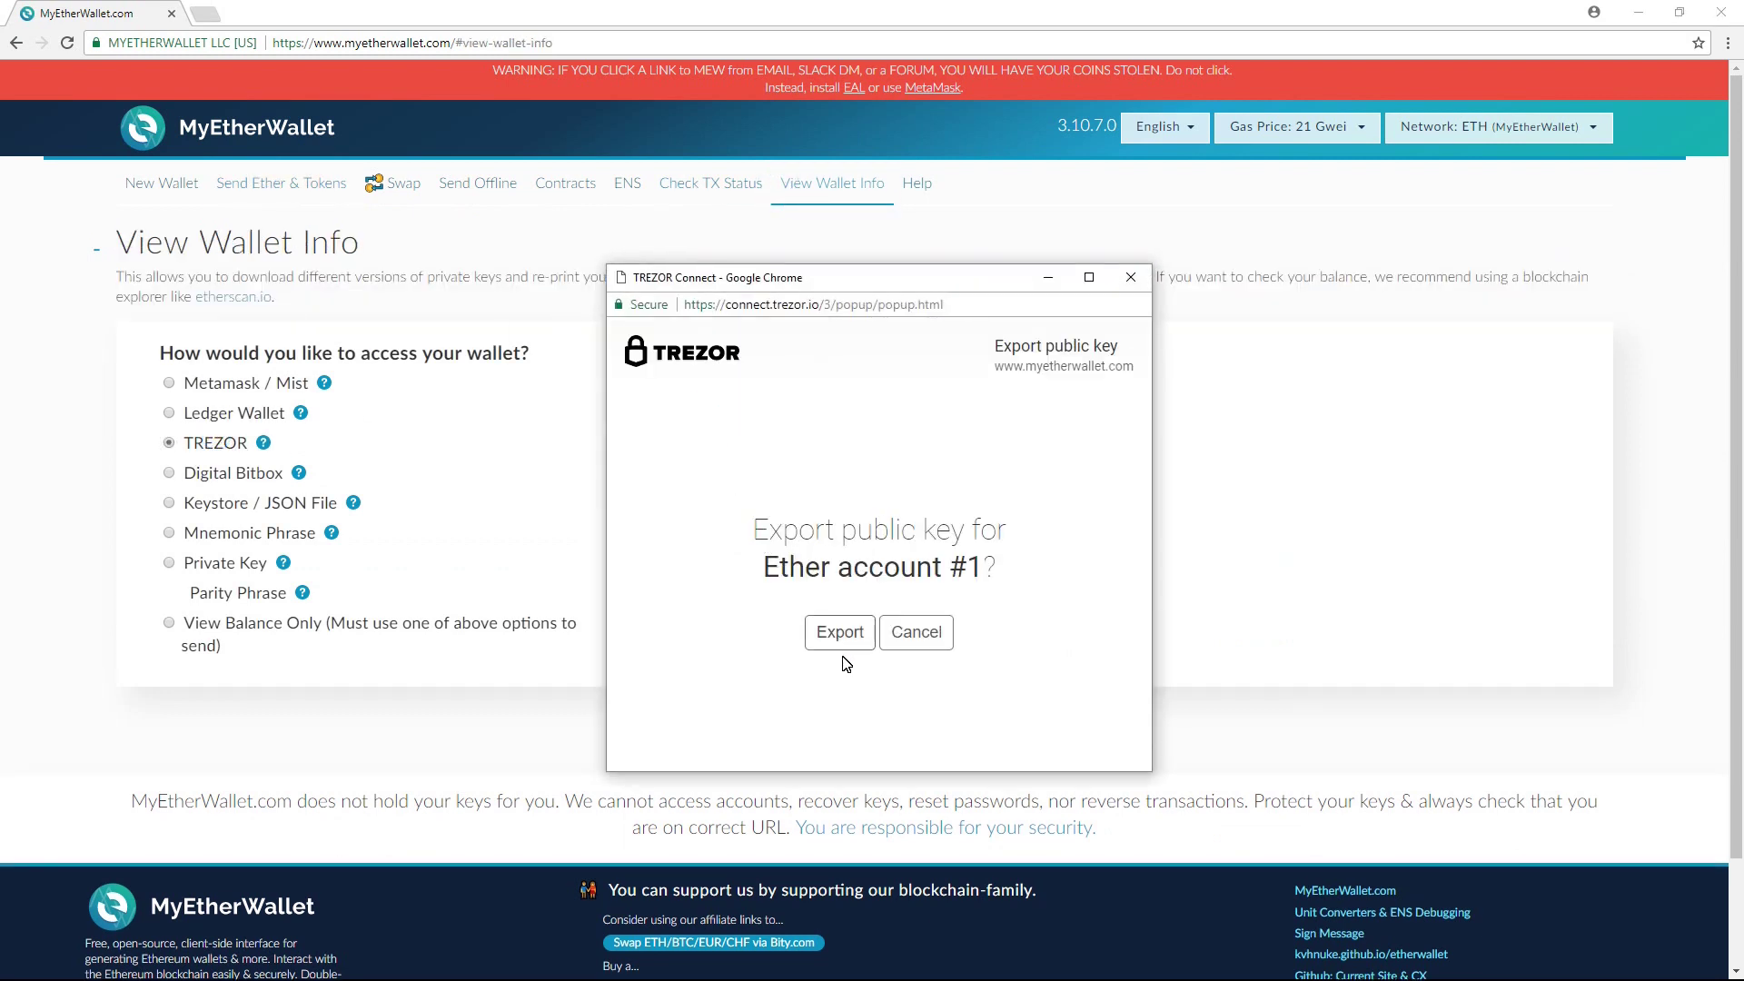
click(846, 639)
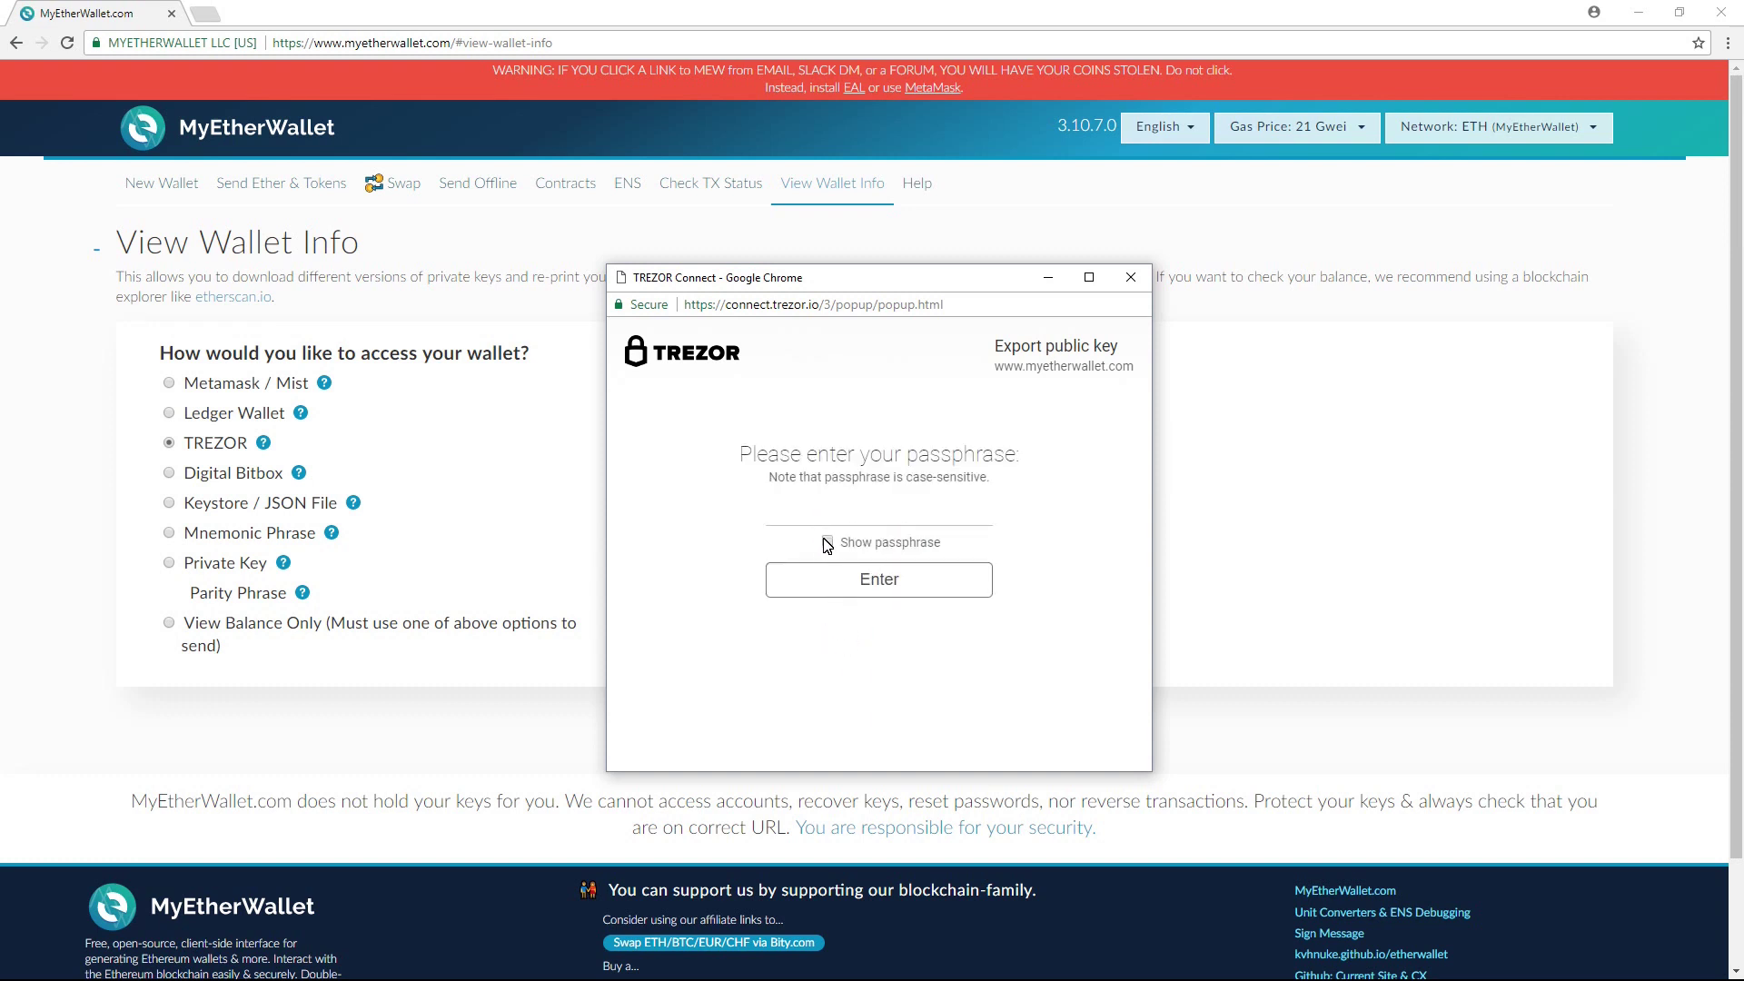
Type and submit the hidden wallet's passphrase
click(828, 541)
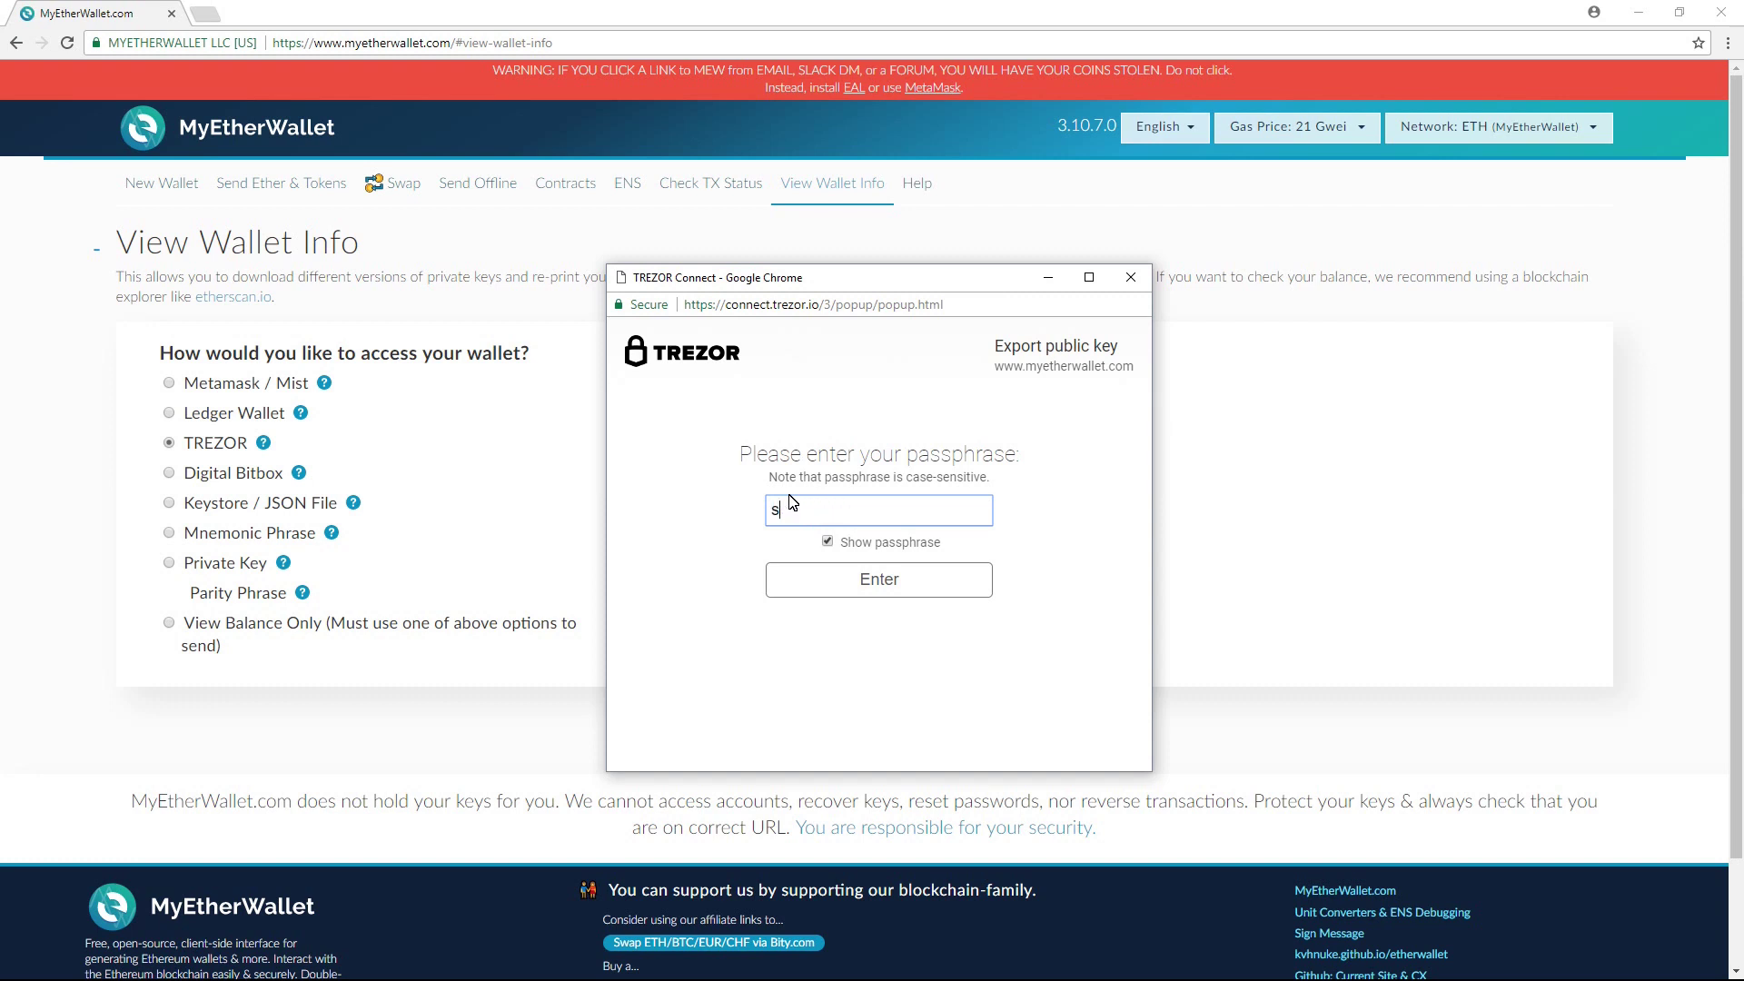
click(792, 502)
click(870, 563)
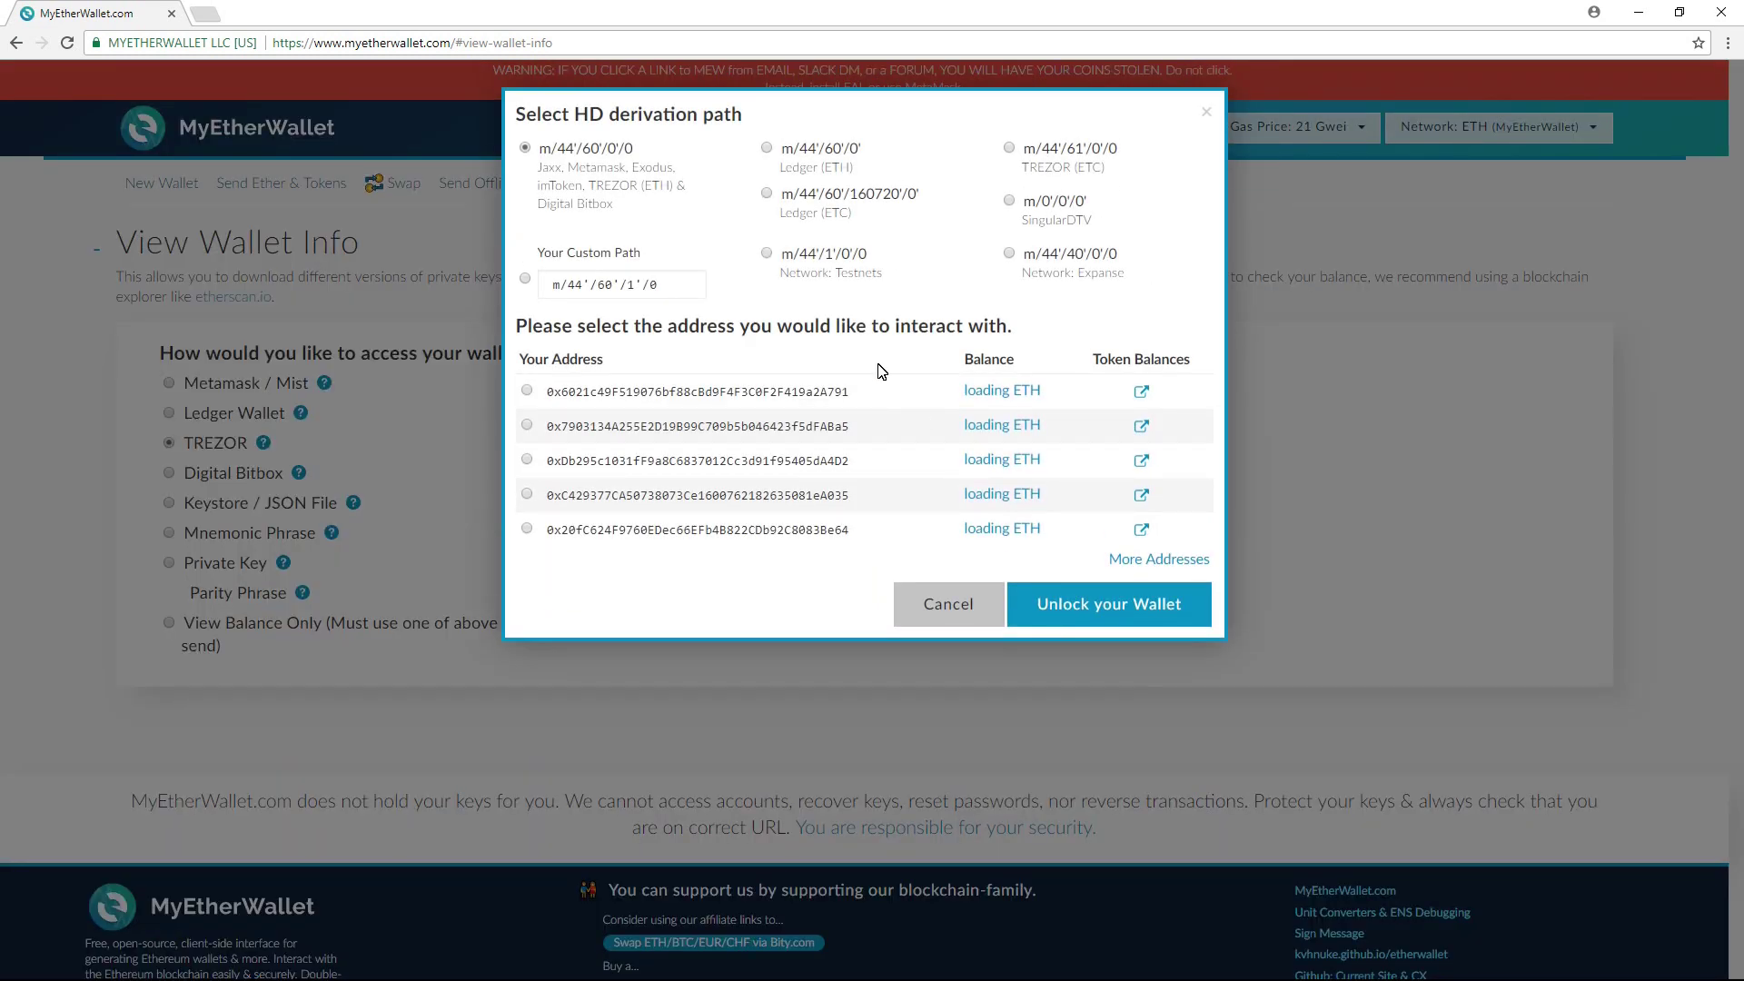
Unlock the hidden wallet on the first listed address and select its account address
click(612, 394)
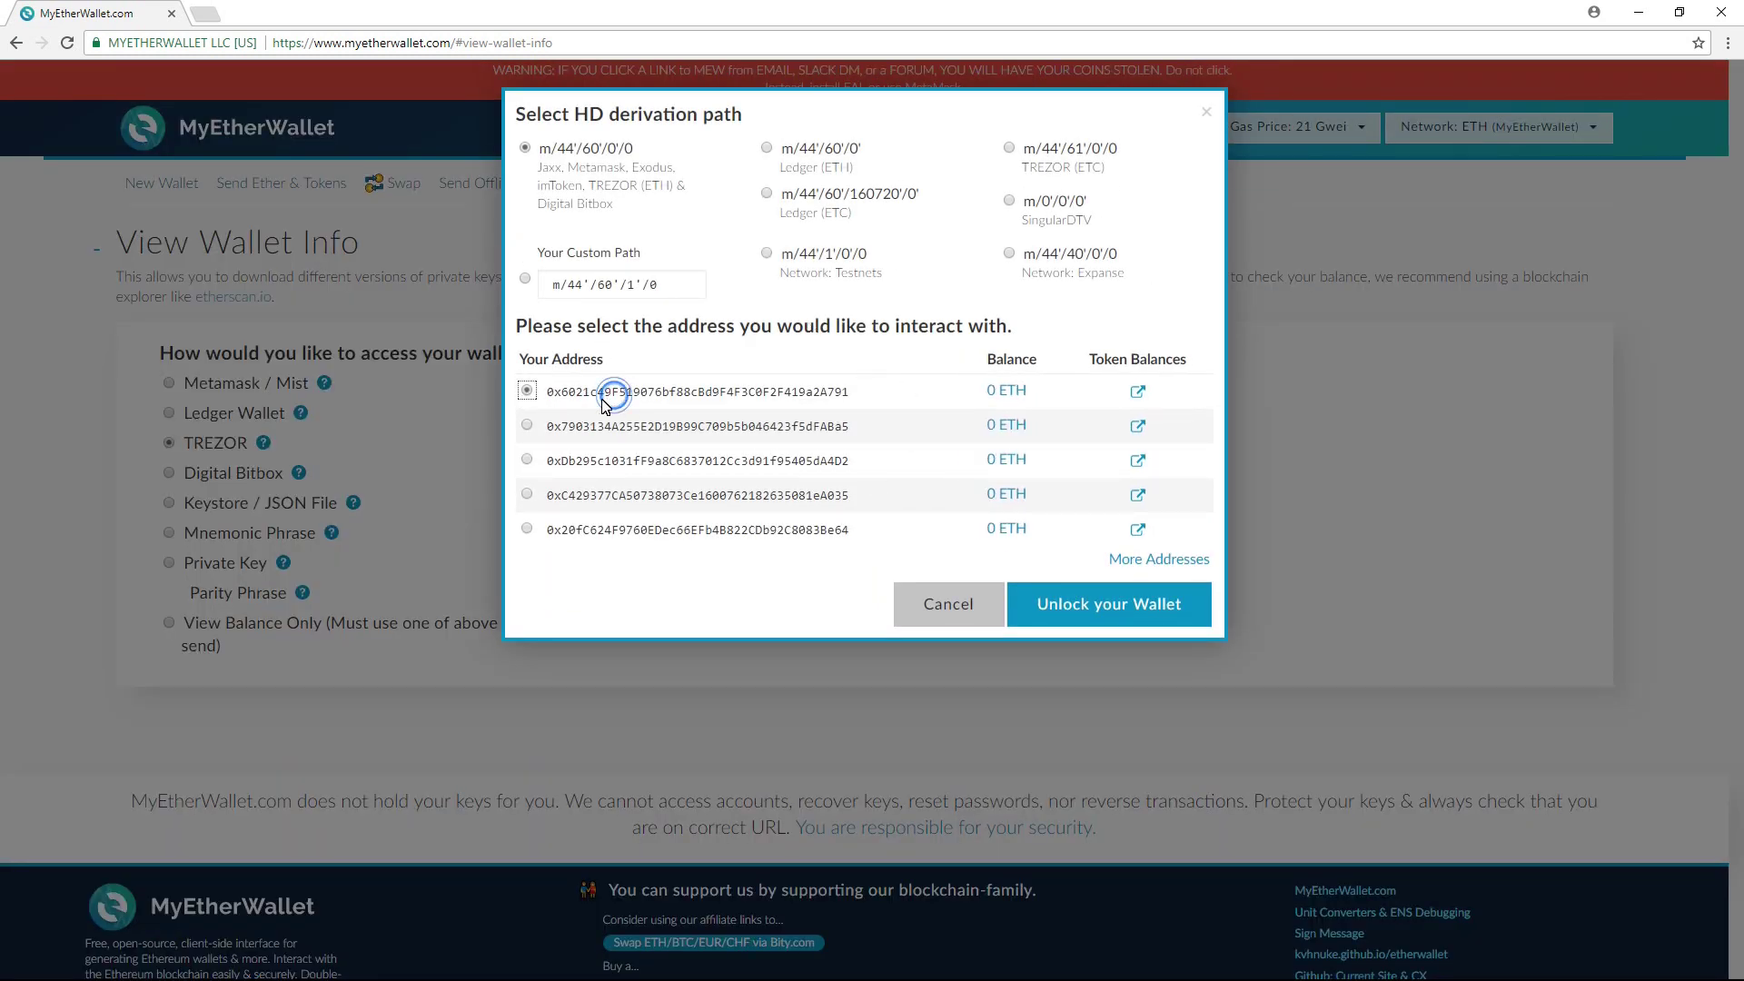
click(1065, 605)
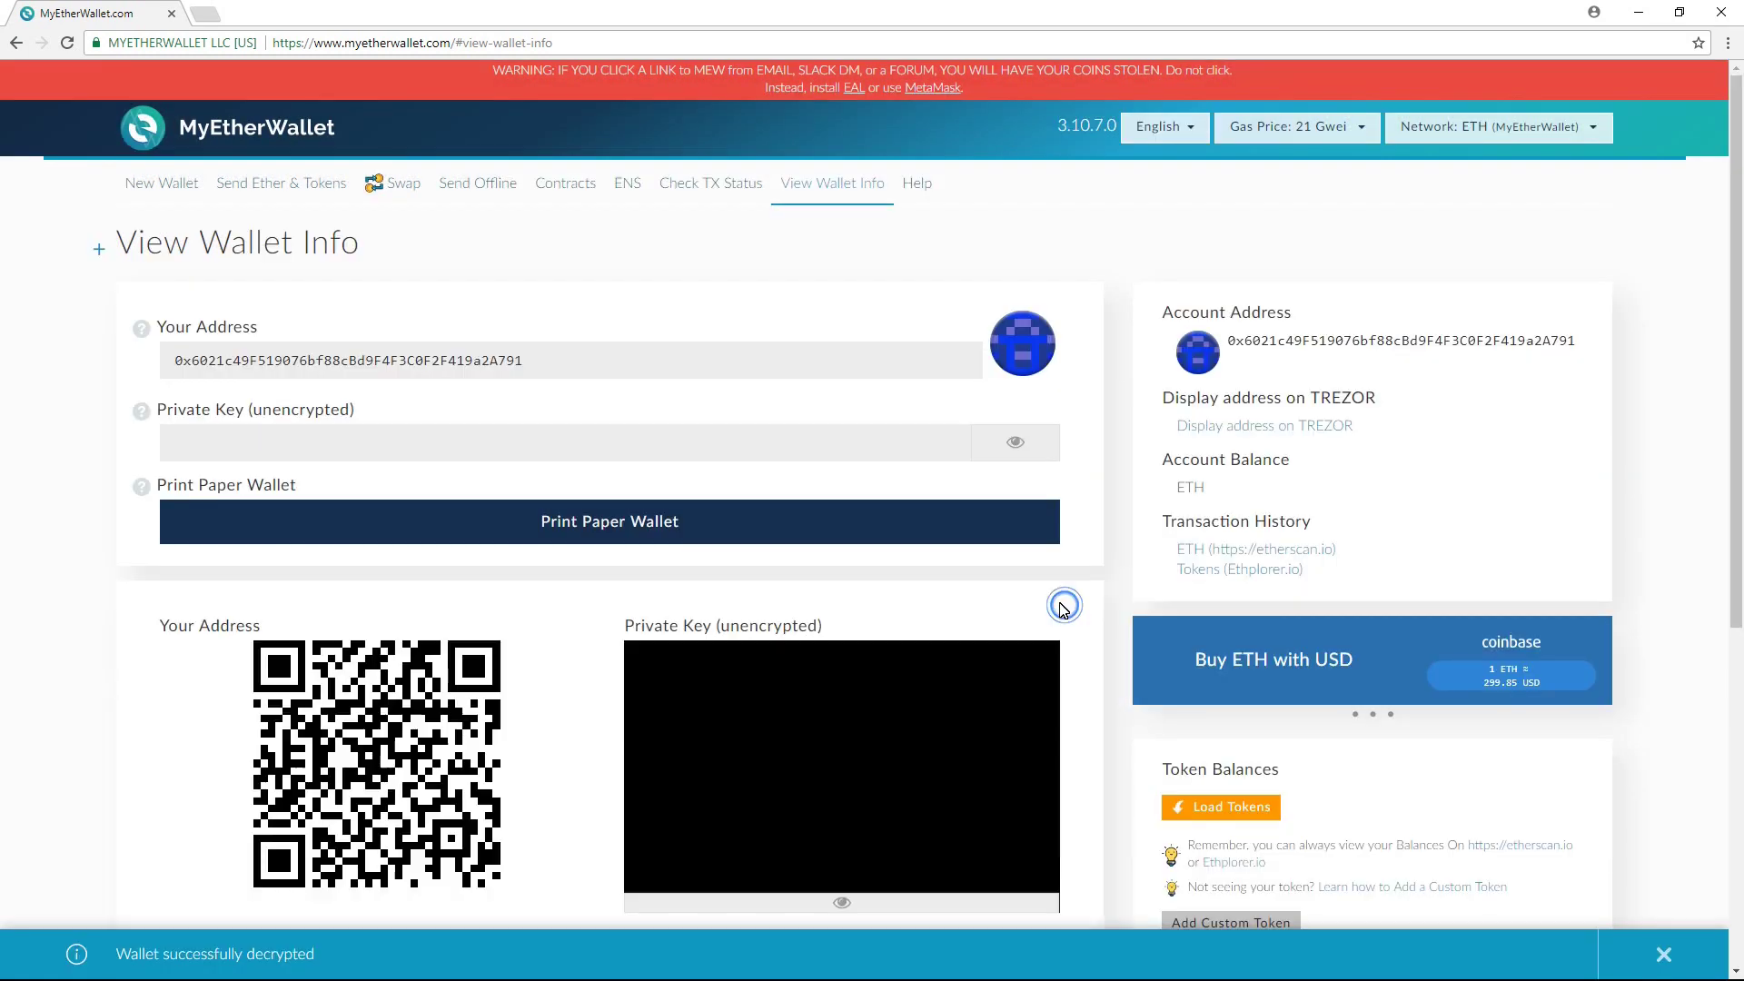
double_click(1297, 350)
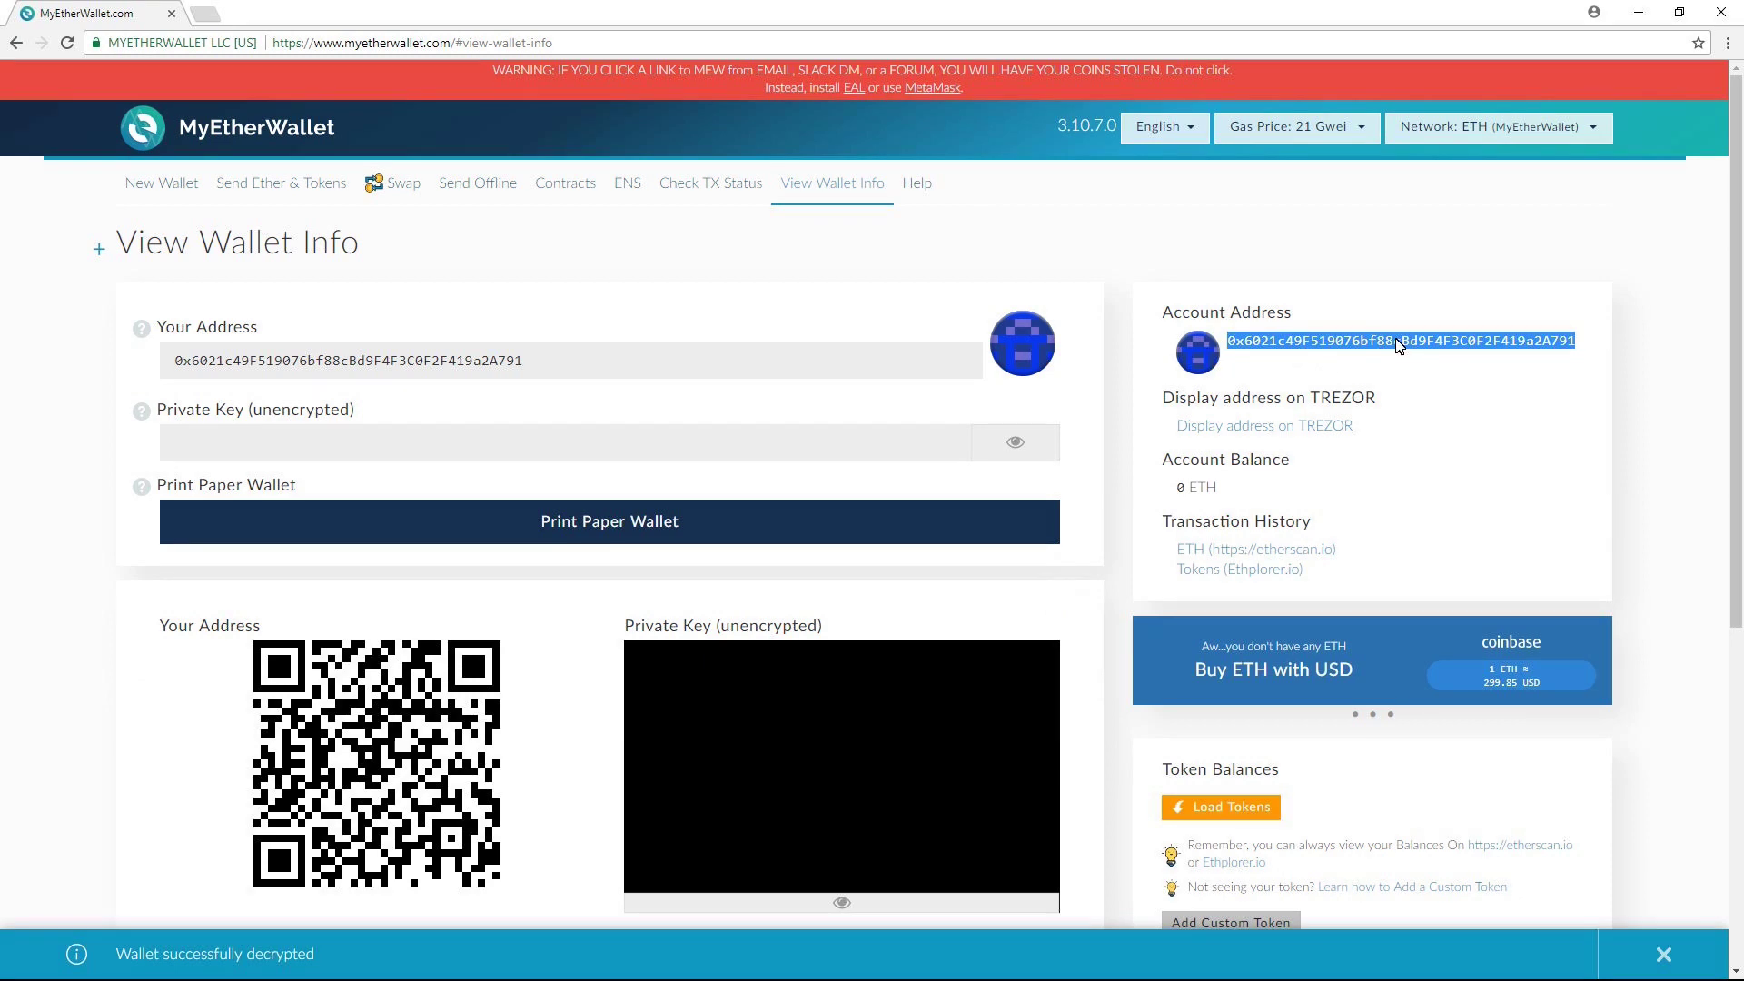
Go back to View Wallet Info and connect to the TREZOR once more
click(1360, 340)
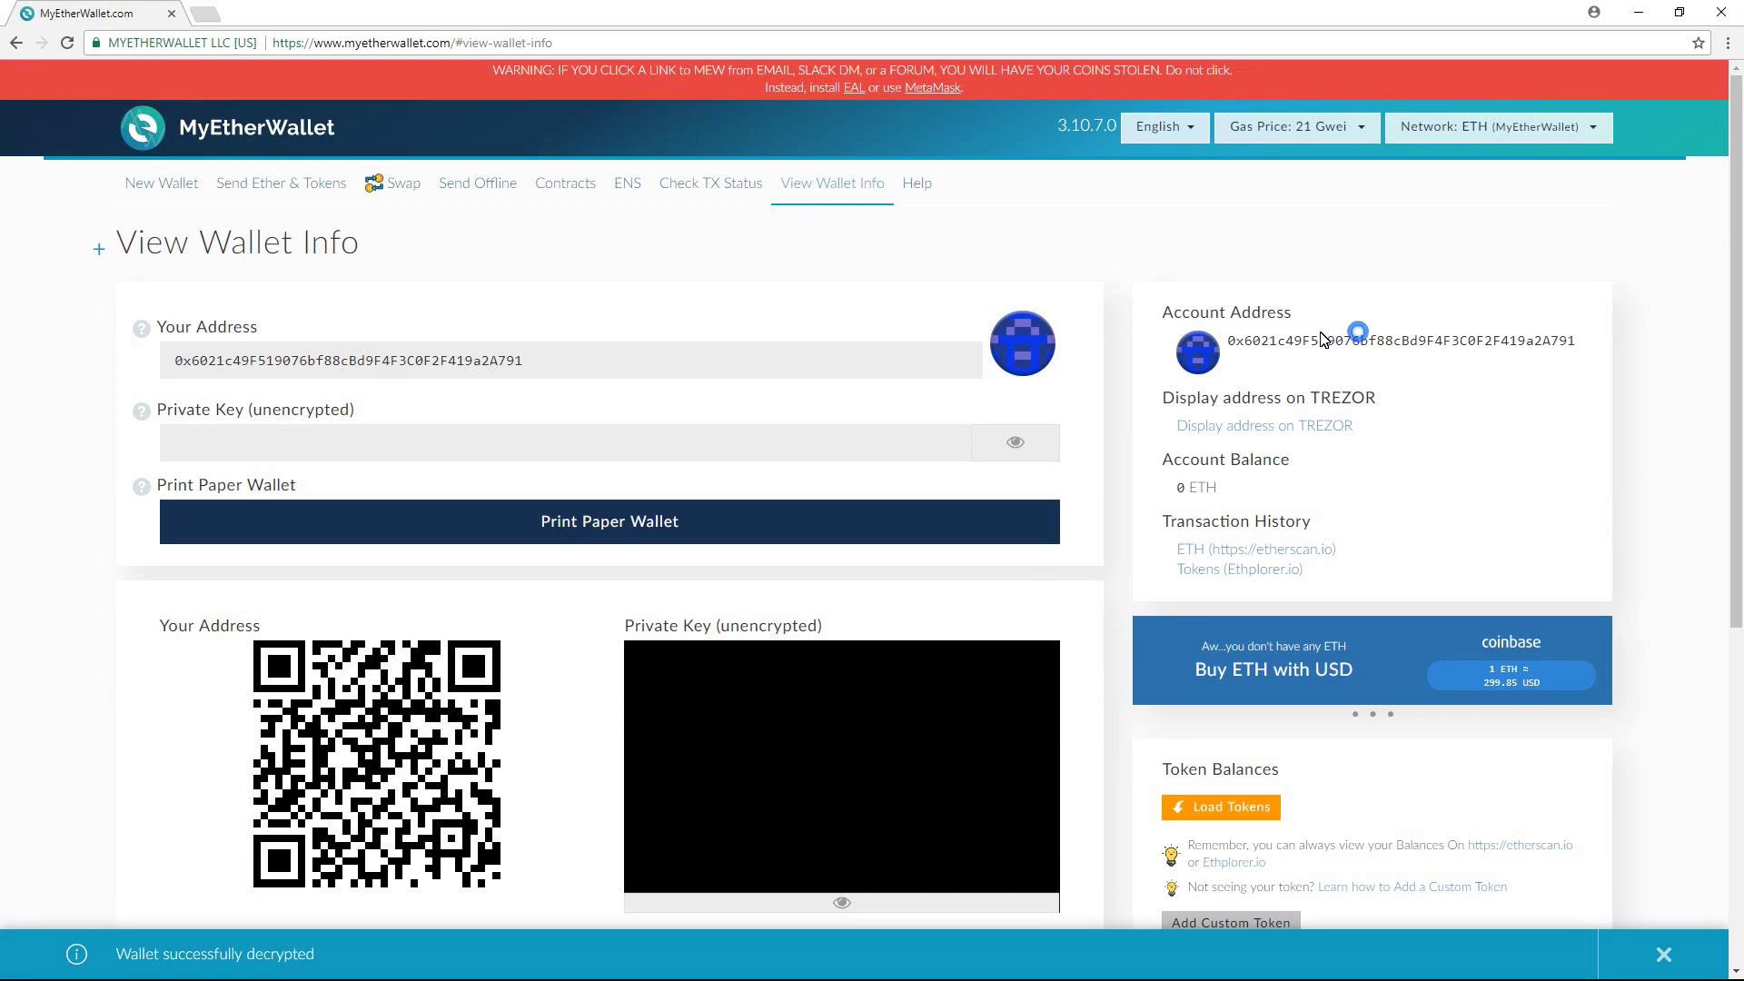
click(274, 192)
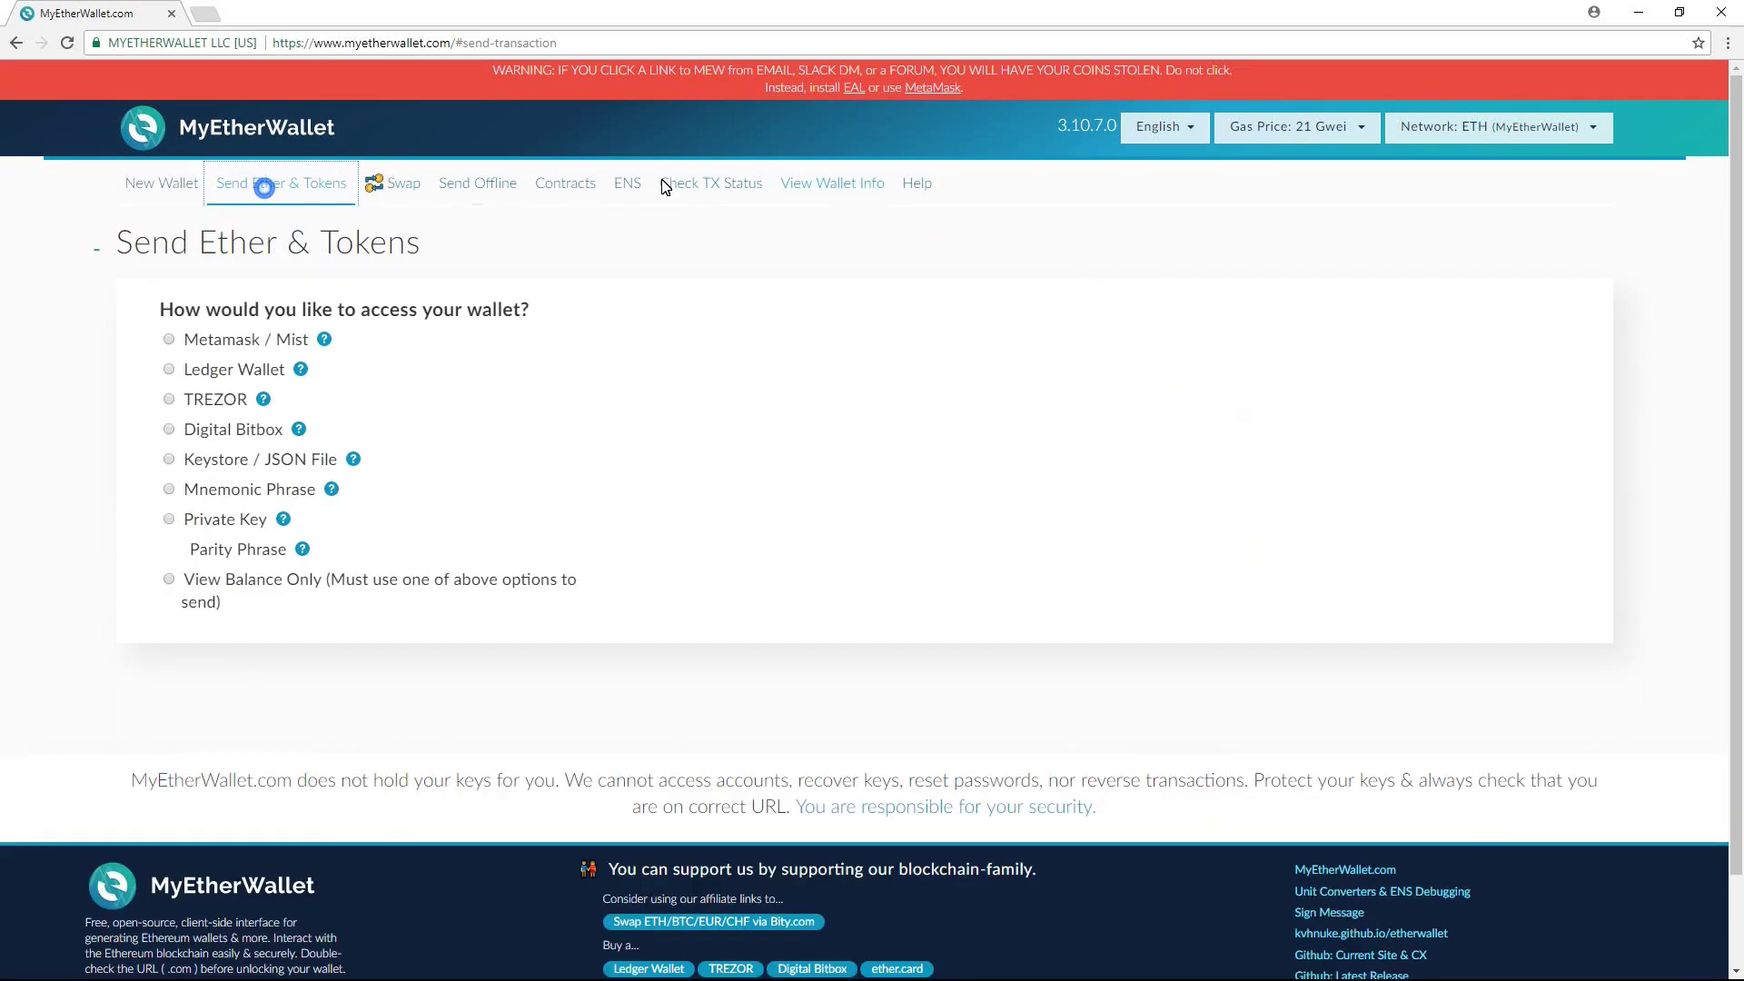
click(829, 183)
click(225, 450)
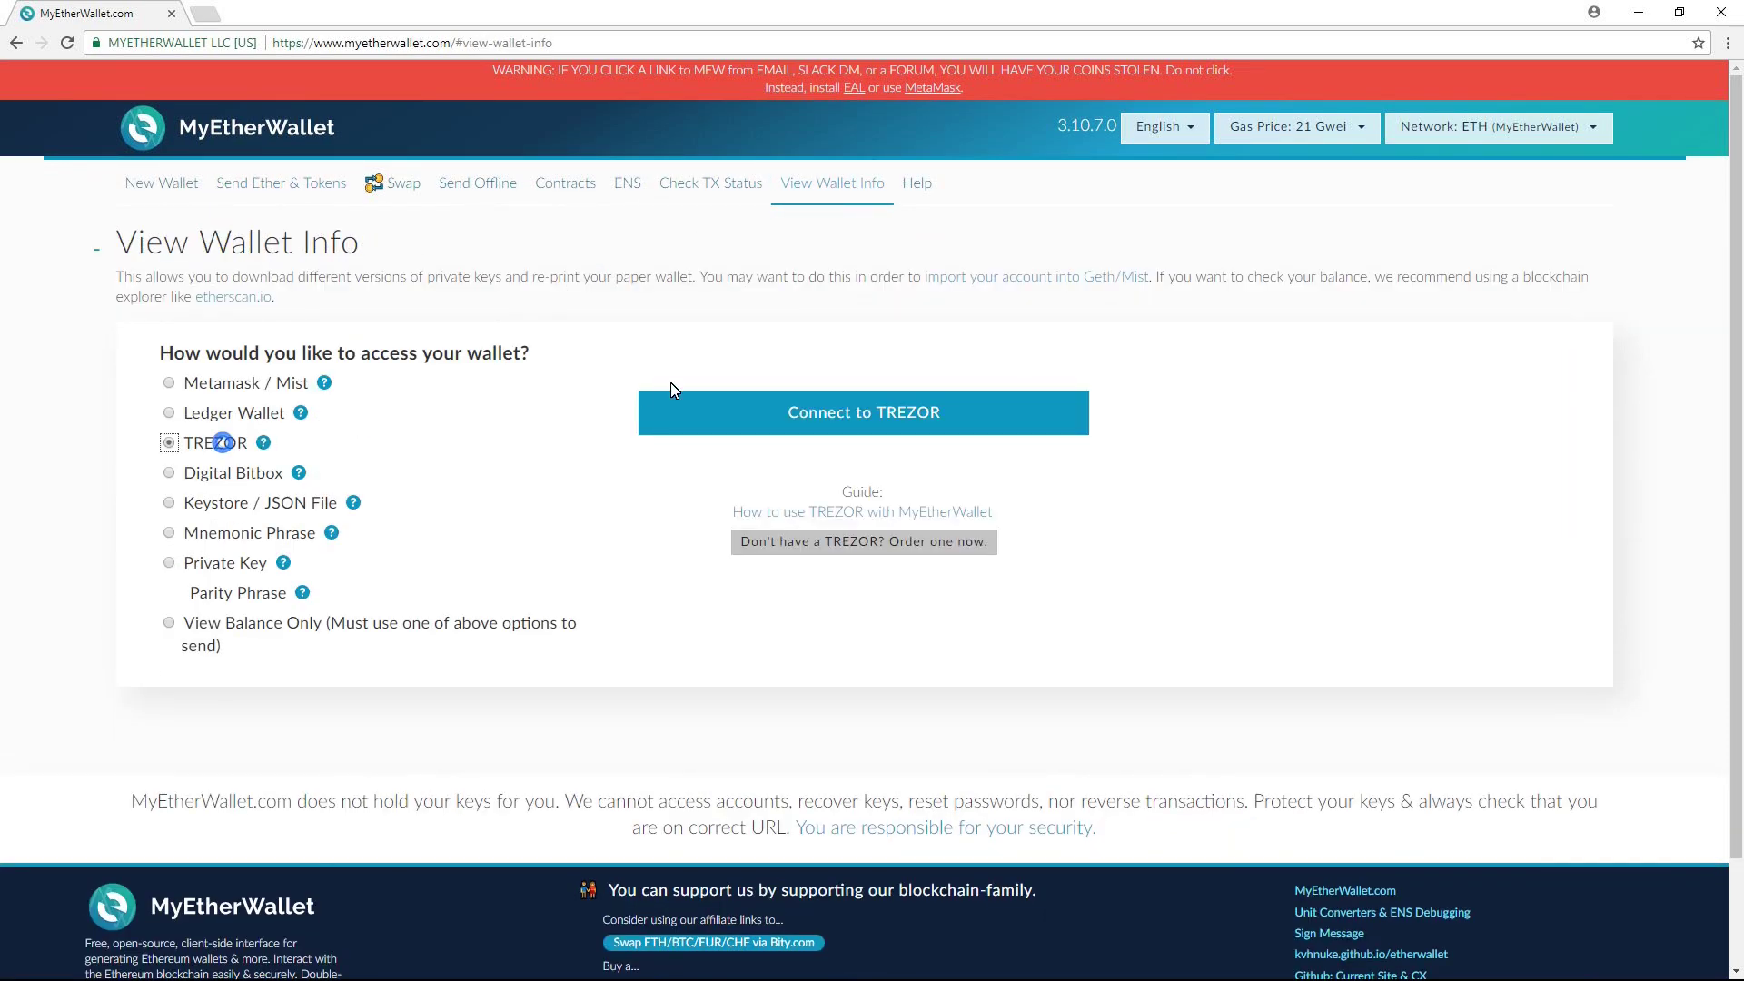
click(734, 407)
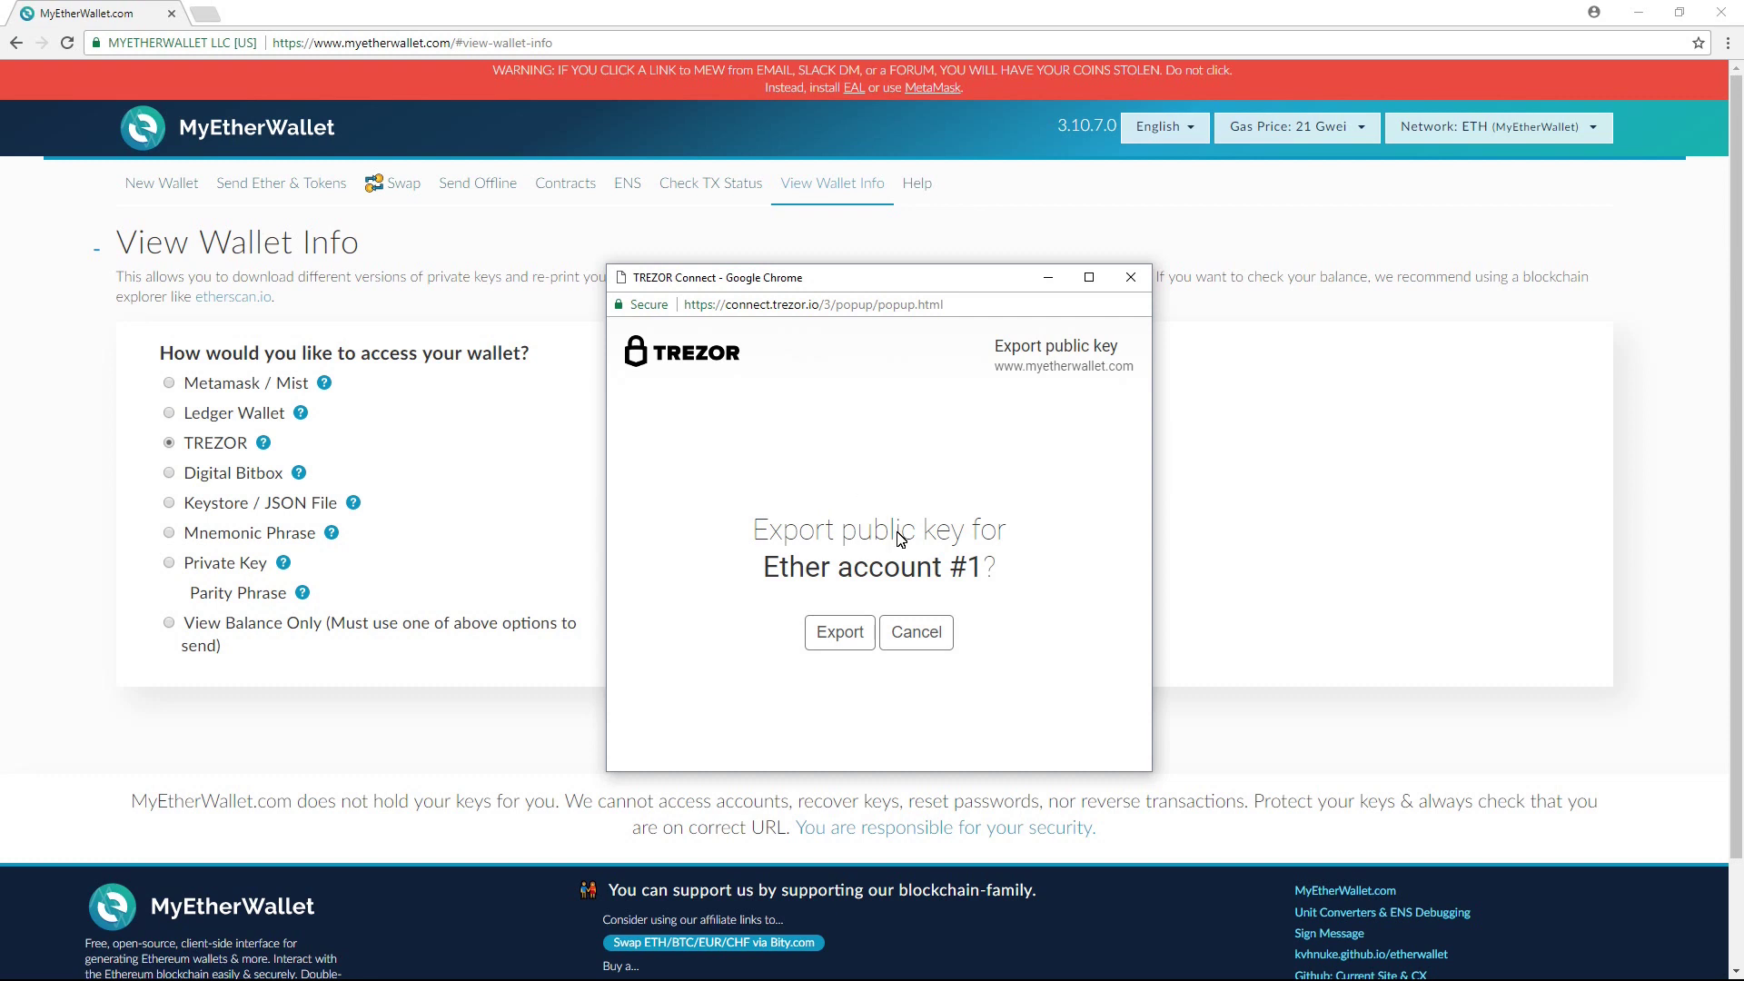
Export the public key, submit the passphrase and unlock the first listed address
click(837, 634)
click(854, 580)
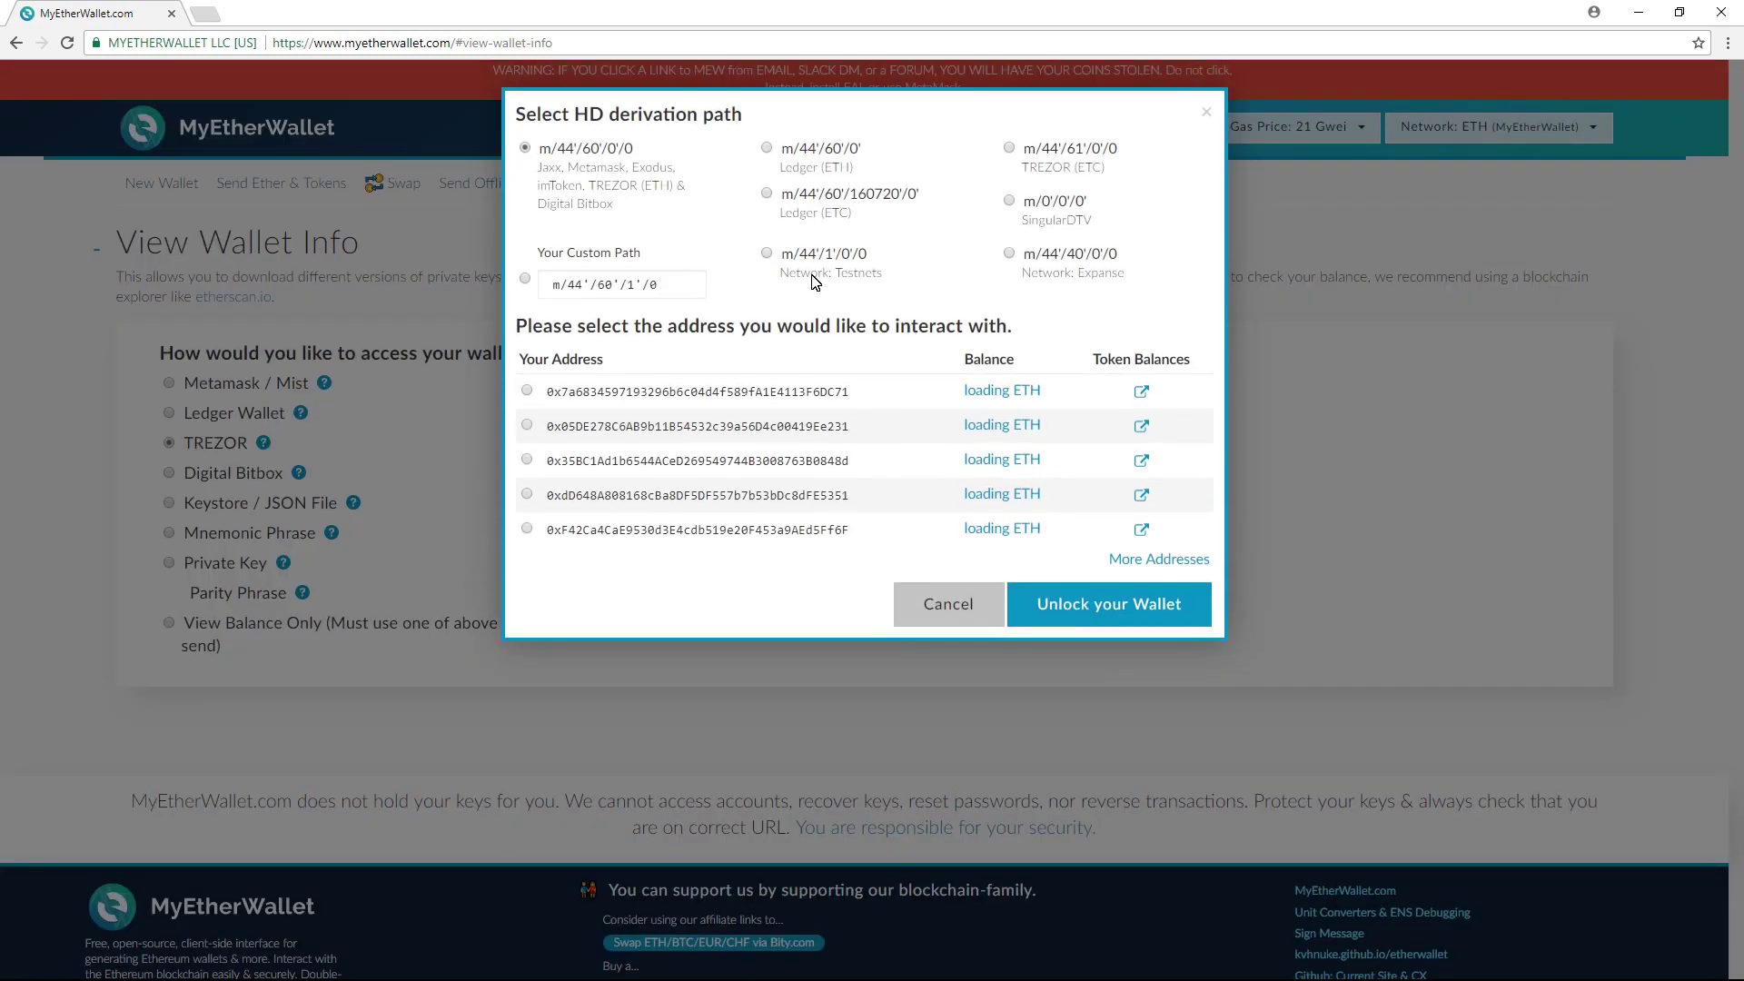
click(733, 391)
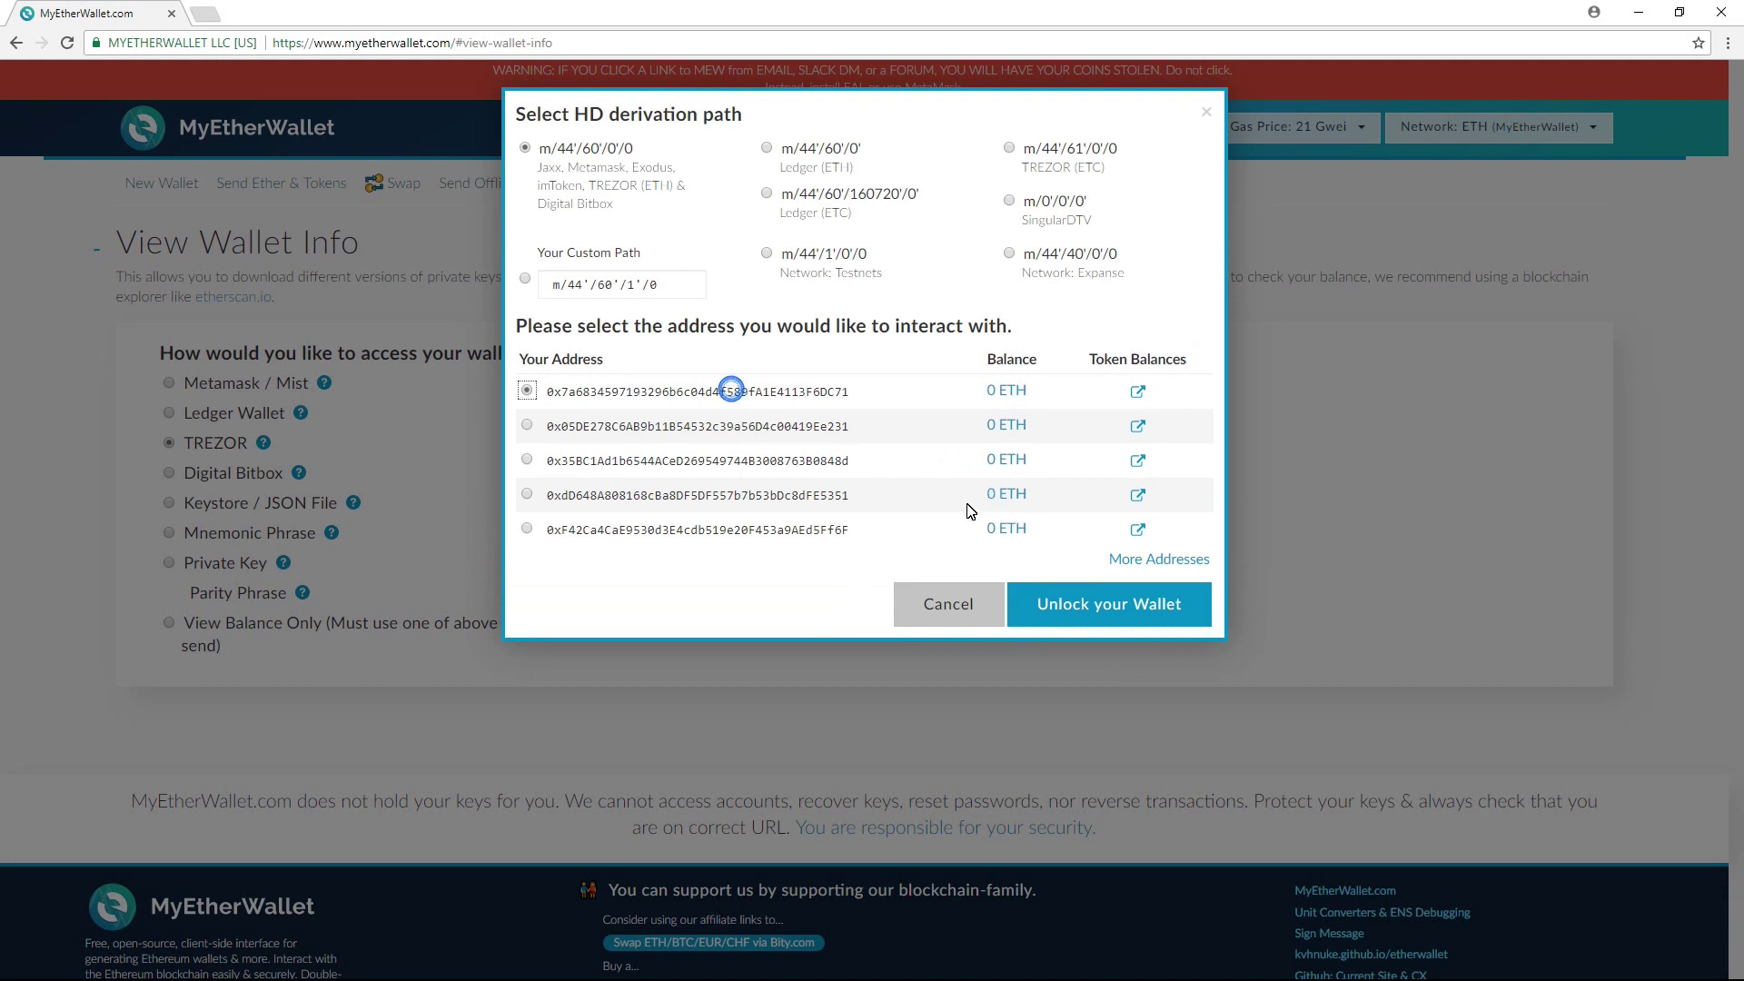
click(1107, 604)
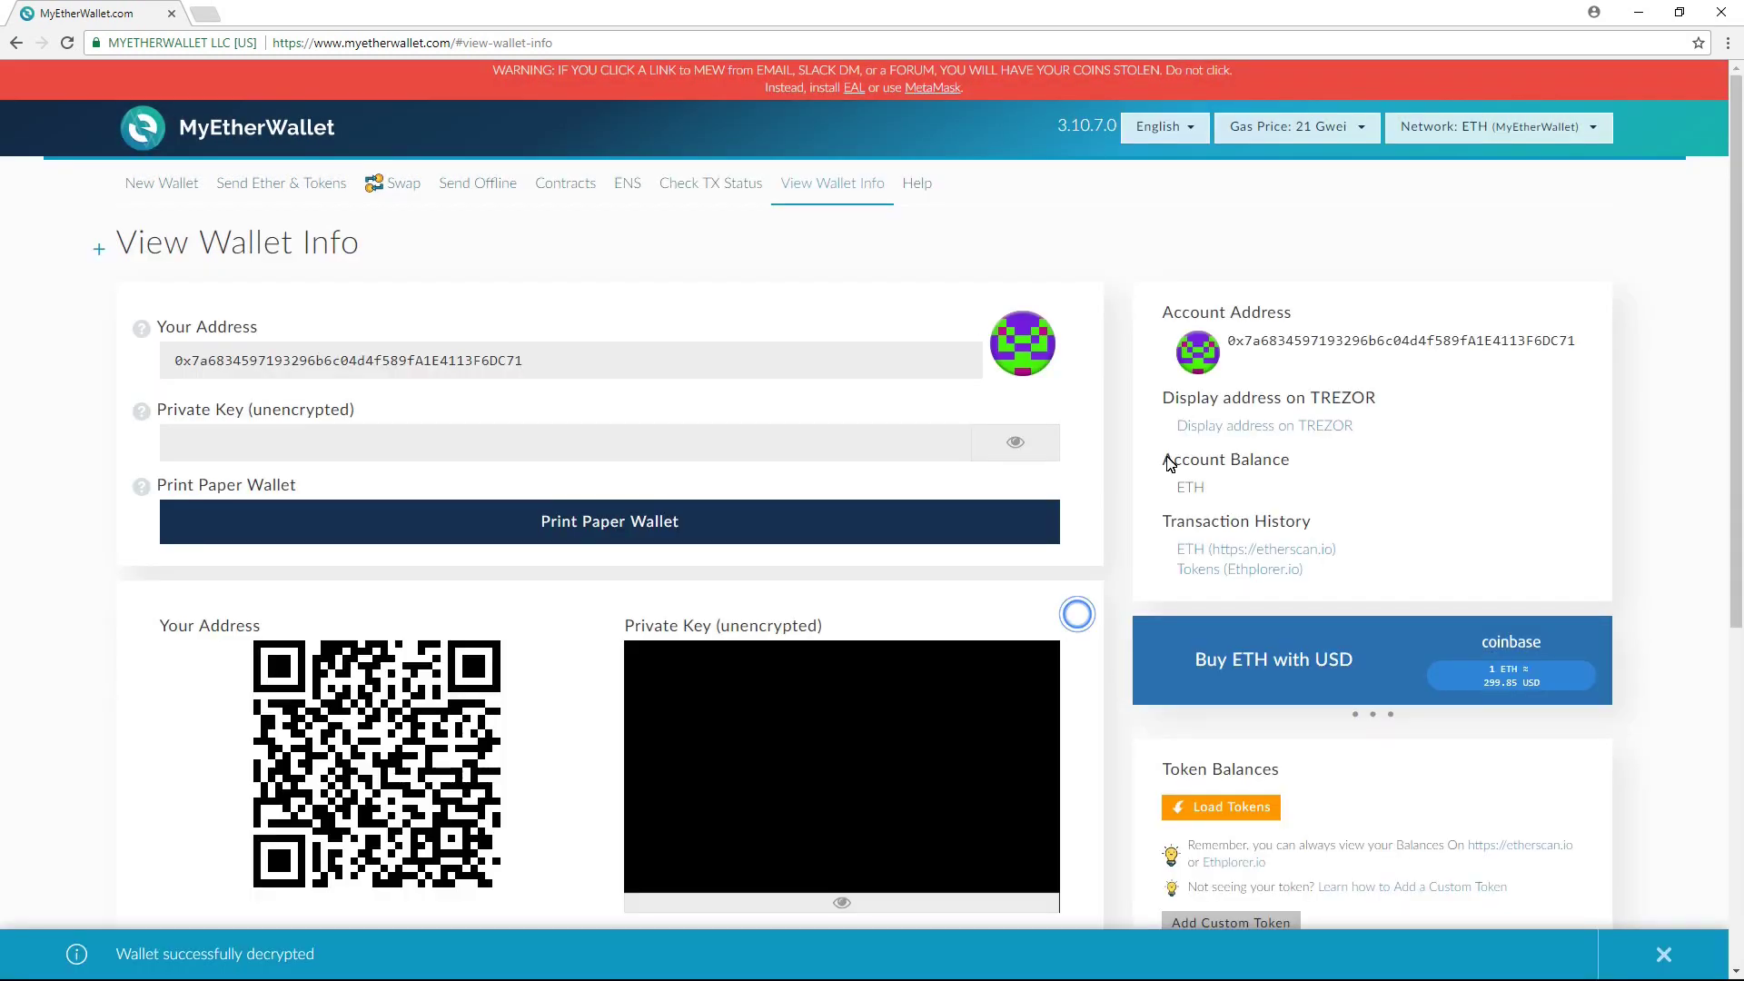
double_click(1323, 338)
click(1364, 351)
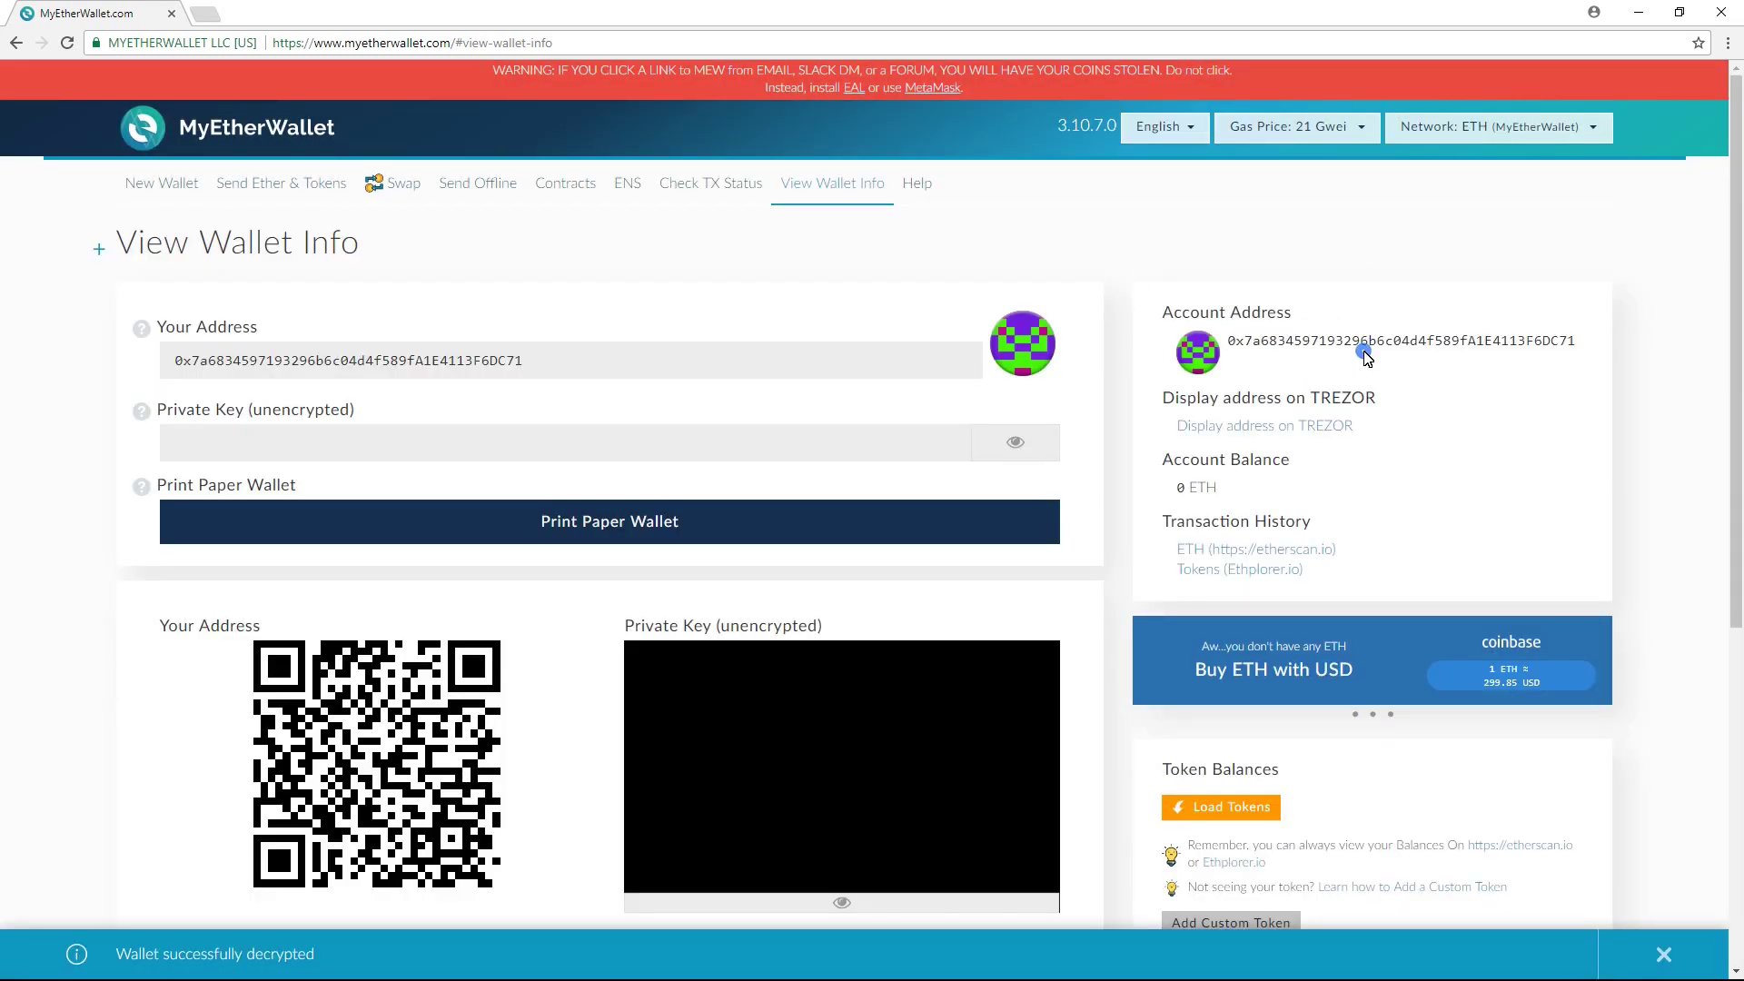